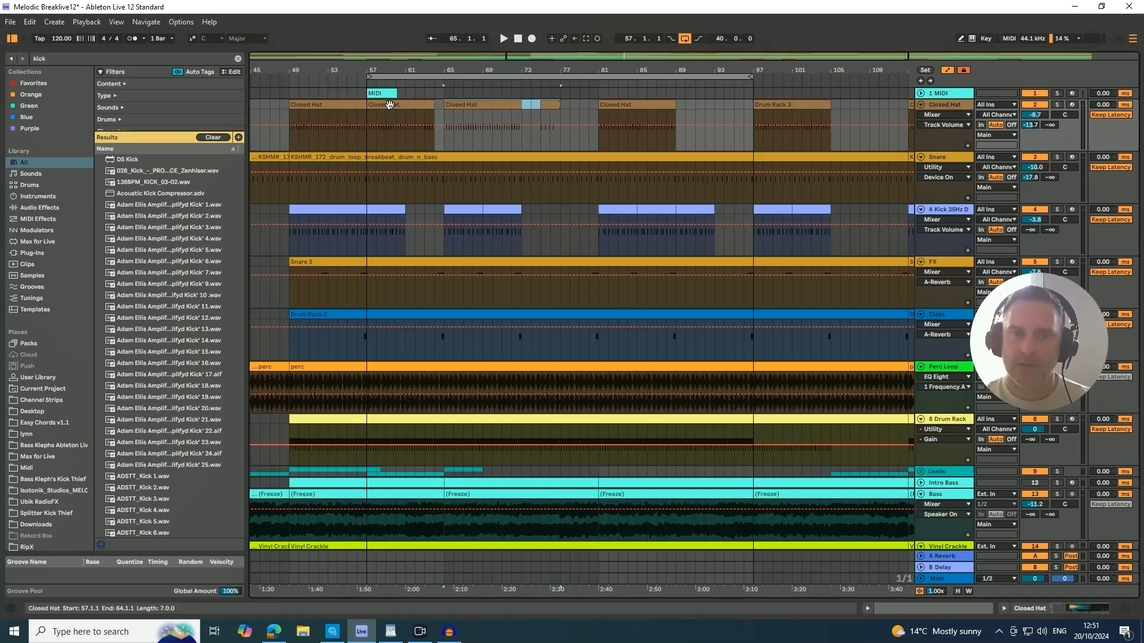
Duplicate the Closed Hat clip at bar 81 to bar 89 and delete the copy.
left_click_drag(452, 122, 534, 119)
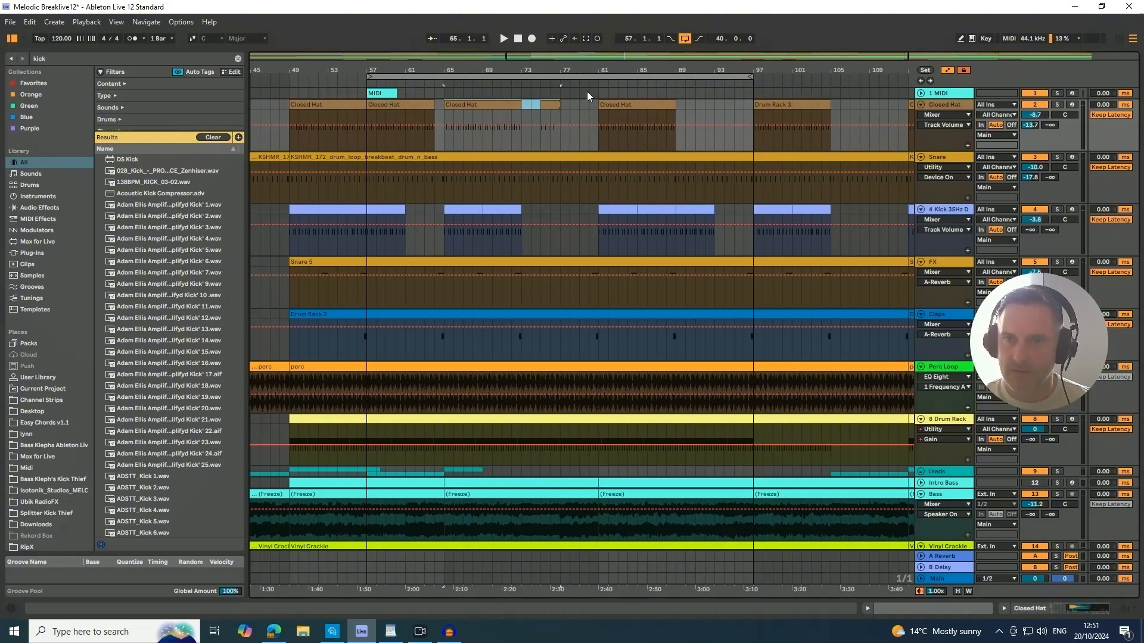
left_click(622, 105)
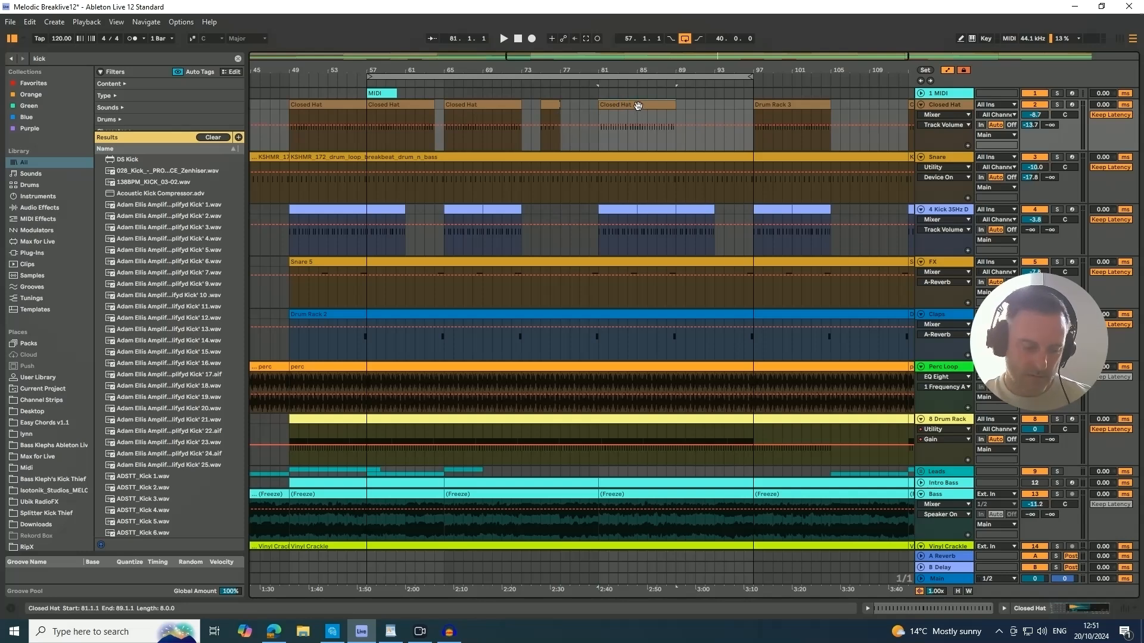
key("ctrl+d")
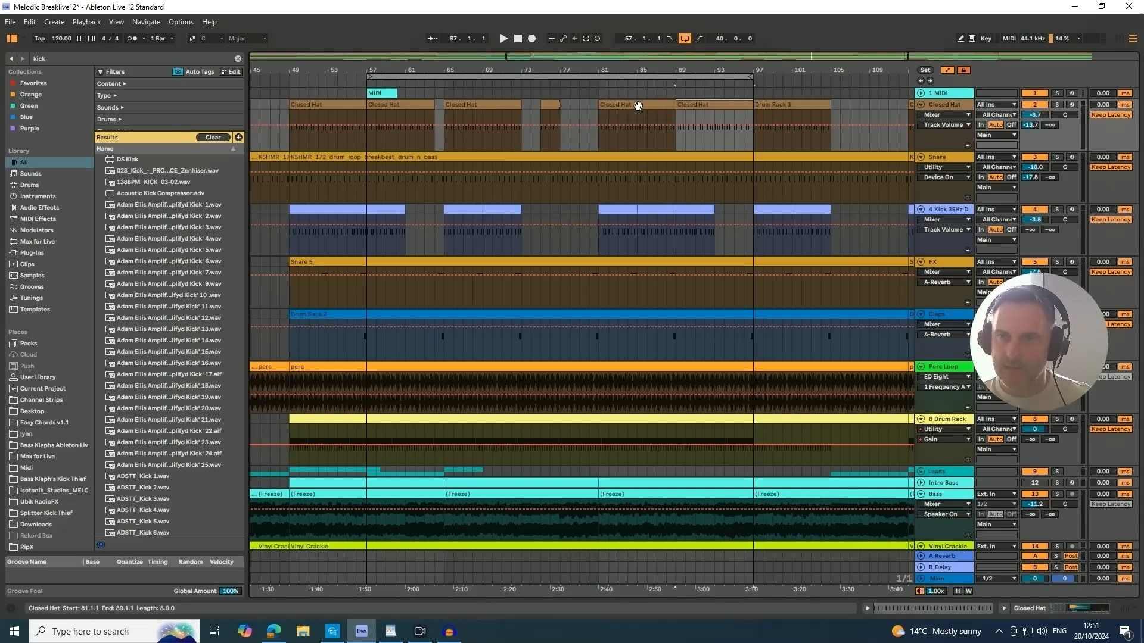
left_click(703, 131)
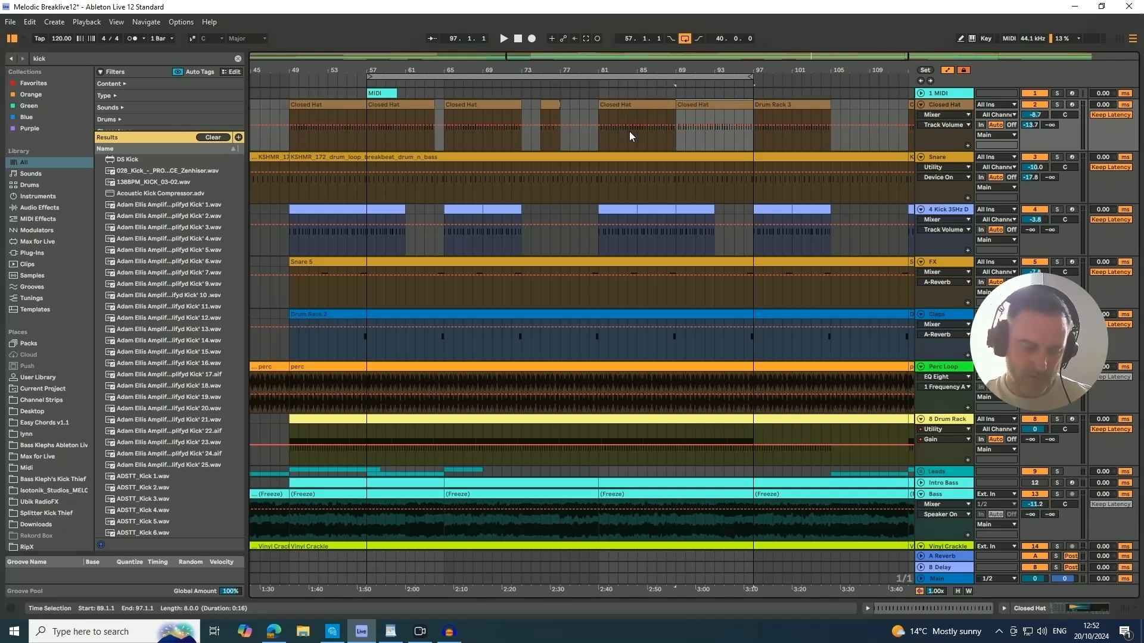
key("Delete")
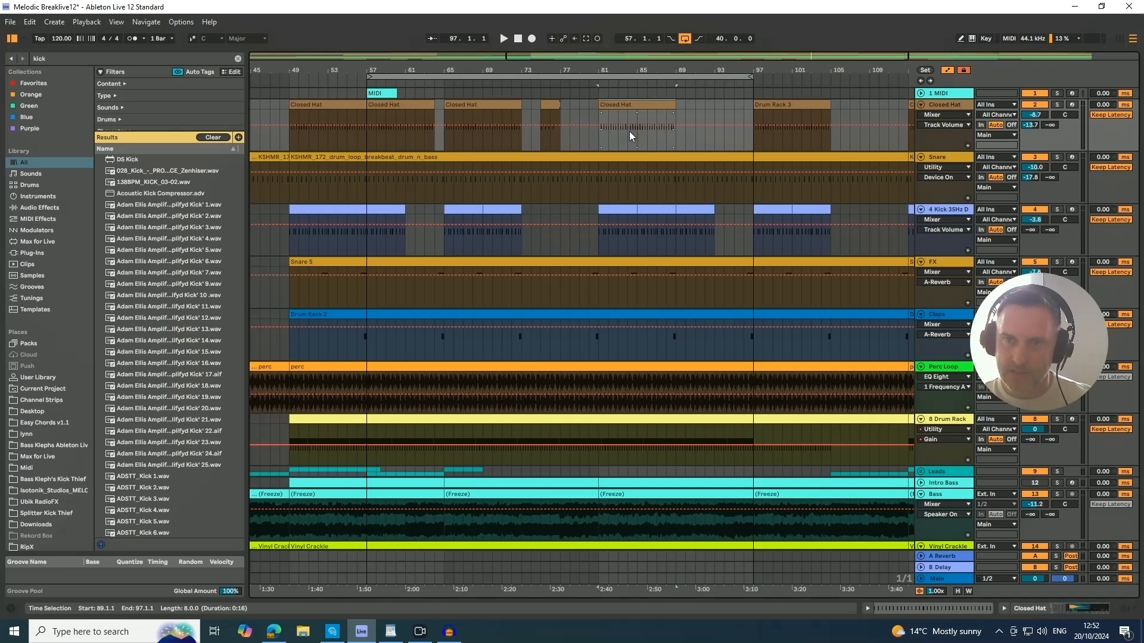
Duplicate the hi-hat note at 1.2 inside the bar 81 Closed Hat clip, undo it, and close the note editor.
left_click(626, 106)
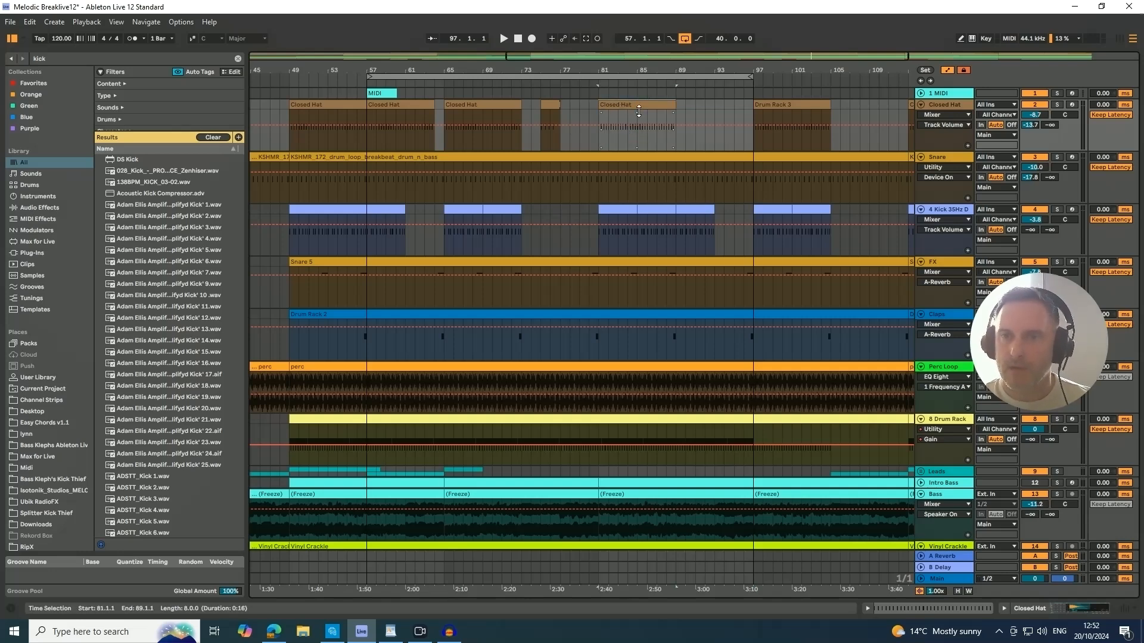
double_click(631, 107)
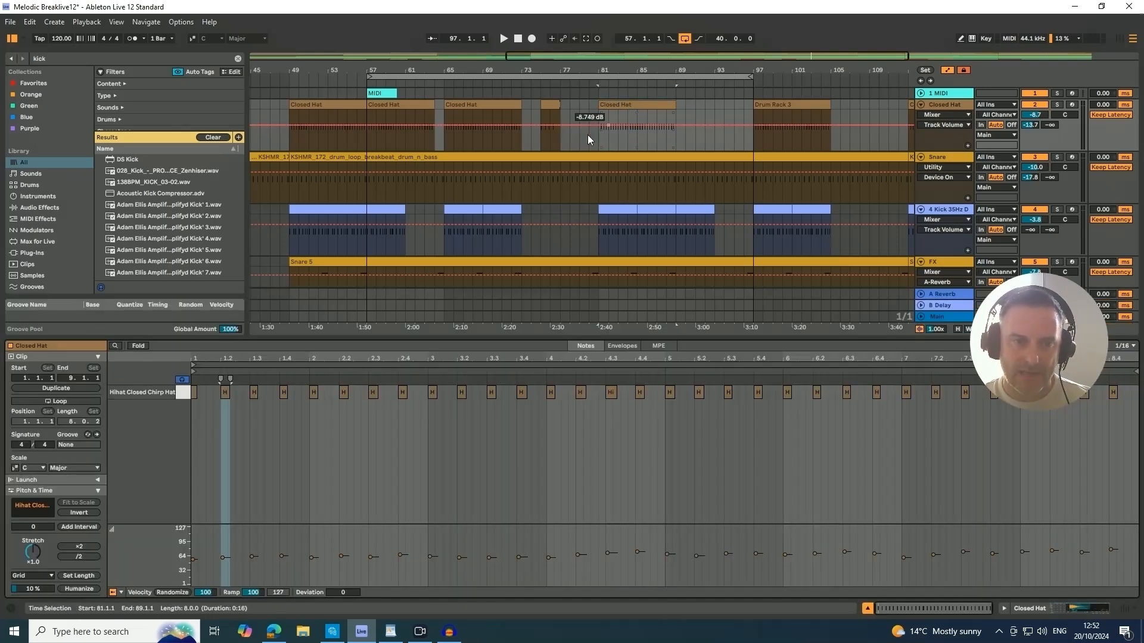
left_click(225, 393)
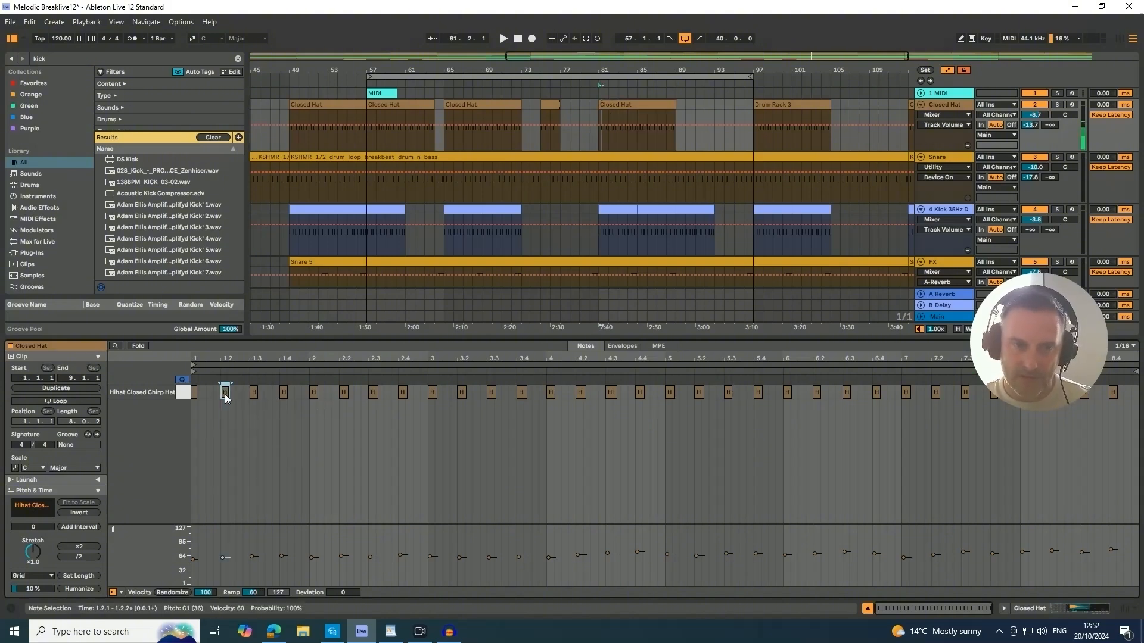
key("ctrl+d")
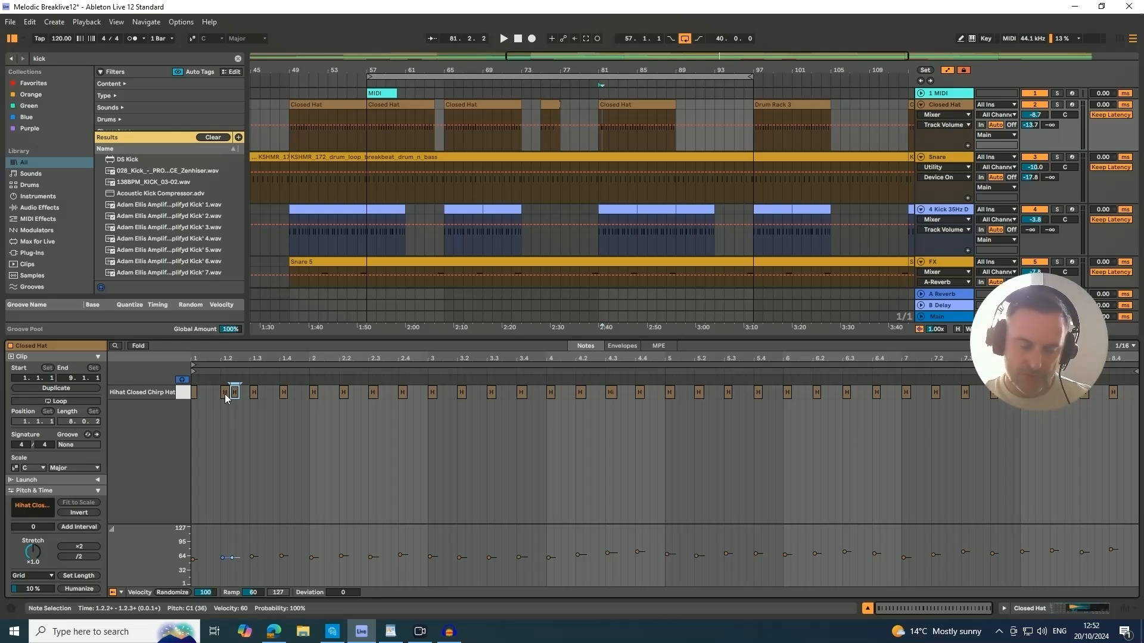
key("ctrl+z")
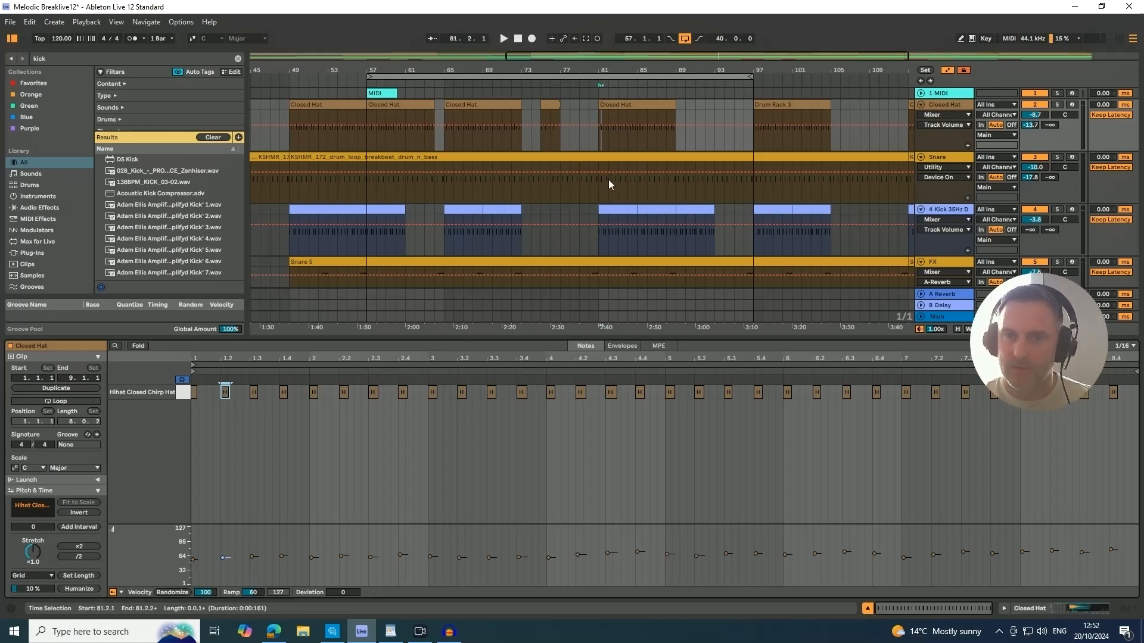
left_click(867, 608)
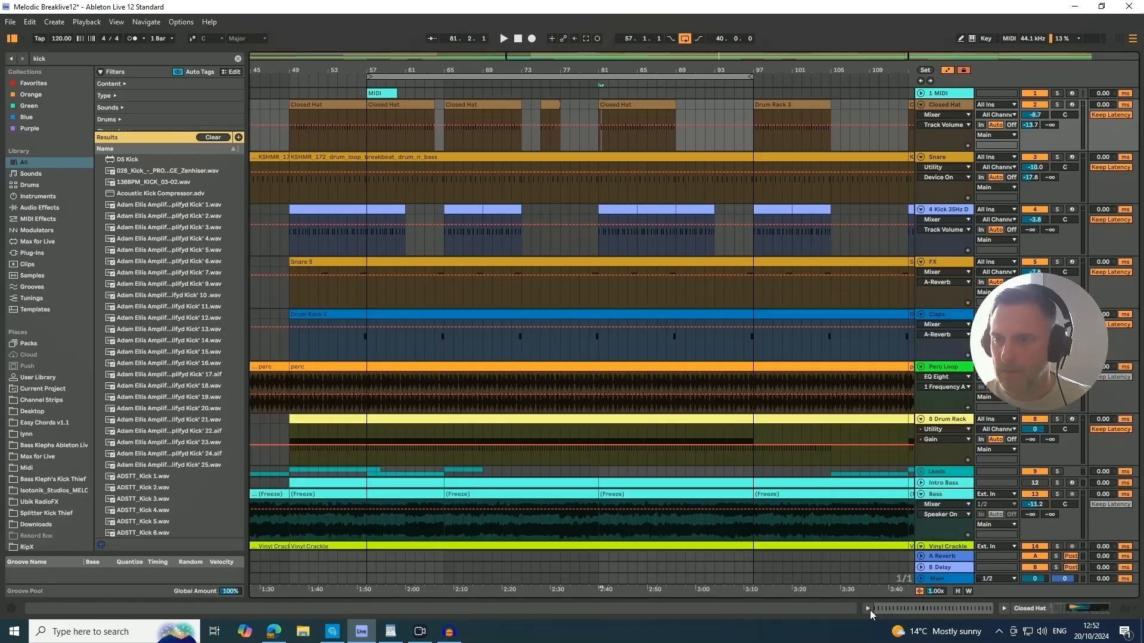
Quantize all notes in the 1 MIDI track's clip at bar 57 to a 1/8 grid and close the note editor.
left_click(937, 94)
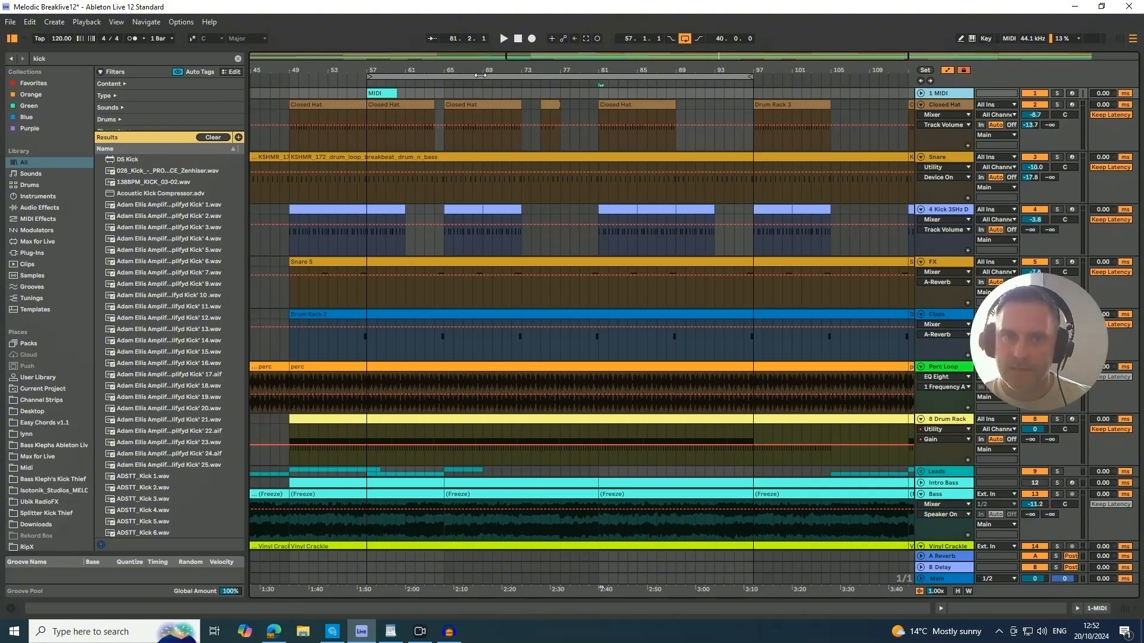
double_click(385, 93)
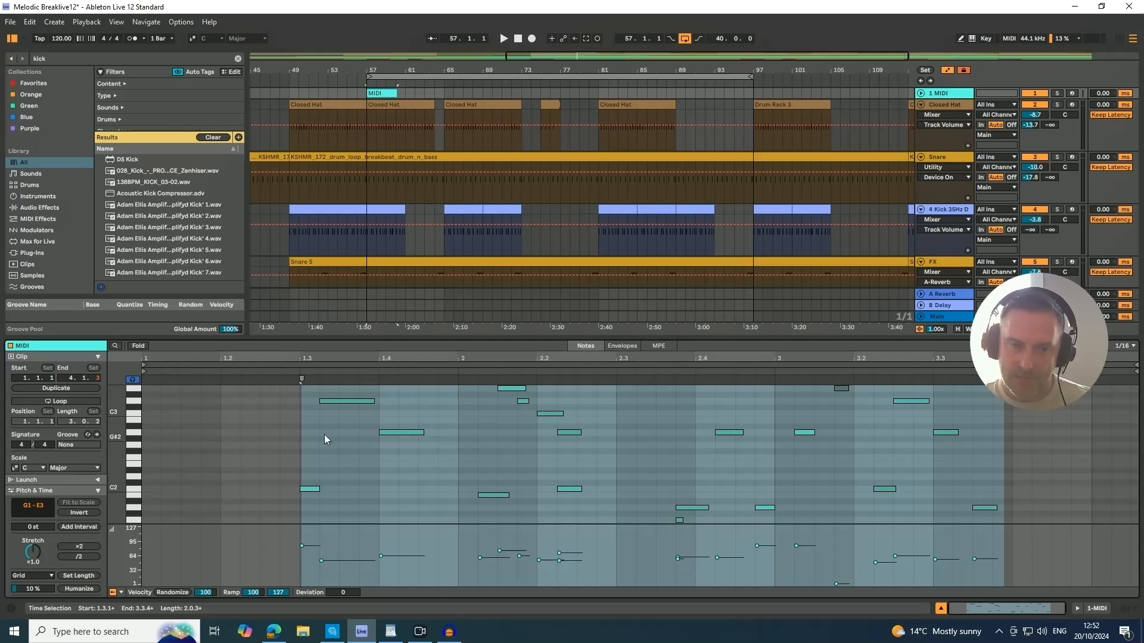
right_click(340, 432)
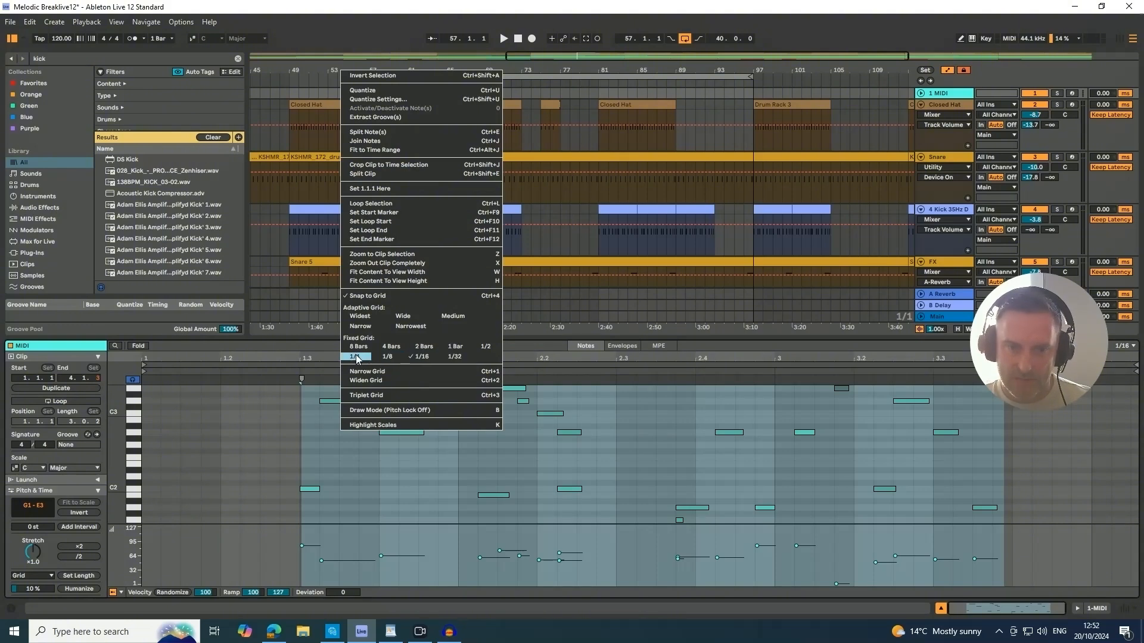
left_click(379, 358)
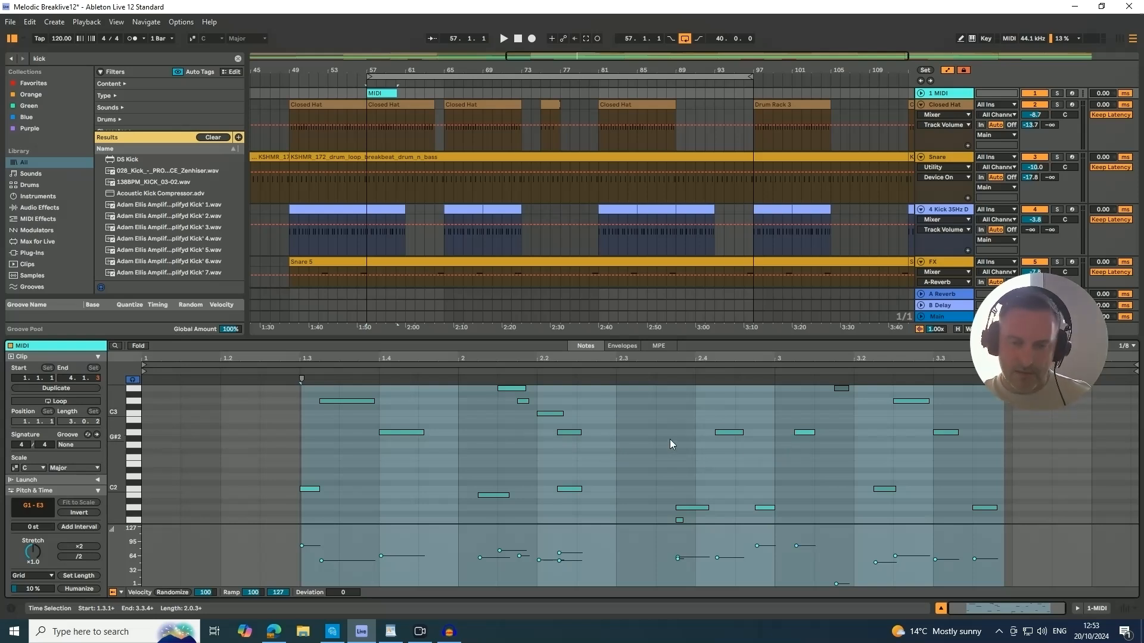
key("ctrl+a")
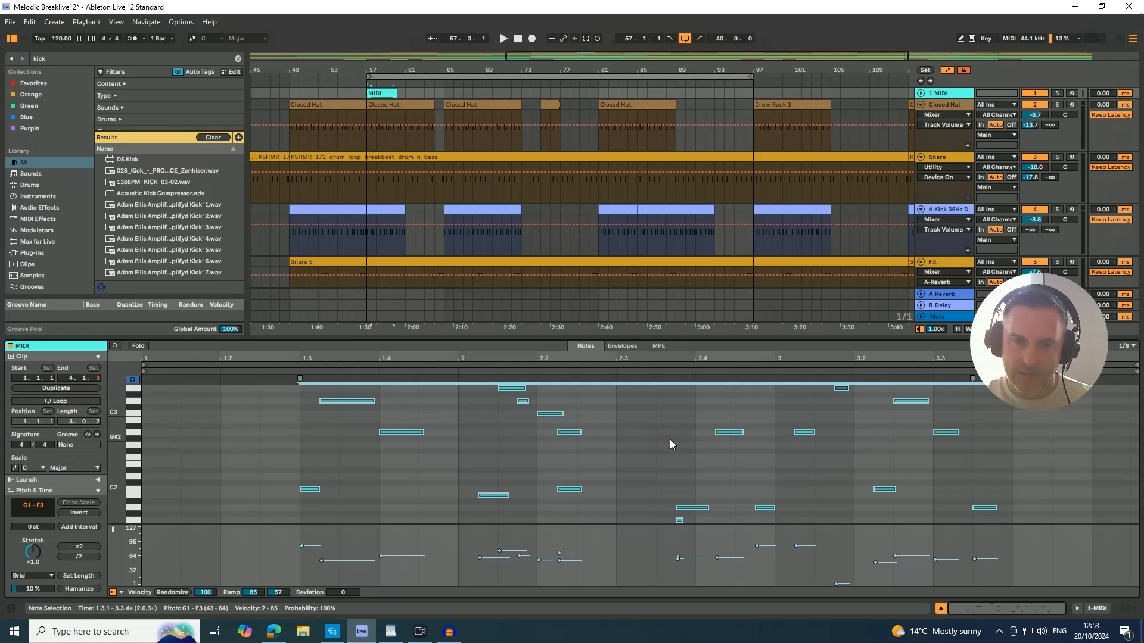
key("ctrl+u")
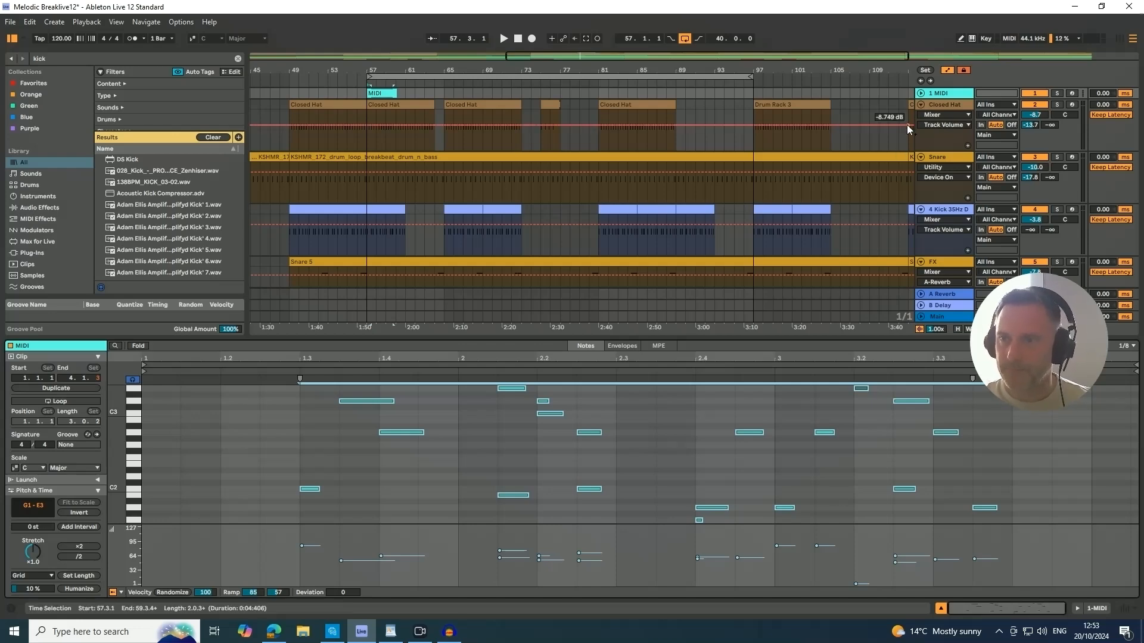
left_click(941, 608)
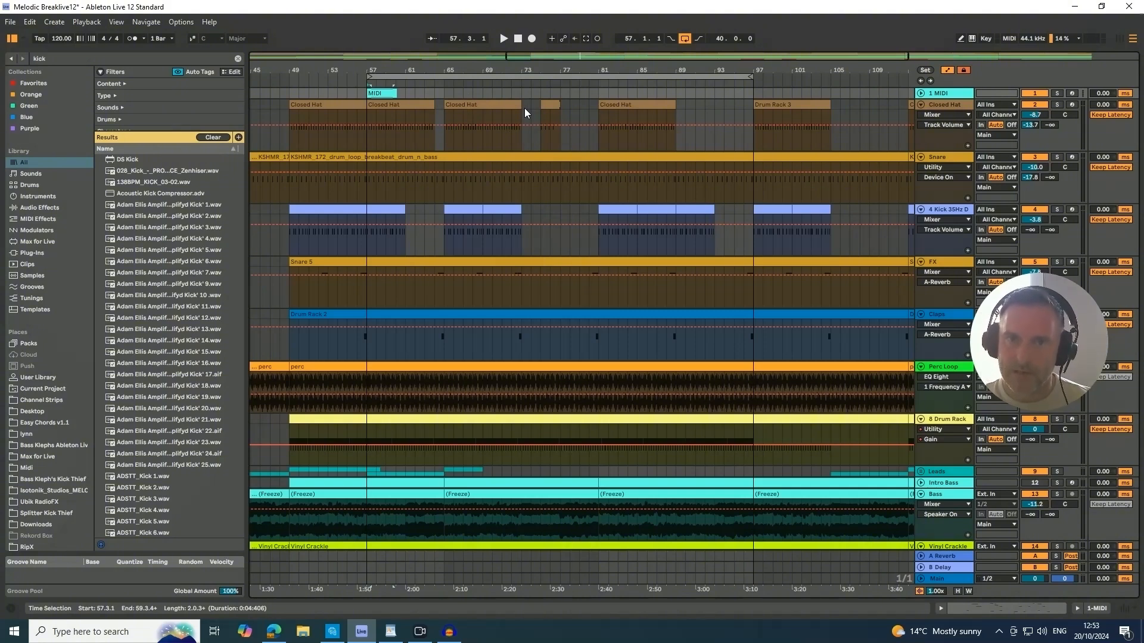
Consolidate bars 65 to 81 of the Closed Hat track into one clip and undo the consolidation.
left_click_drag(442, 111, 595, 104)
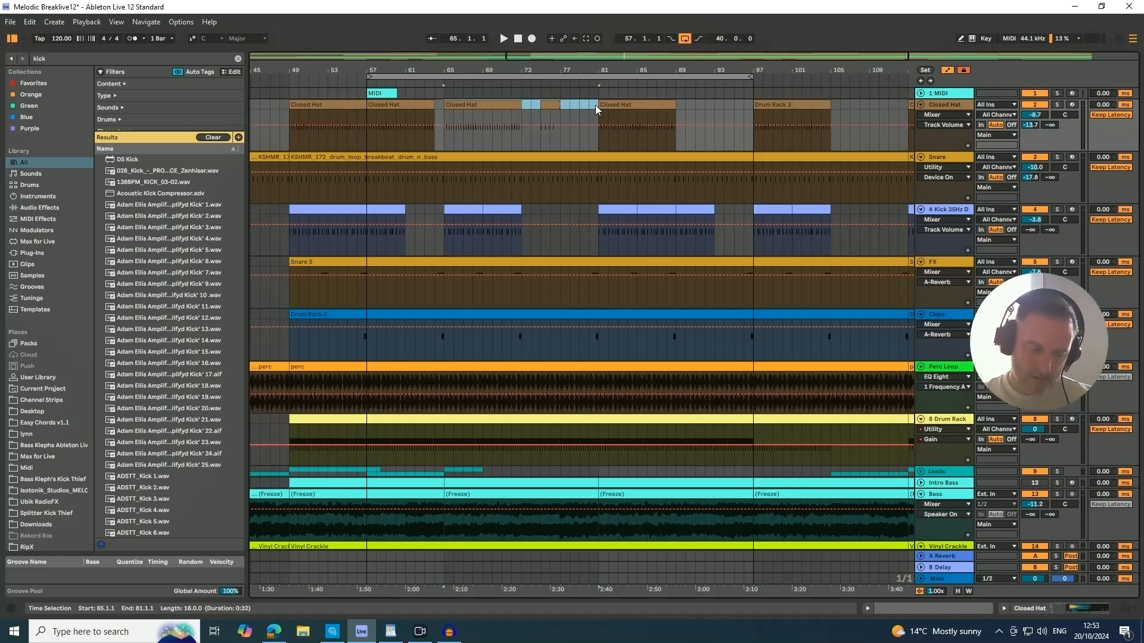
key("ctrl+j")
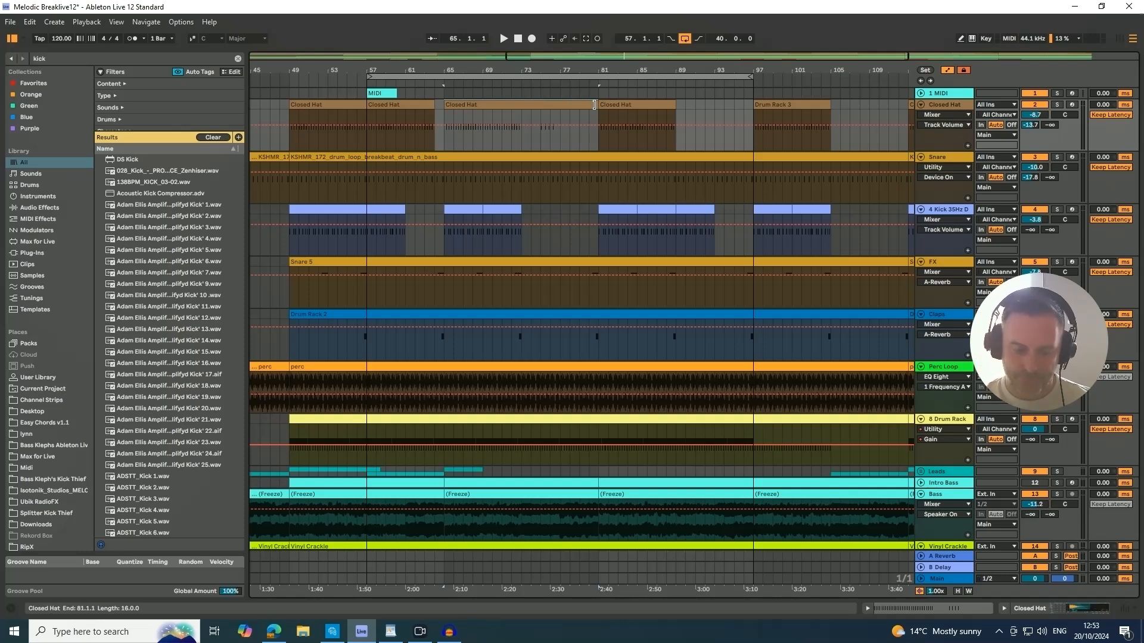
key("ctrl+z")
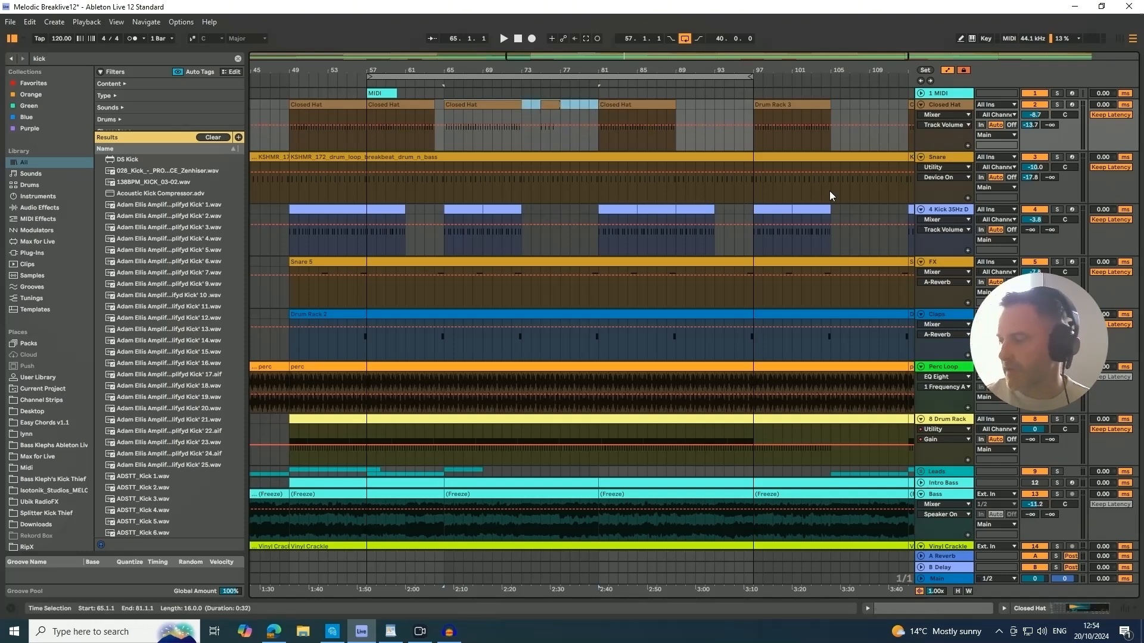
Insert an audio track and a MIDI track below the Closed Hat track and delete both new tracks.
left_click(934, 106)
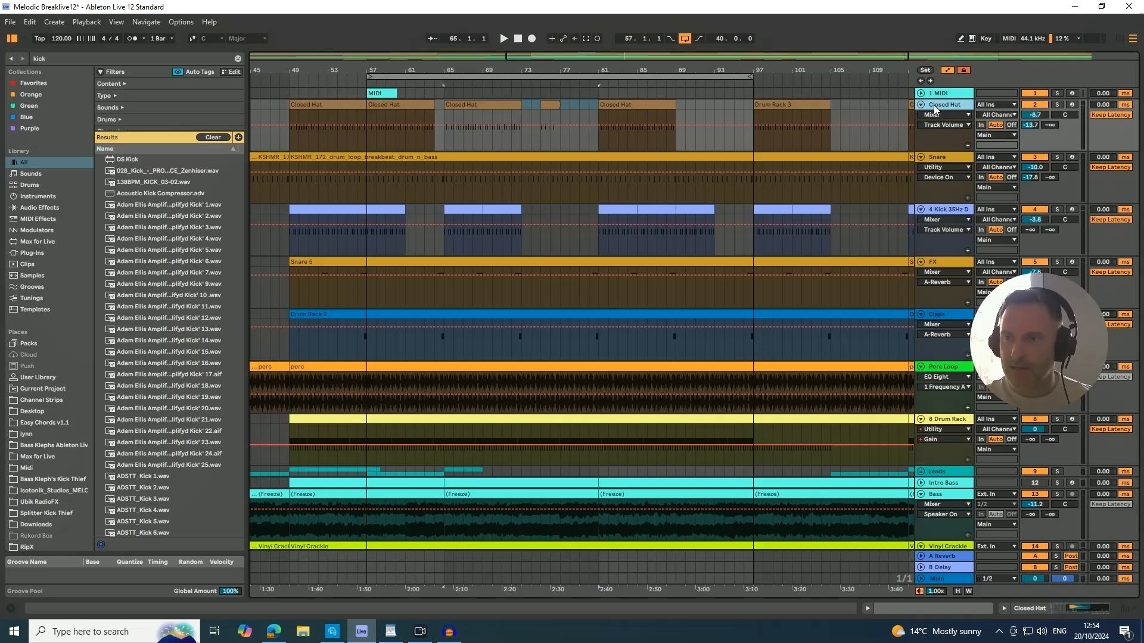
key("ctrl+t")
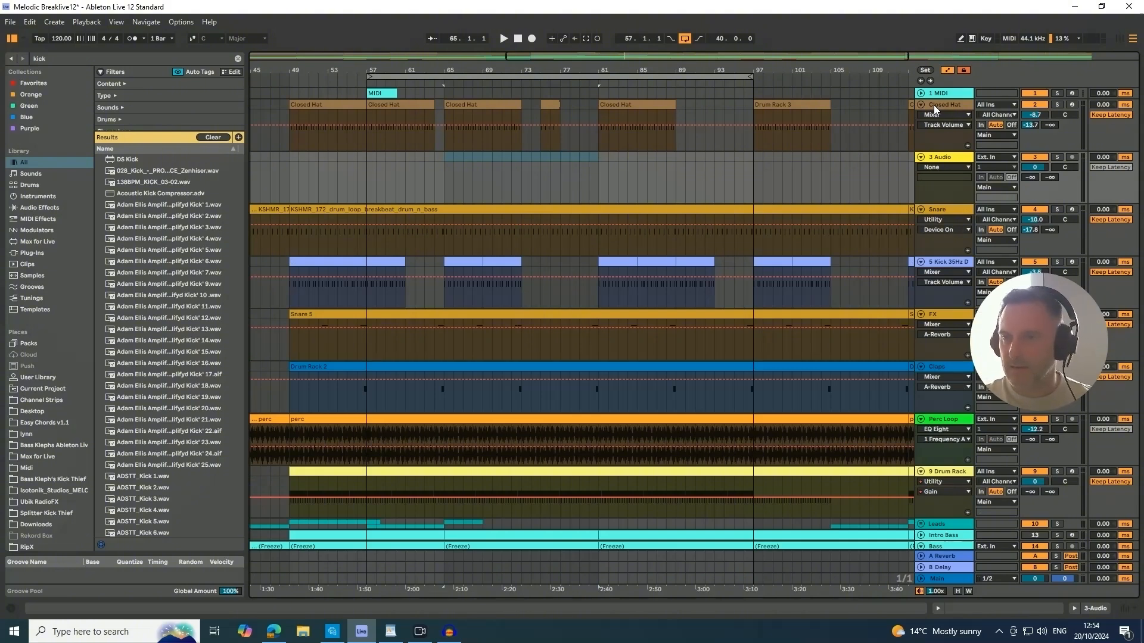
key("ctrl+shift+t")
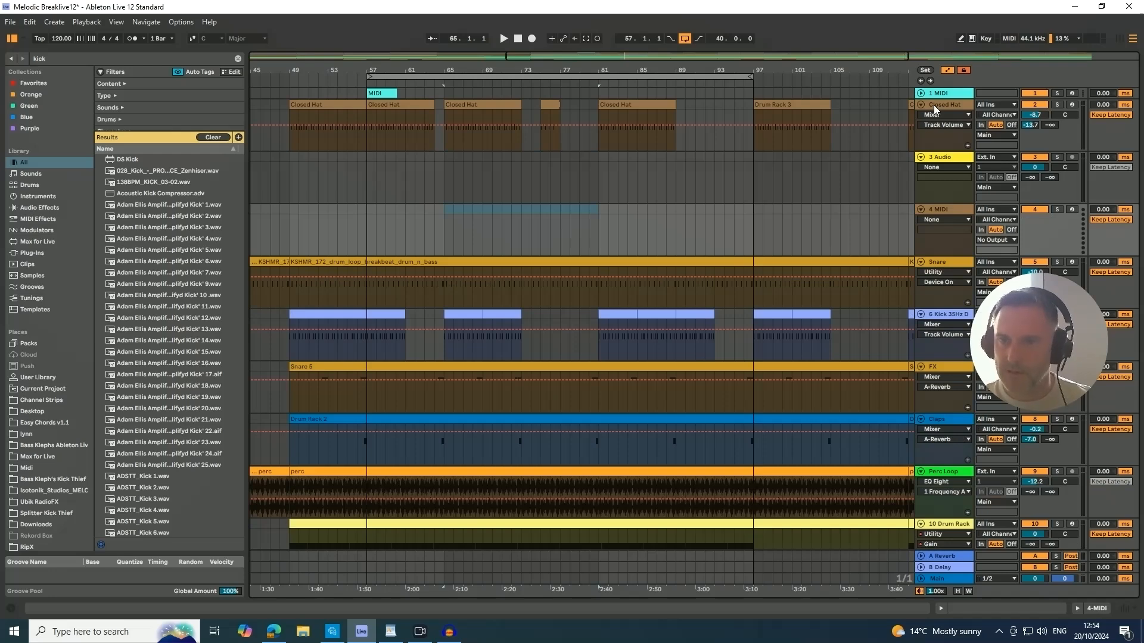
right_click(950, 161)
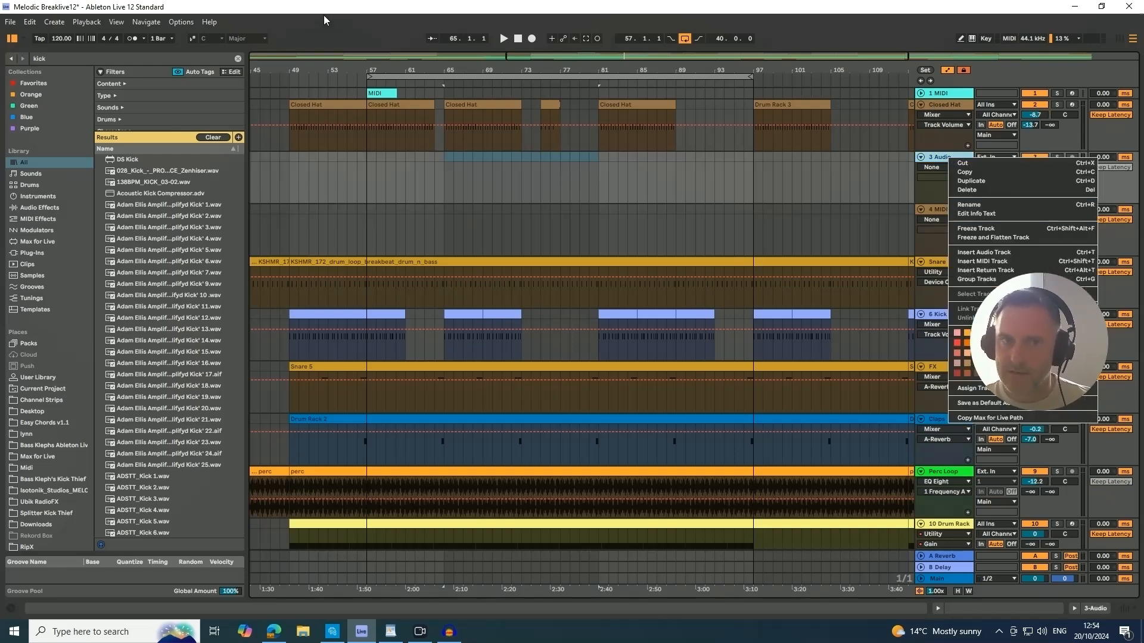
left_click(266, 6)
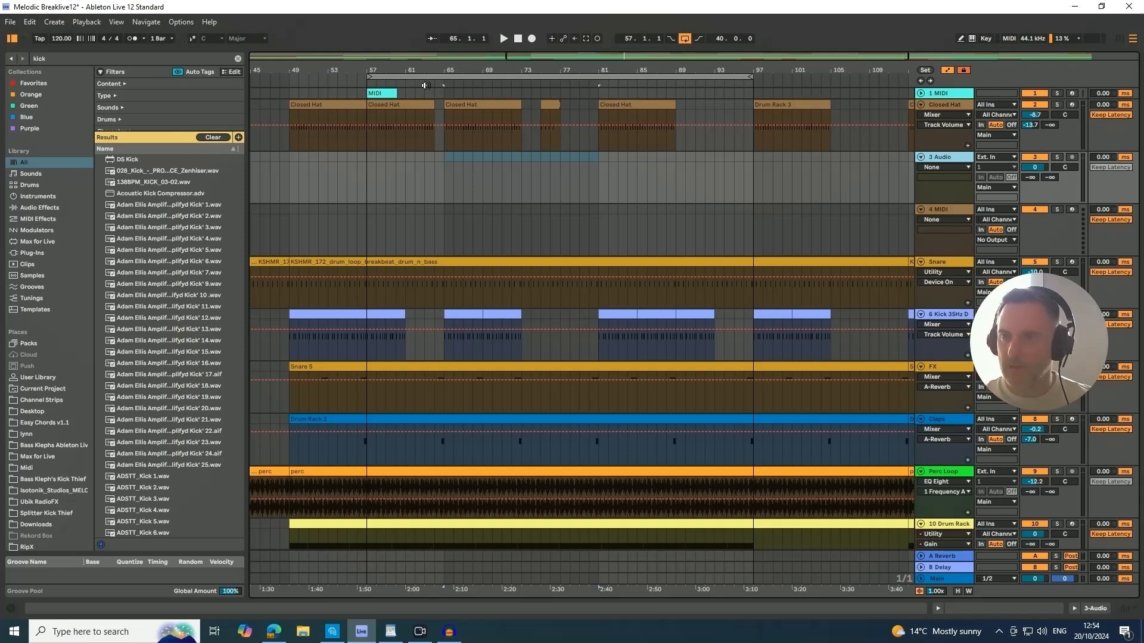
key("Delete")
key("Delete")
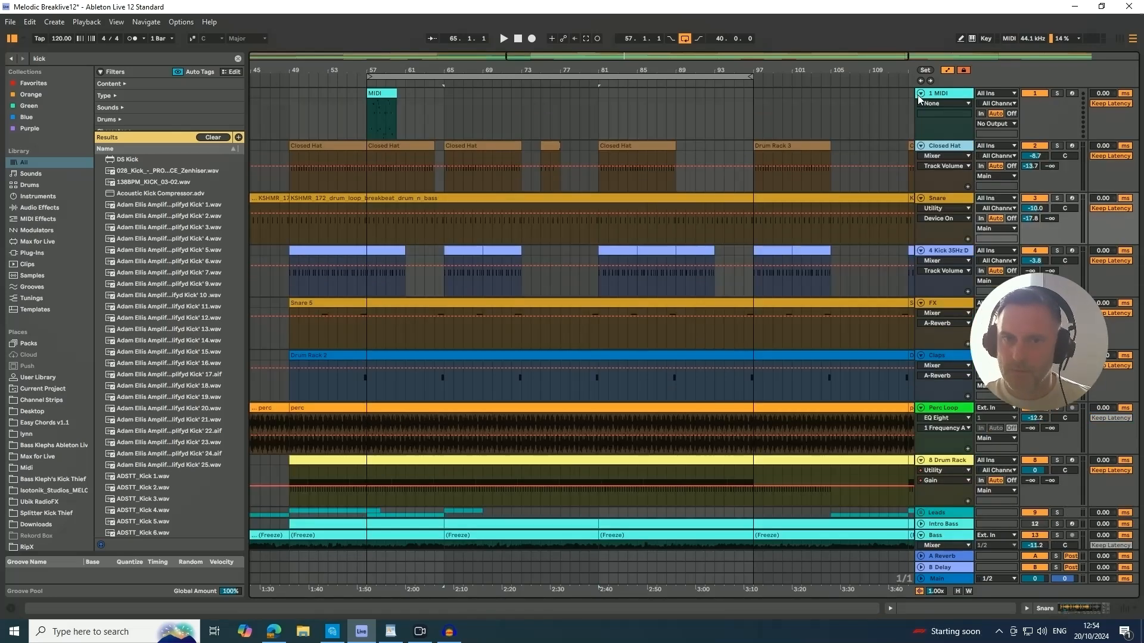
Unfold and arm the 1 MIDI track and record a MIDI clip of nearly three bars starting at bar 65.
left_click(920, 93)
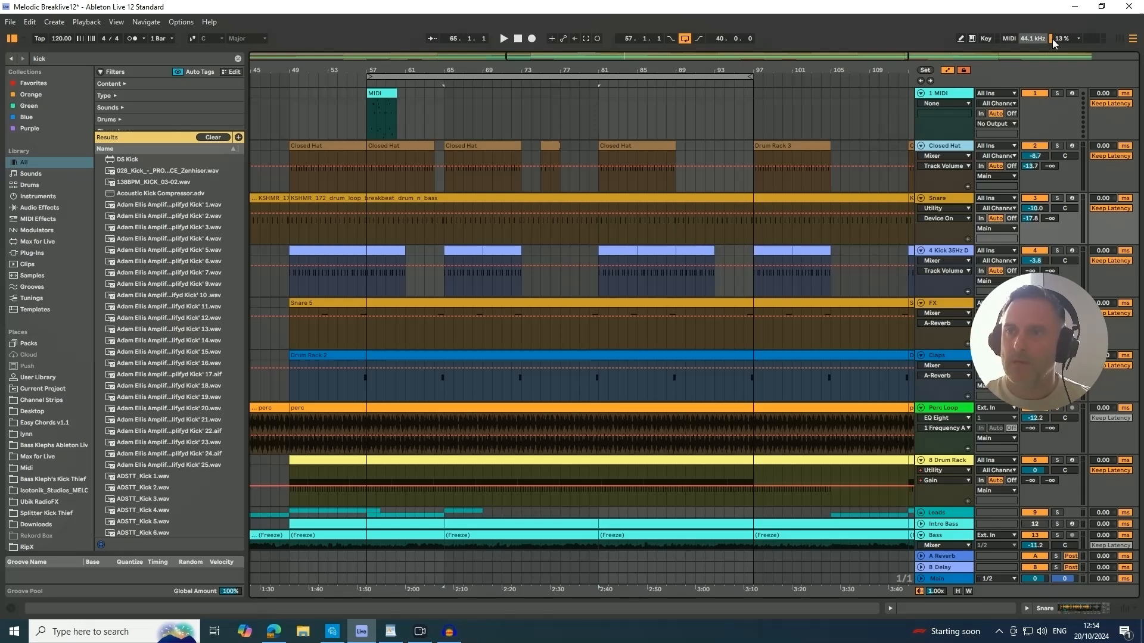
left_click(1071, 94)
left_click(445, 102)
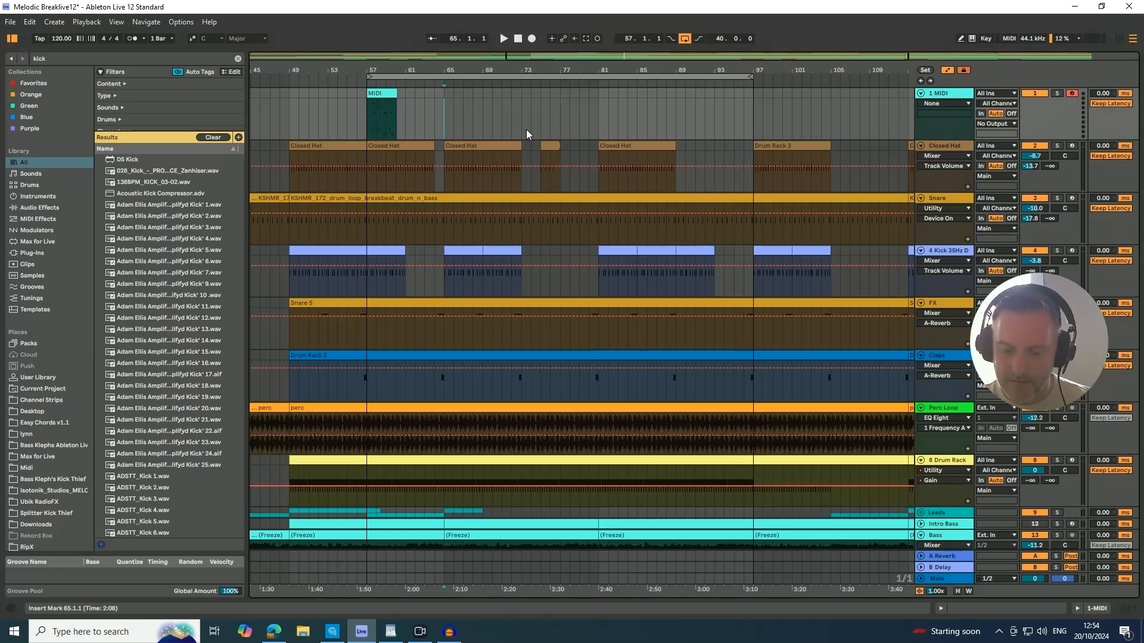
key("F9")
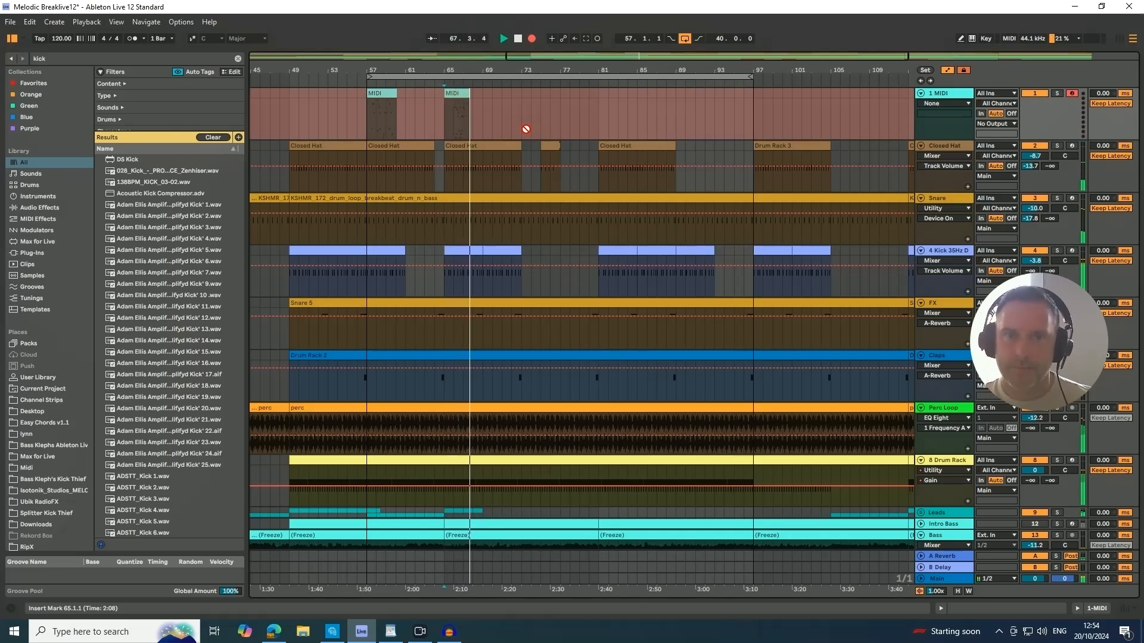
key("space")
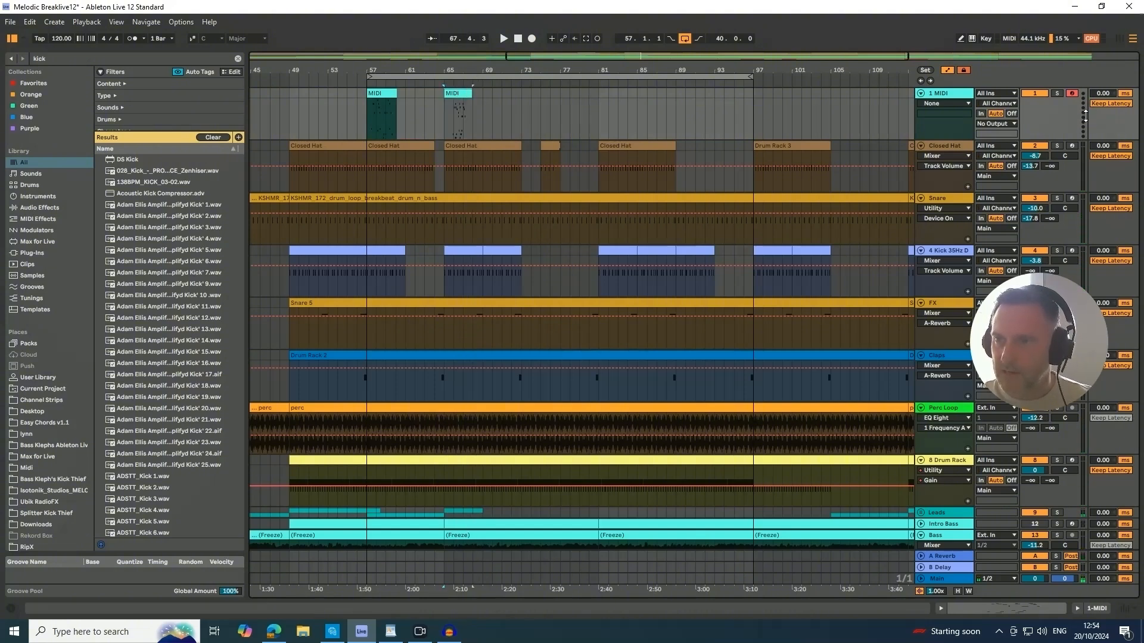
Examine the notes of the newly recorded clip at bar 65, close the note editor, and fold the 1 MIDI track.
left_click(452, 111)
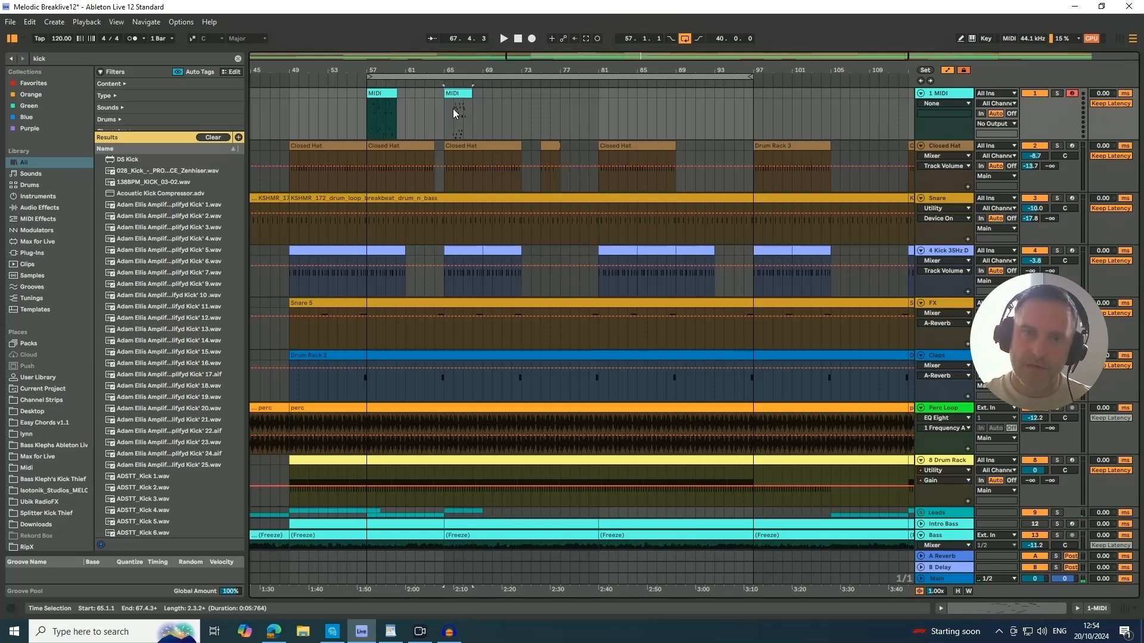
left_click(451, 93)
double_click(453, 94)
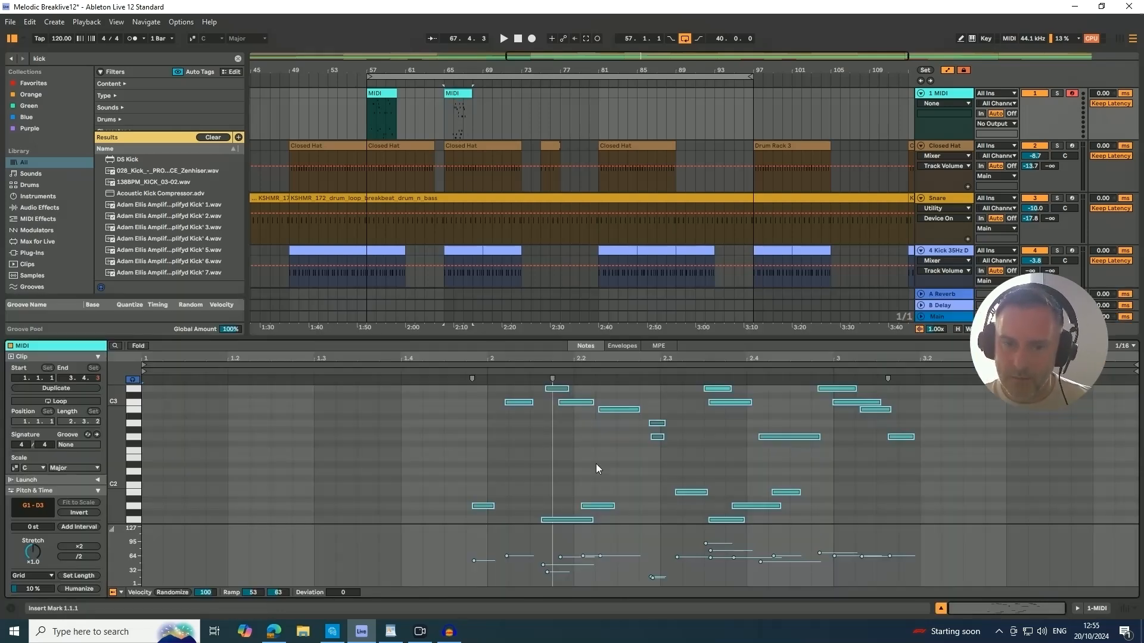
left_click(942, 609)
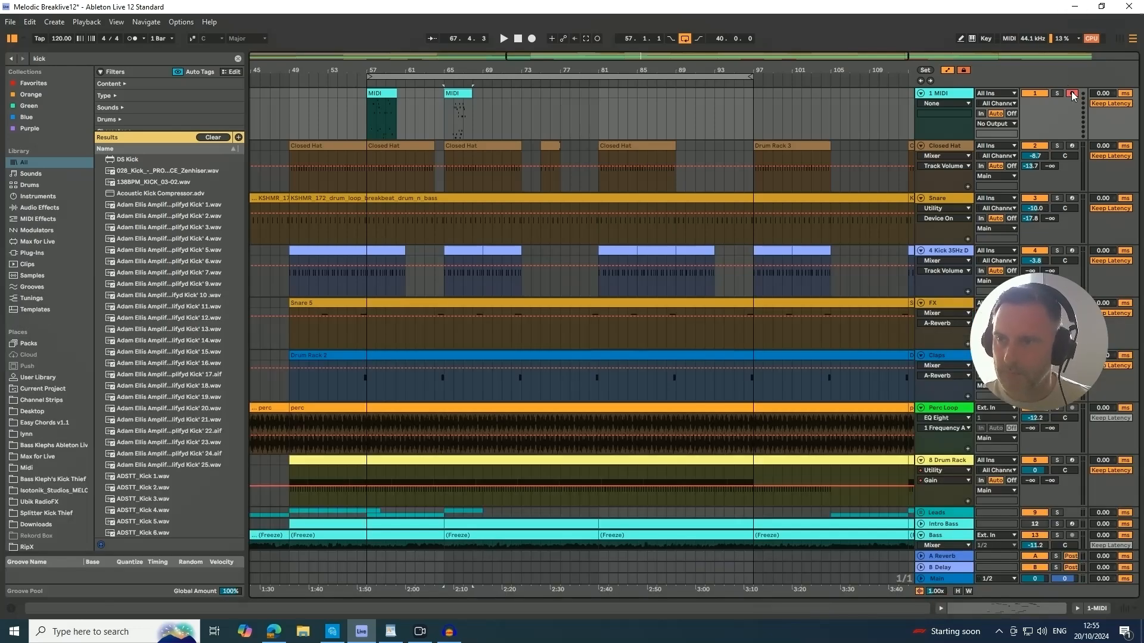
left_click(920, 94)
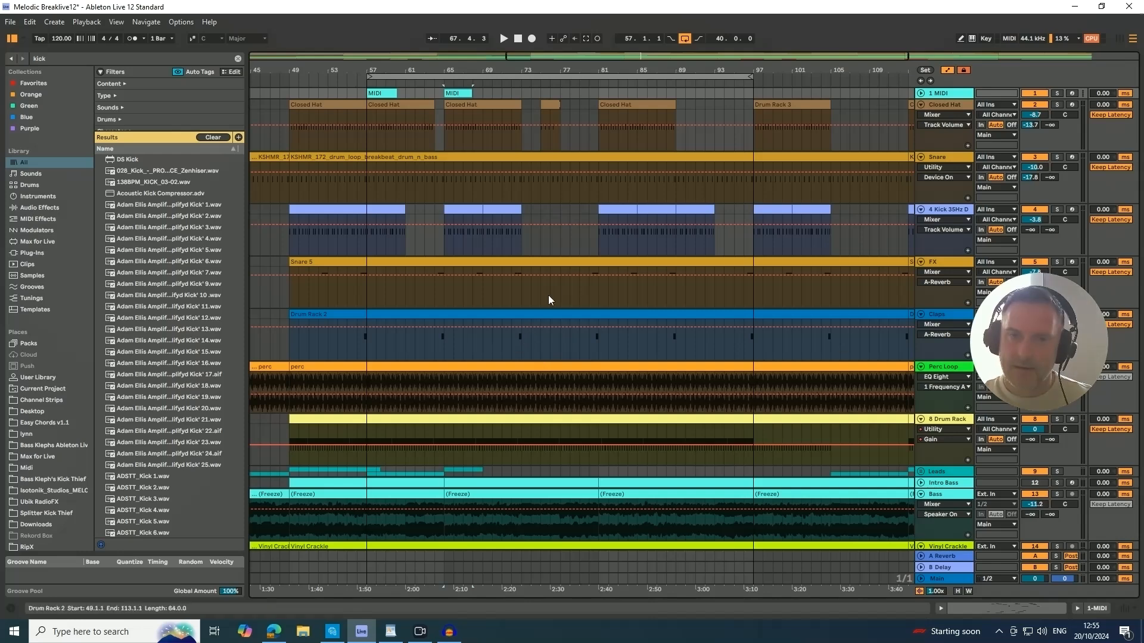
Group the FX and Claps tracks together and fold the new group.
scroll(909, 247, "down", 3)
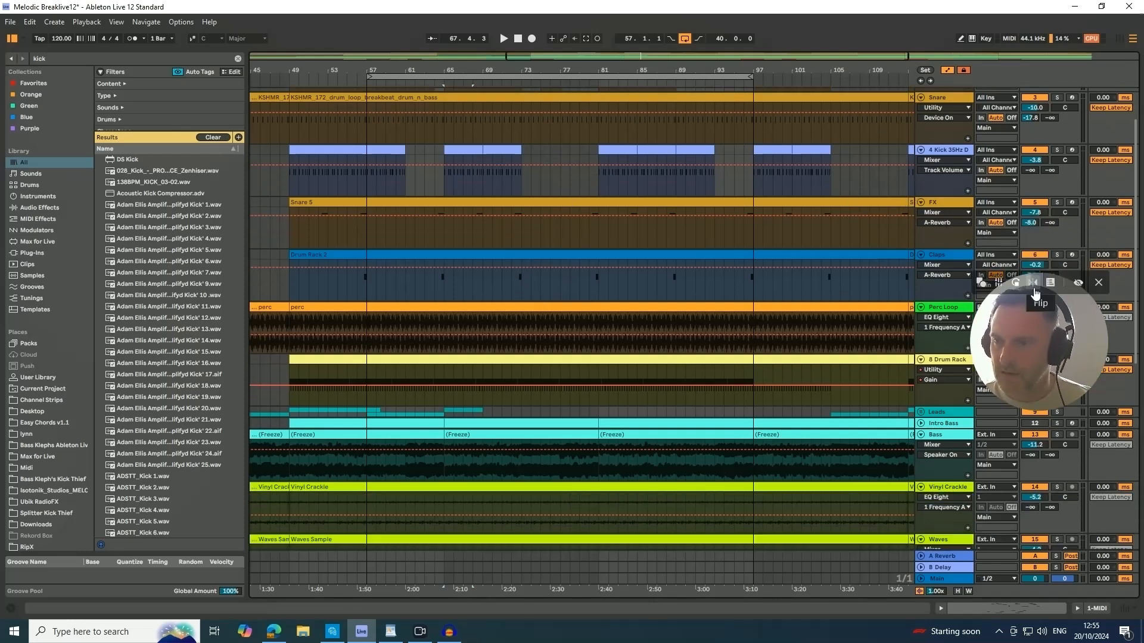
left_click_drag(1022, 327, 1030, 426)
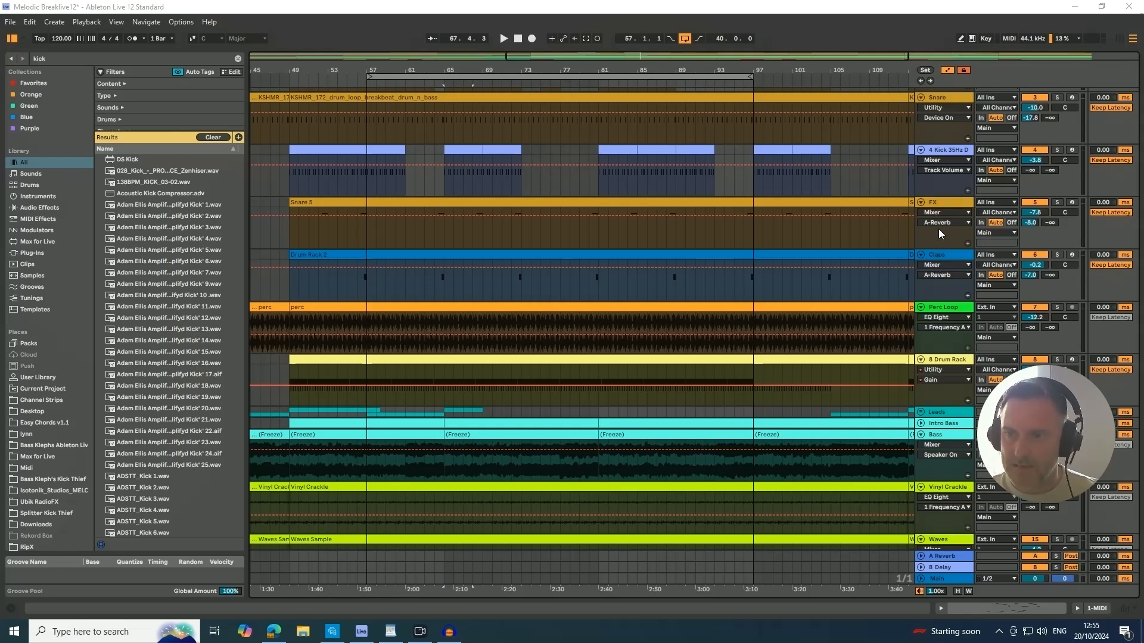
left_click(942, 204)
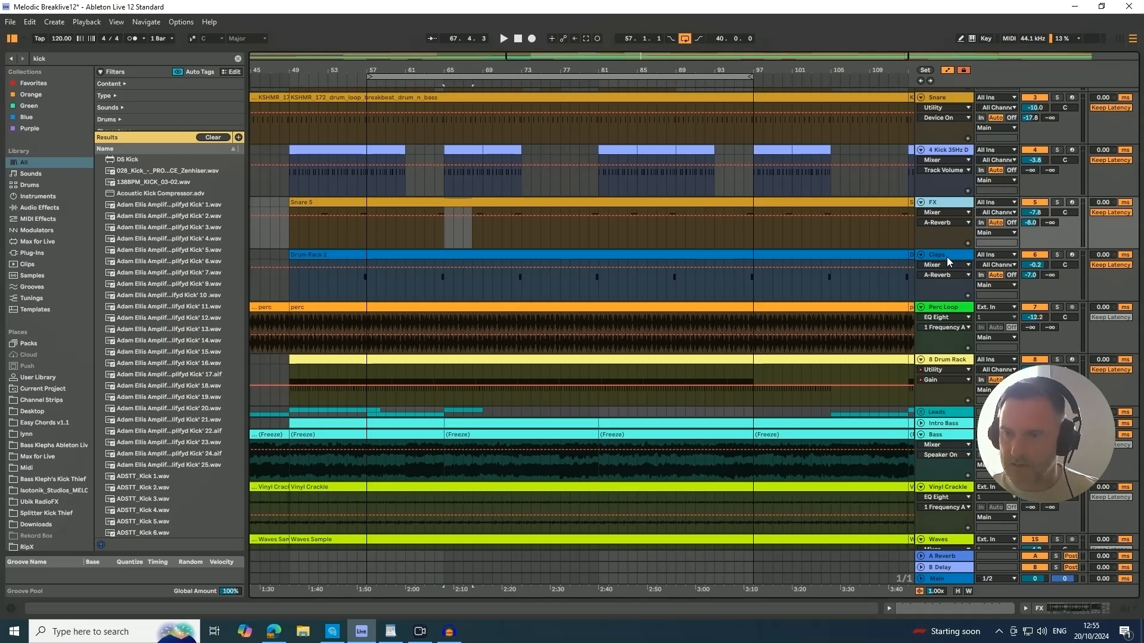
left_click(946, 256)
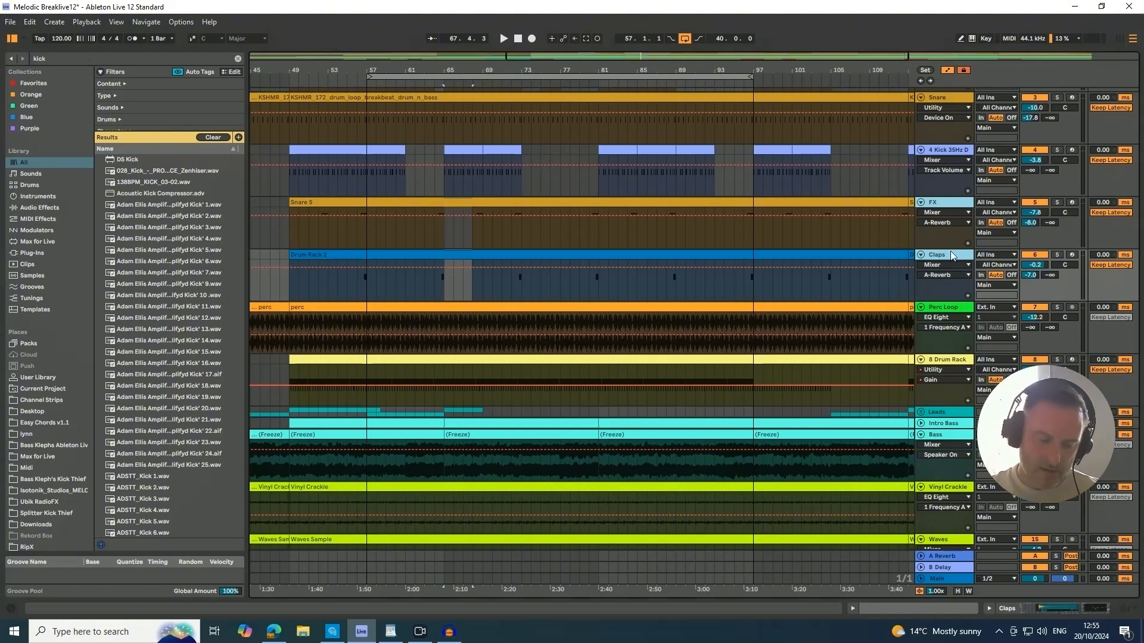
key("ctrl+g")
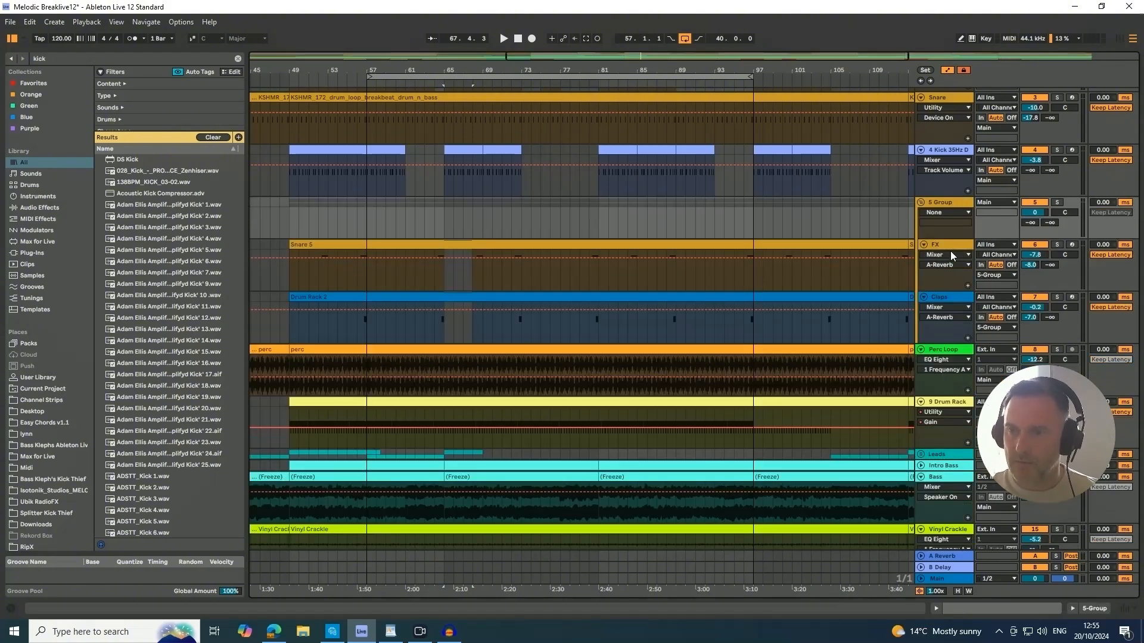
left_click(920, 203)
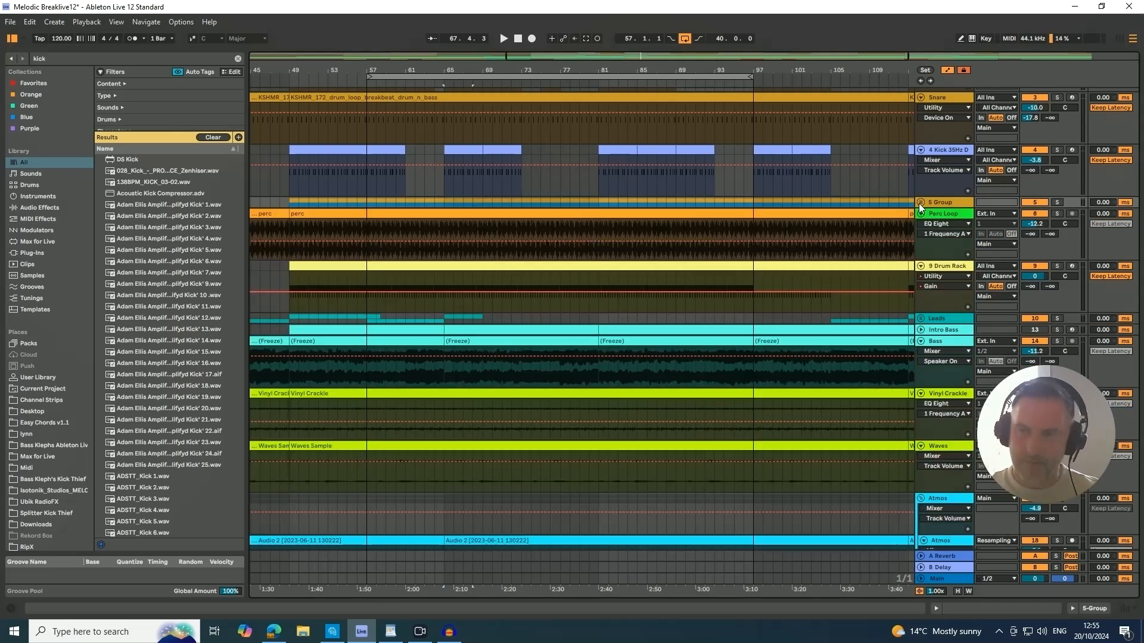
Check the group in Session View, return to Arrangement View, and ungroup the FX and Claps tracks.
key("Tab")
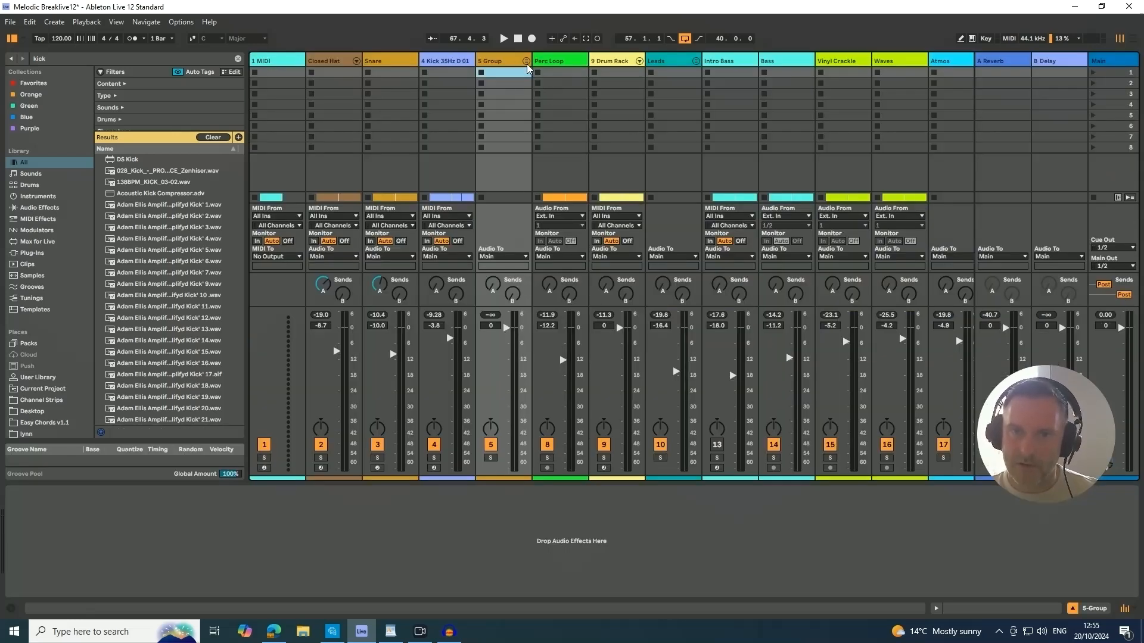
key("Tab")
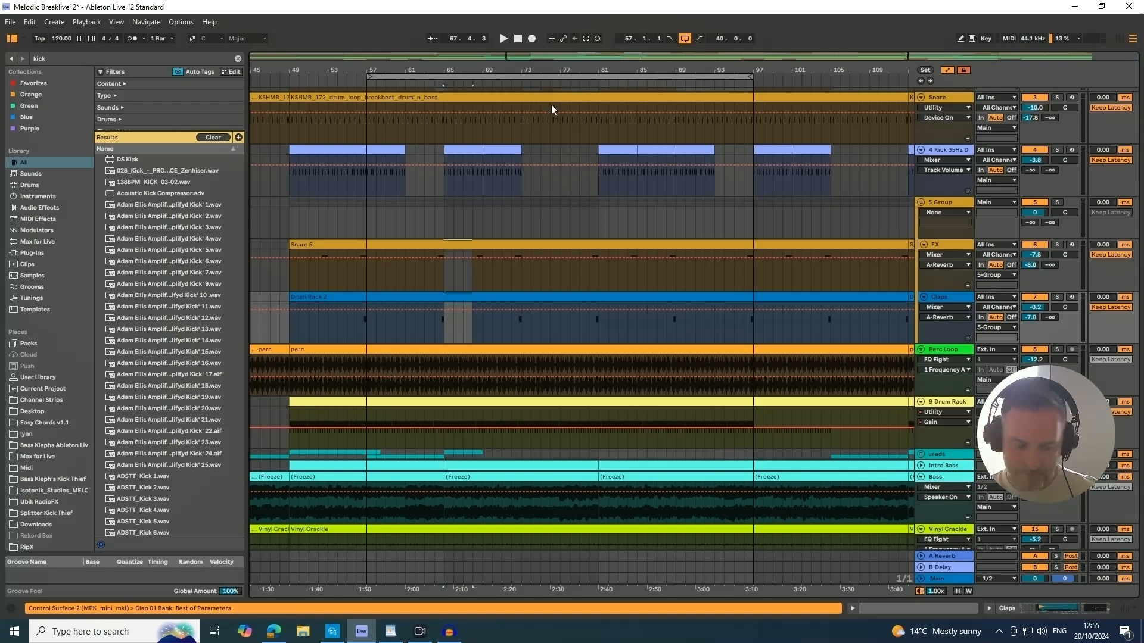
key("ctrl+shift+g")
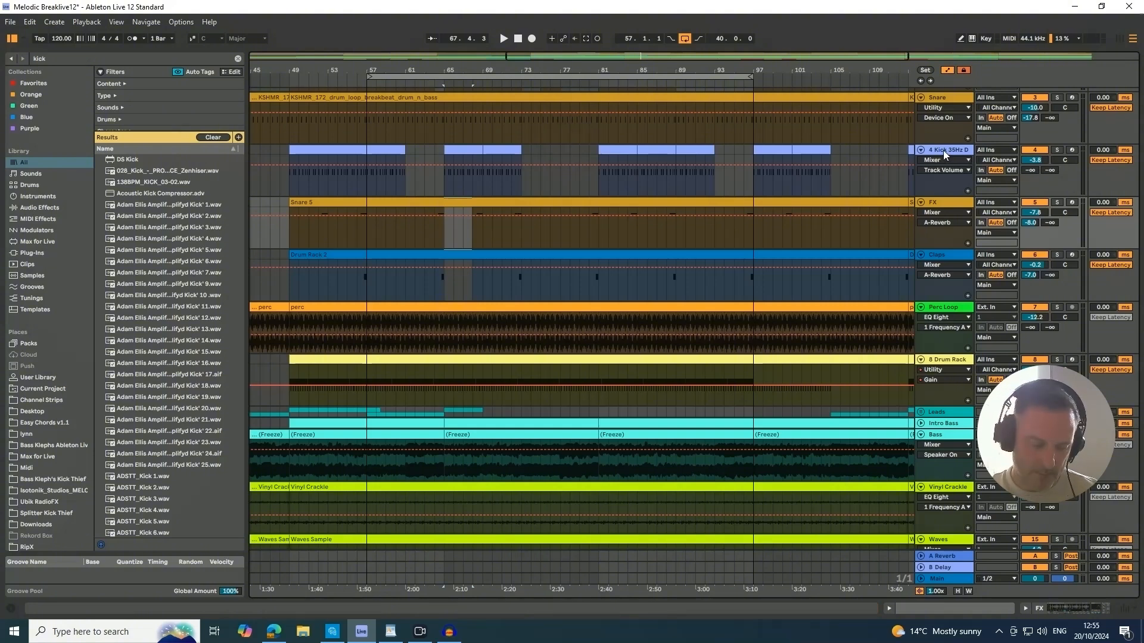
Rename the FX track's clip to Drum Rack 2 and the 4 Kick 35Hz D track to Kick, stepping on through the FX and Claps names.
key("ctrl+r")
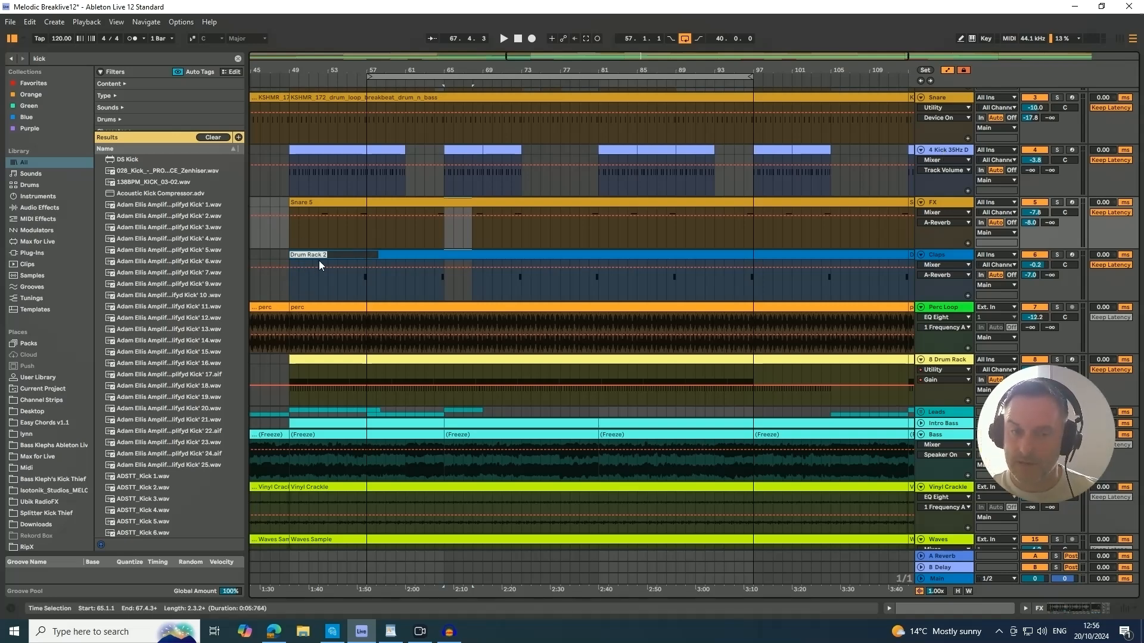
left_click(948, 150)
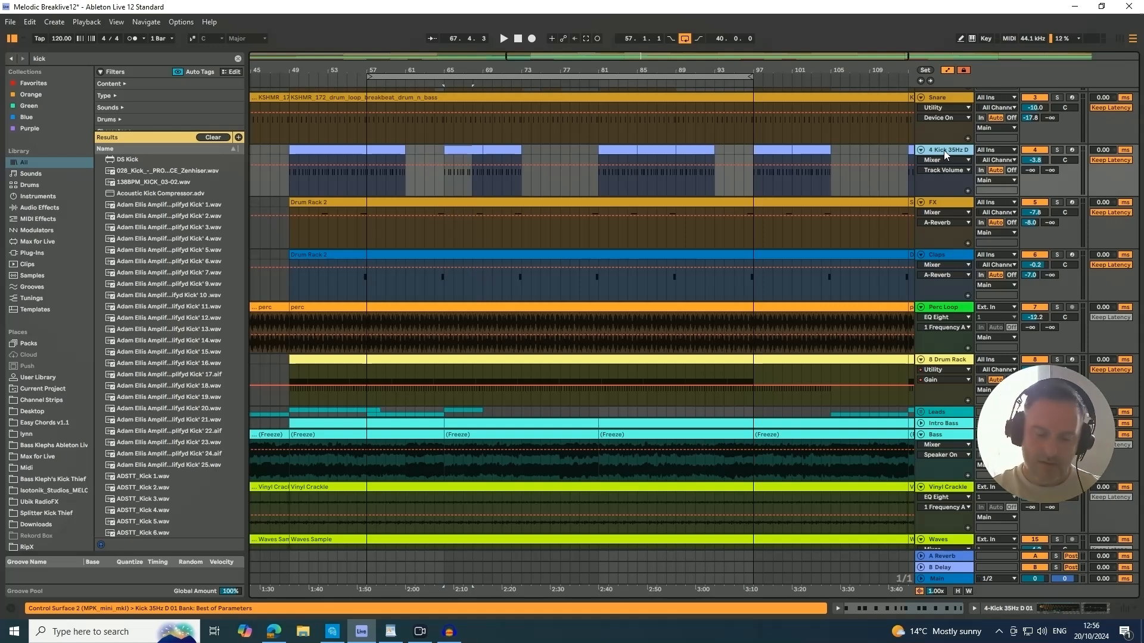
key("ctrl+r")
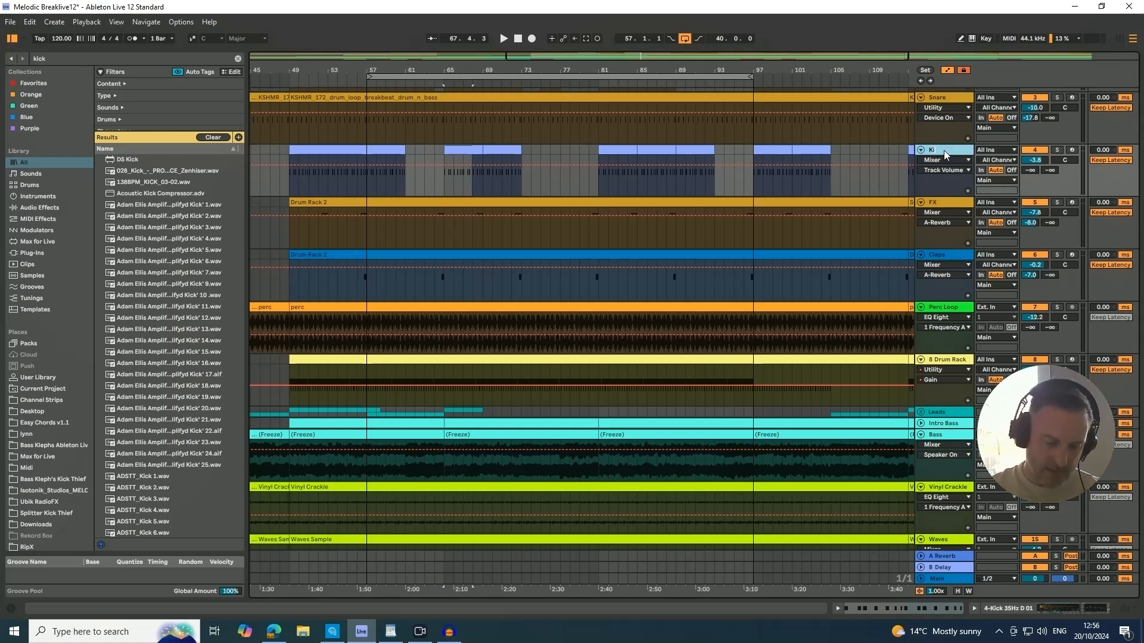
key("Return")
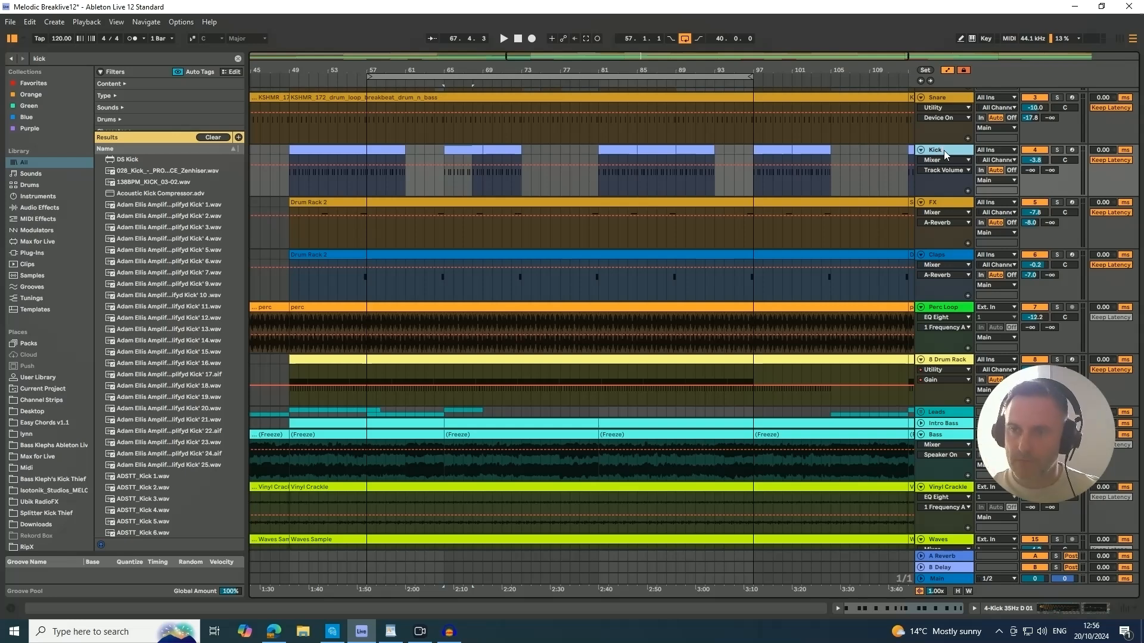
key("Tab")
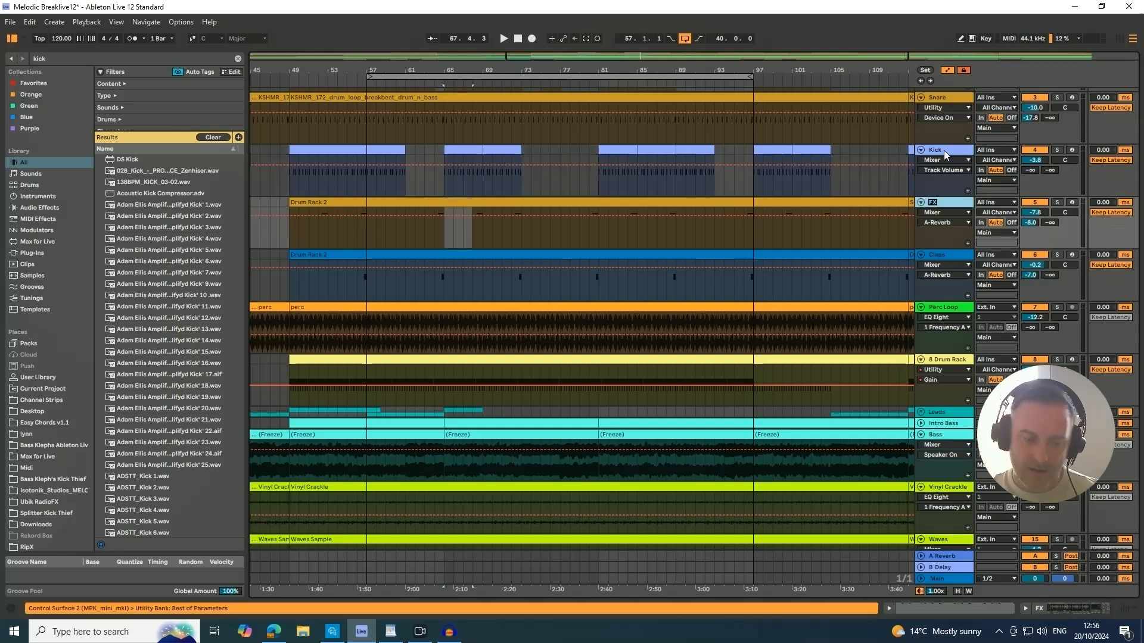
key("Tab")
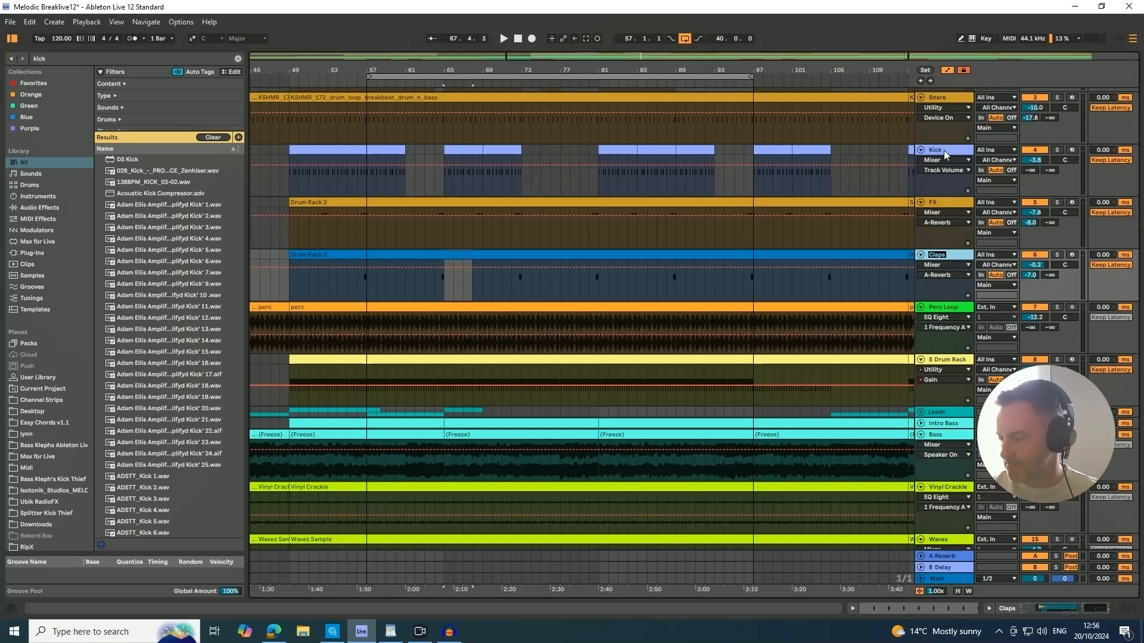
Select the loop range from bar 57 to bar 97 and examine it at different timeline zoom levels.
left_click(540, 76)
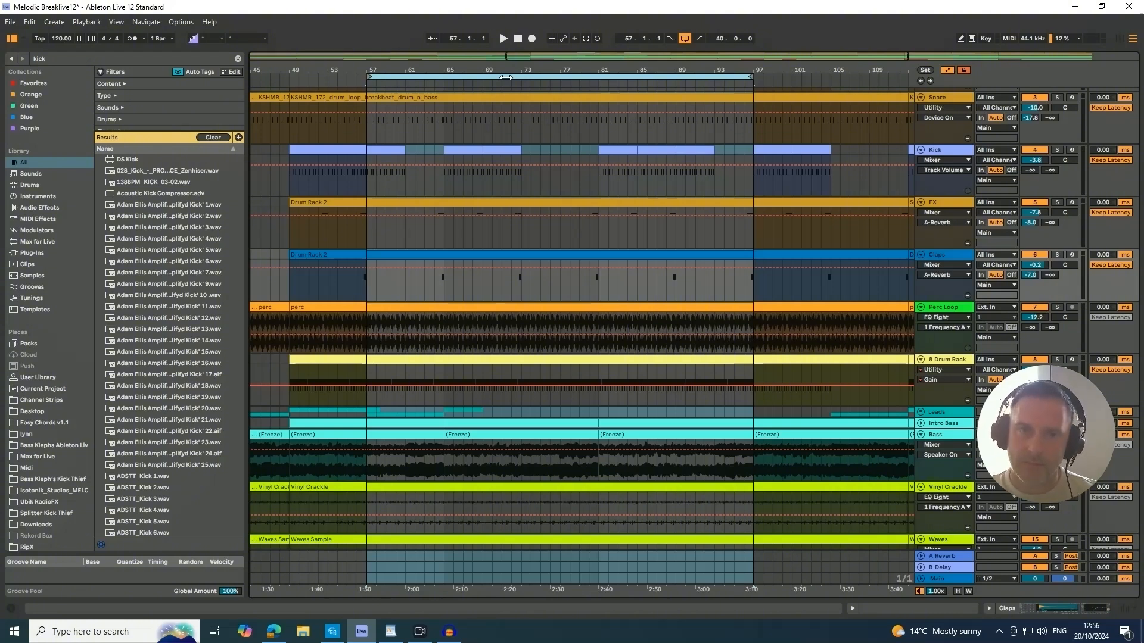
key("plus")
key("plus")
key("plus")
key("plus")
key("plus")
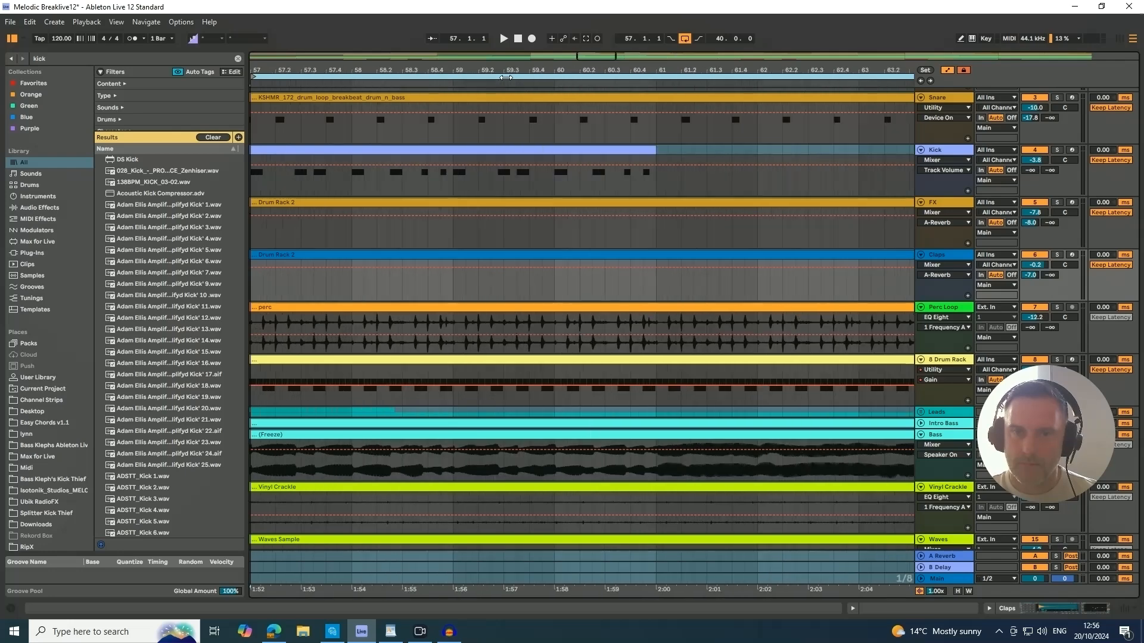
key("minus")
key("minus")
key("minus")
key("minus")
key("minus")
key("minus")
key("minus")
key("plus")
key("plus")
key("plus")
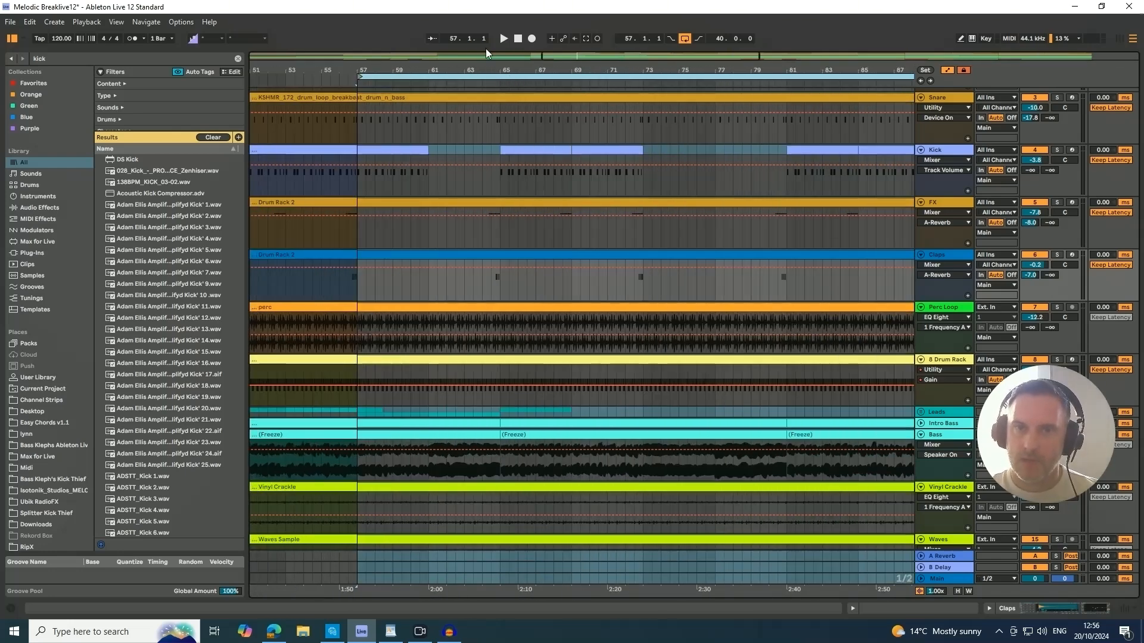
left_click_drag(517, 69, 424, 68)
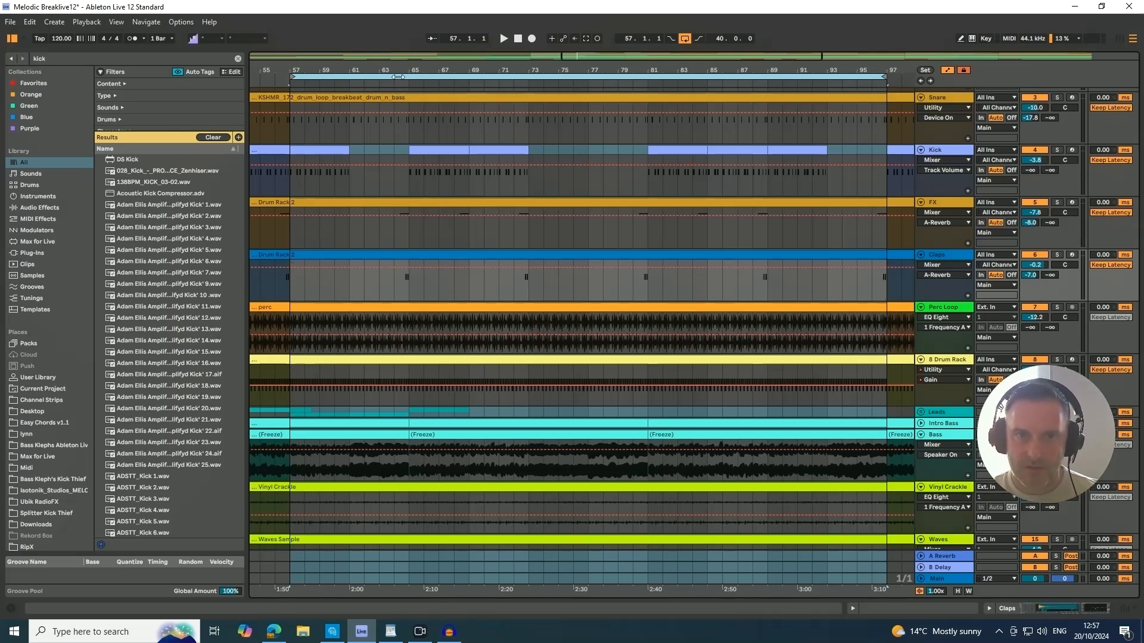
scroll(405, 241, "up", 1)
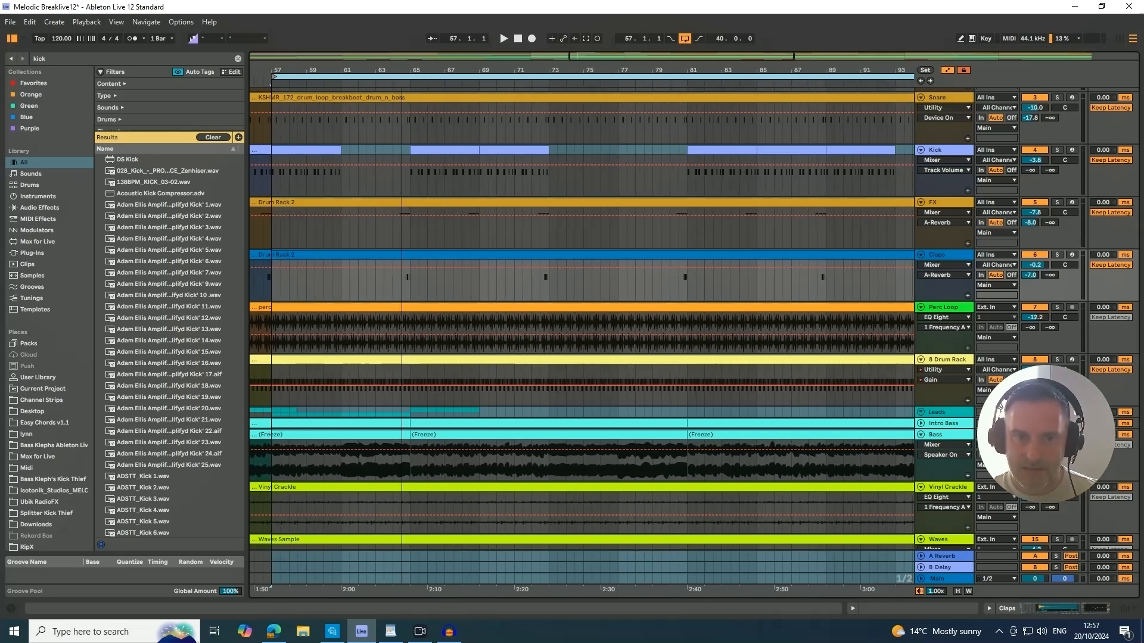
Split the Perc Loop track's clip at bar 65, select each part, and undo the split.
left_click(362, 305)
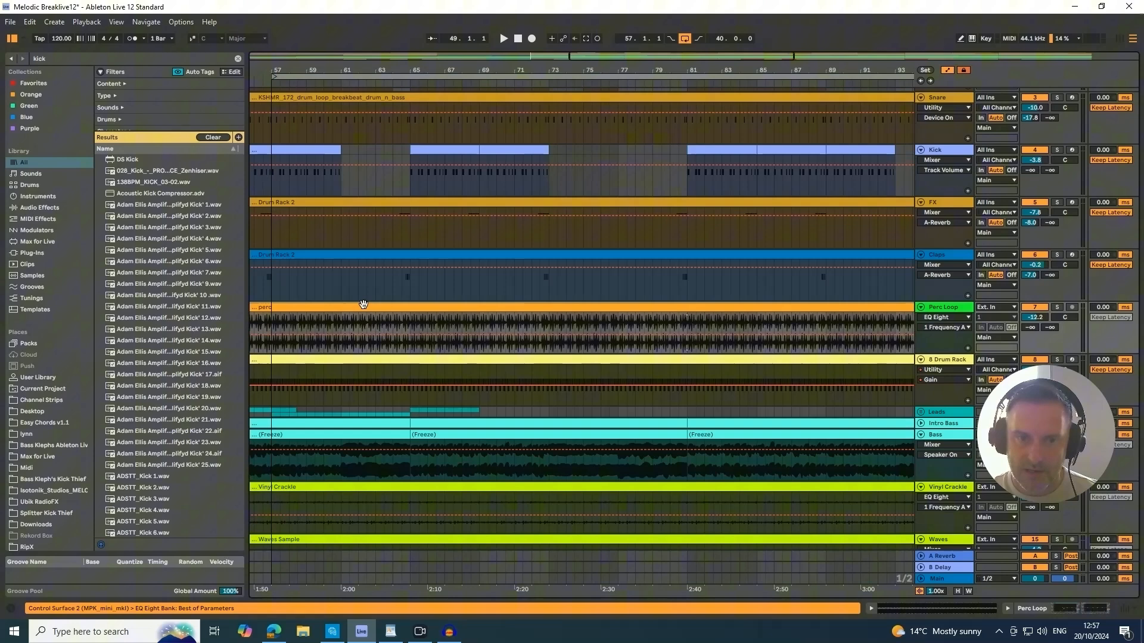
left_click(411, 322)
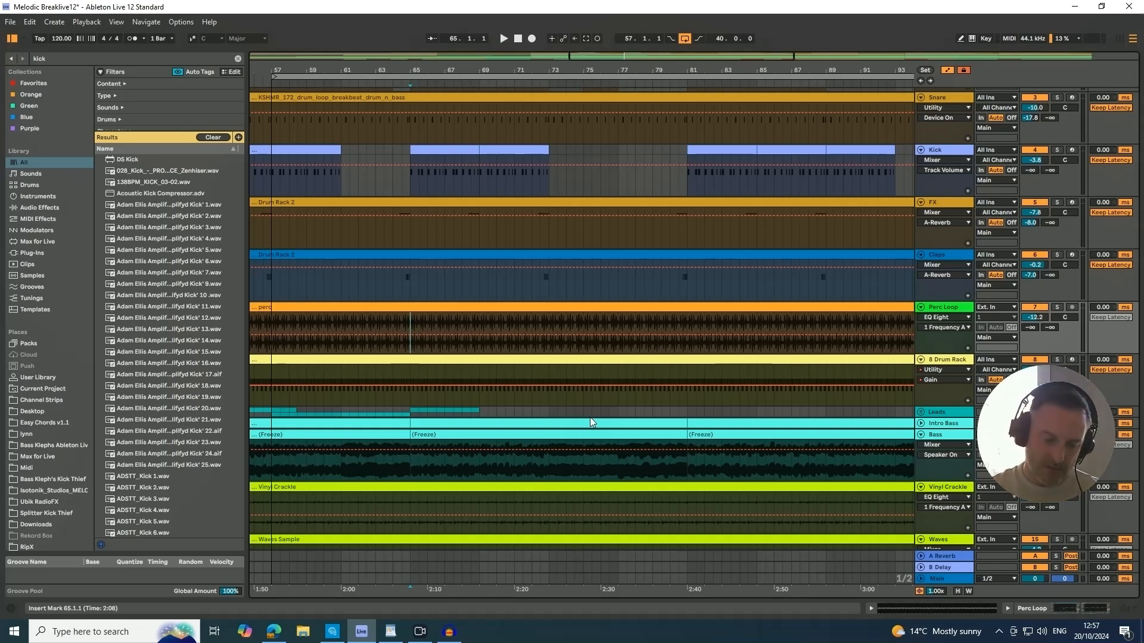
key("ctrl+e")
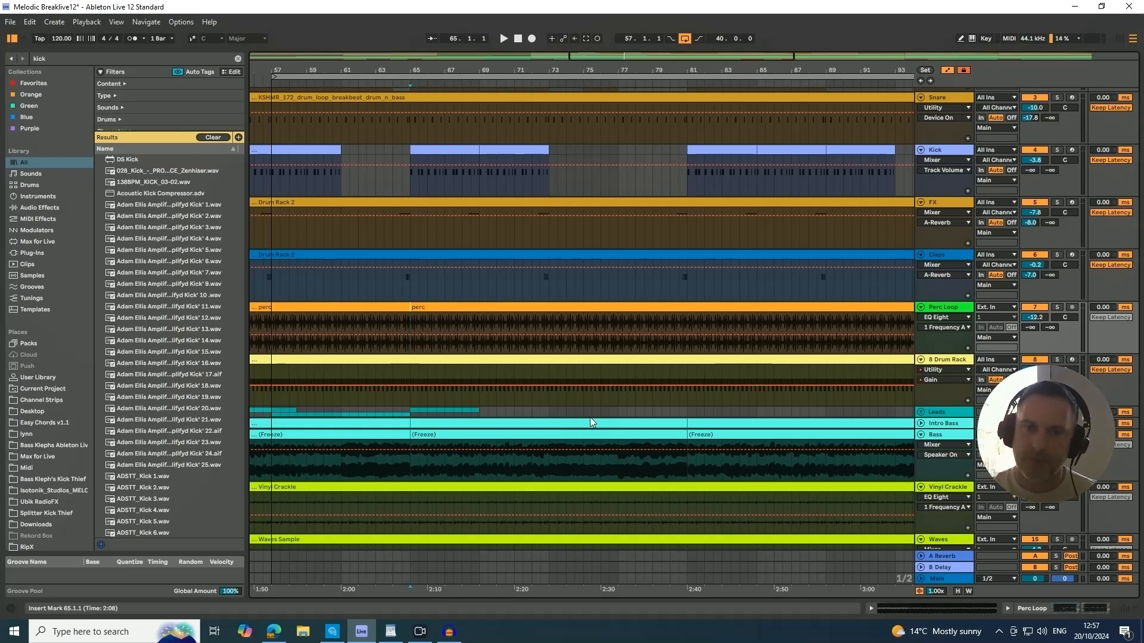
left_click(403, 308)
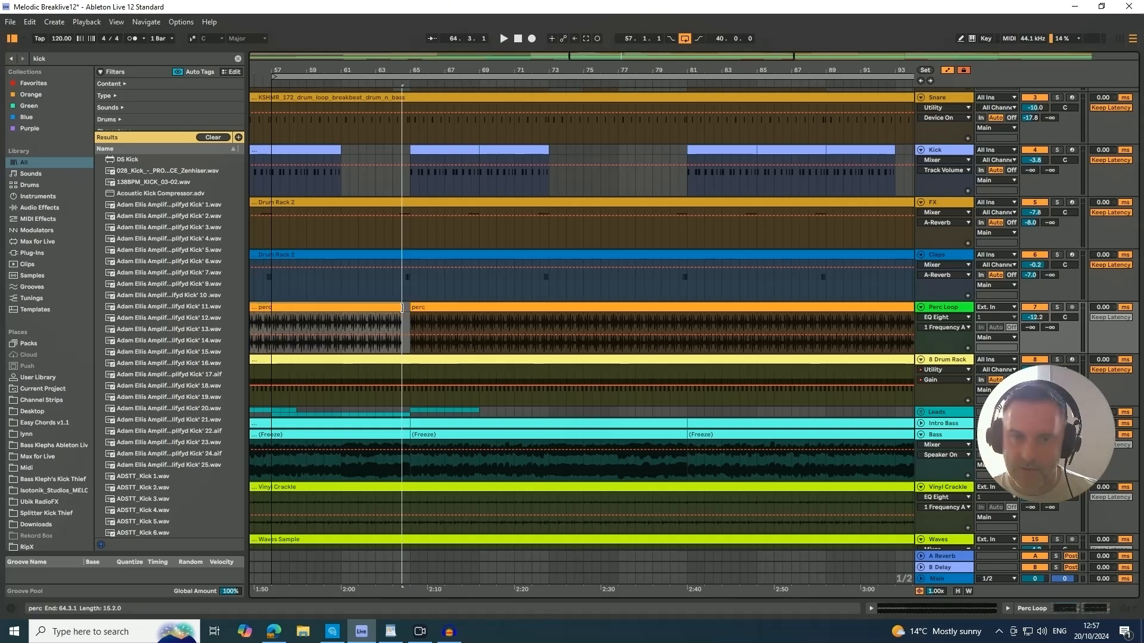
left_click(413, 308)
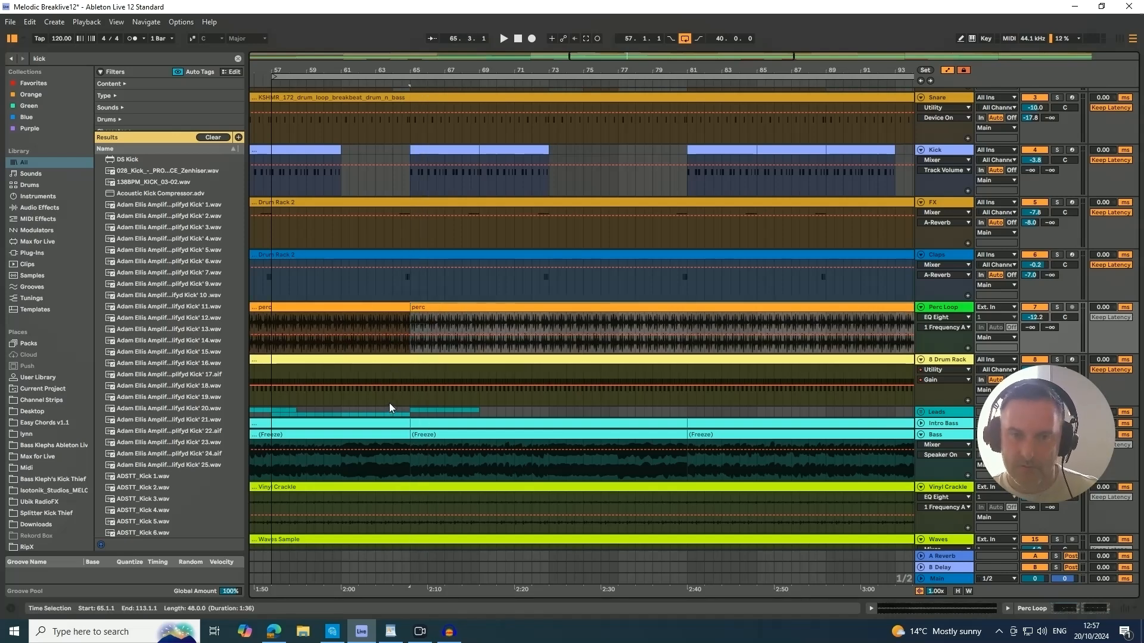
key("ctrl+z")
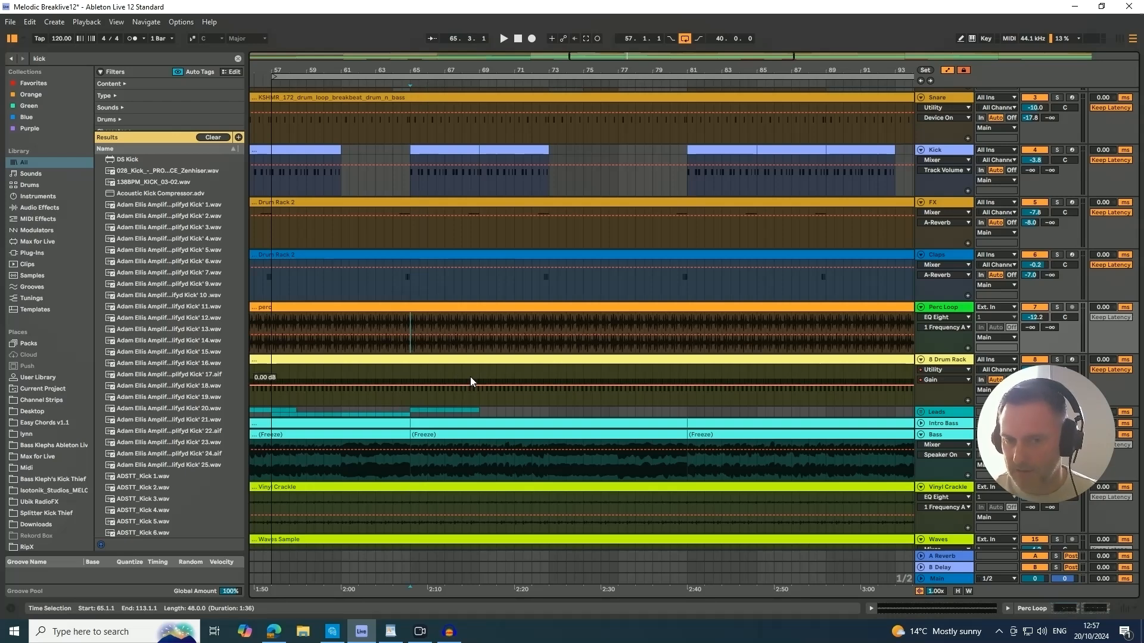
Split the Perc Loop track's clip at bars 71 and 79 and undo both splits.
left_click(516, 316)
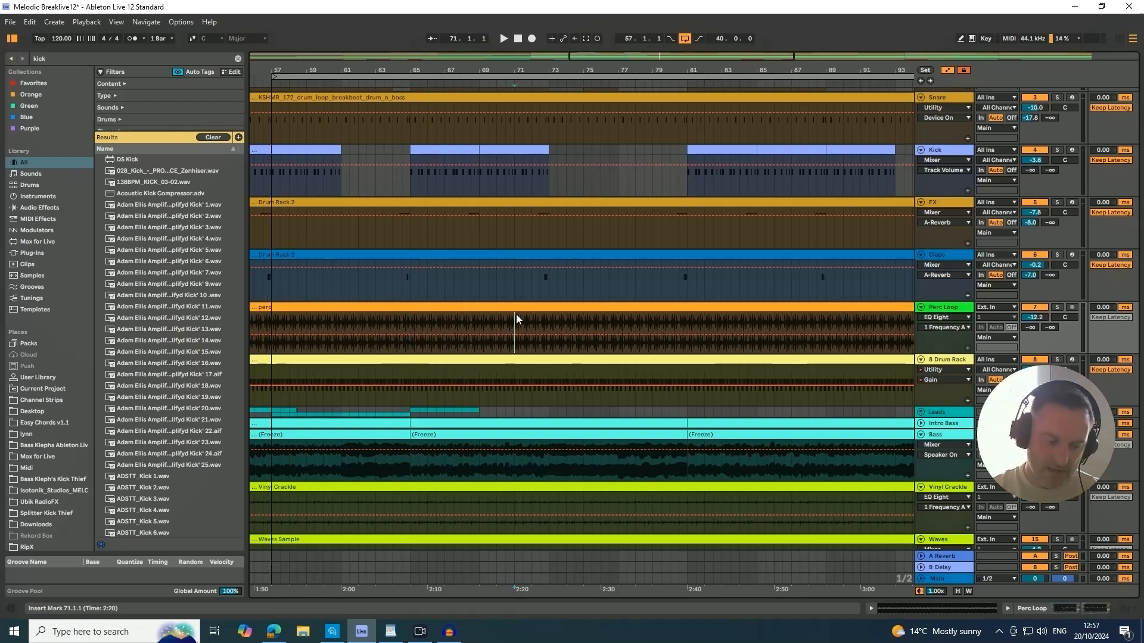
left_click(653, 322)
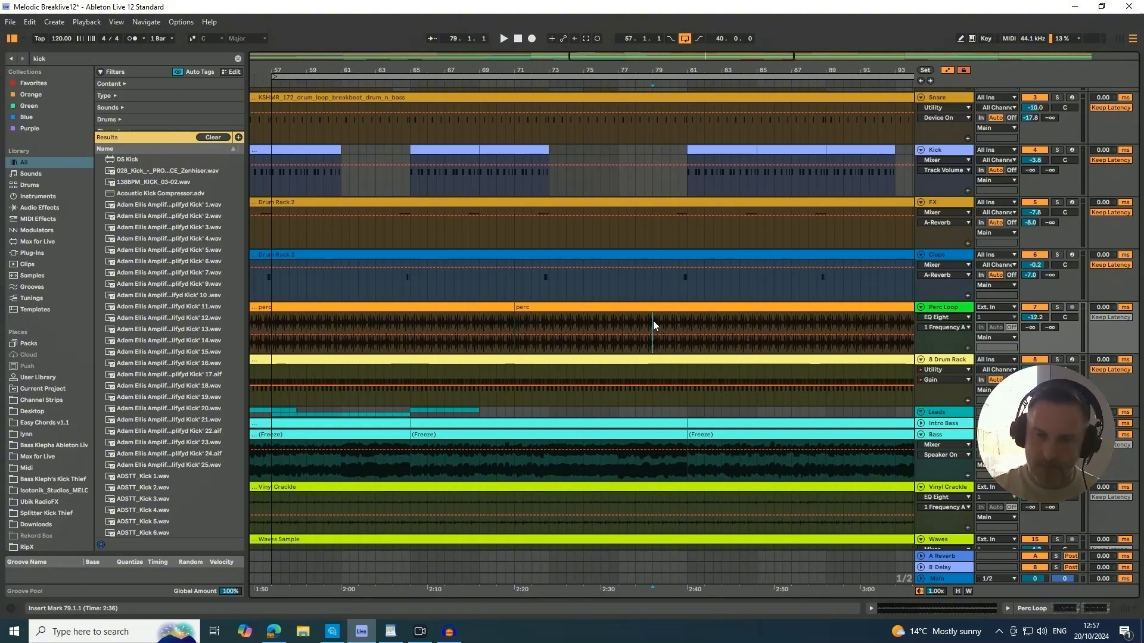
key("ctrl+e")
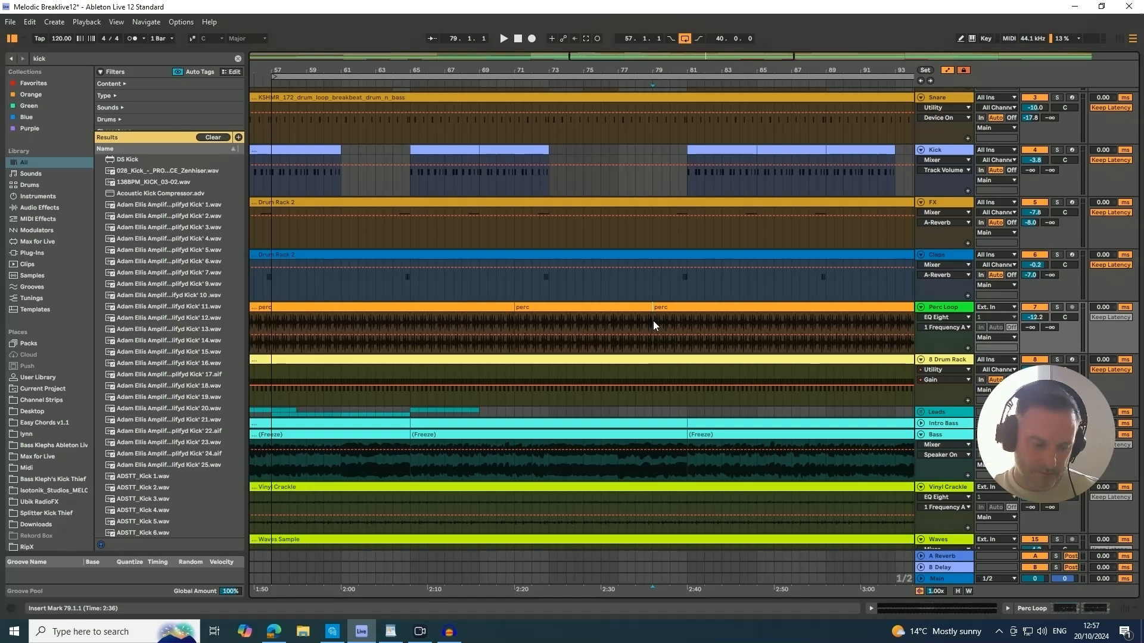
key("ctrl+z")
key("ctrl+z")
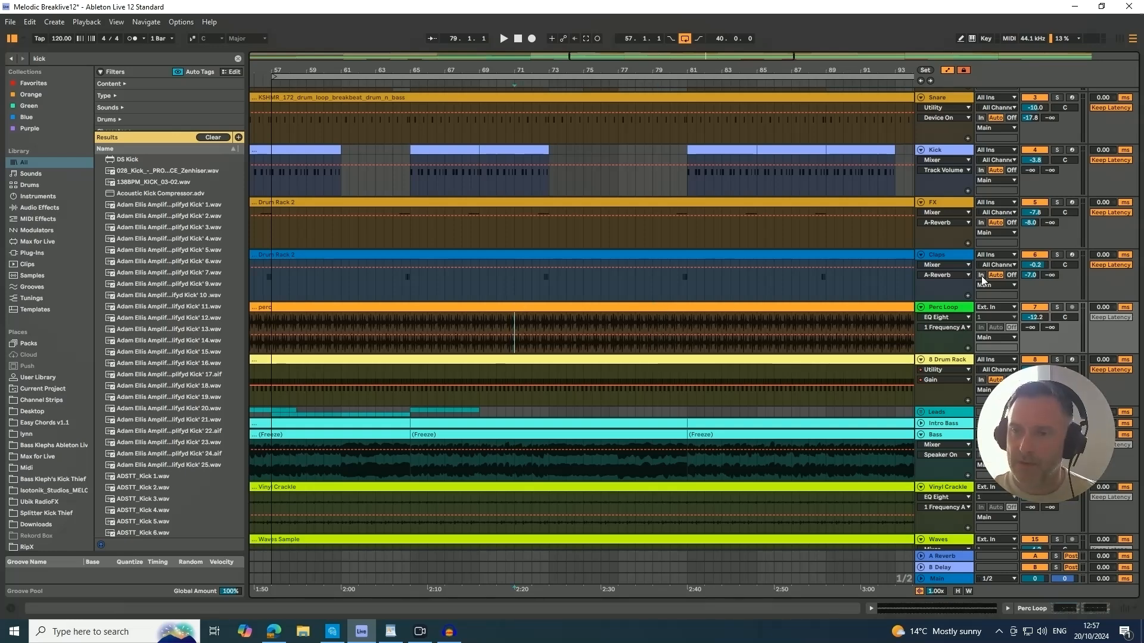
Solo the Claps track and turn its solo off again.
left_click(944, 255)
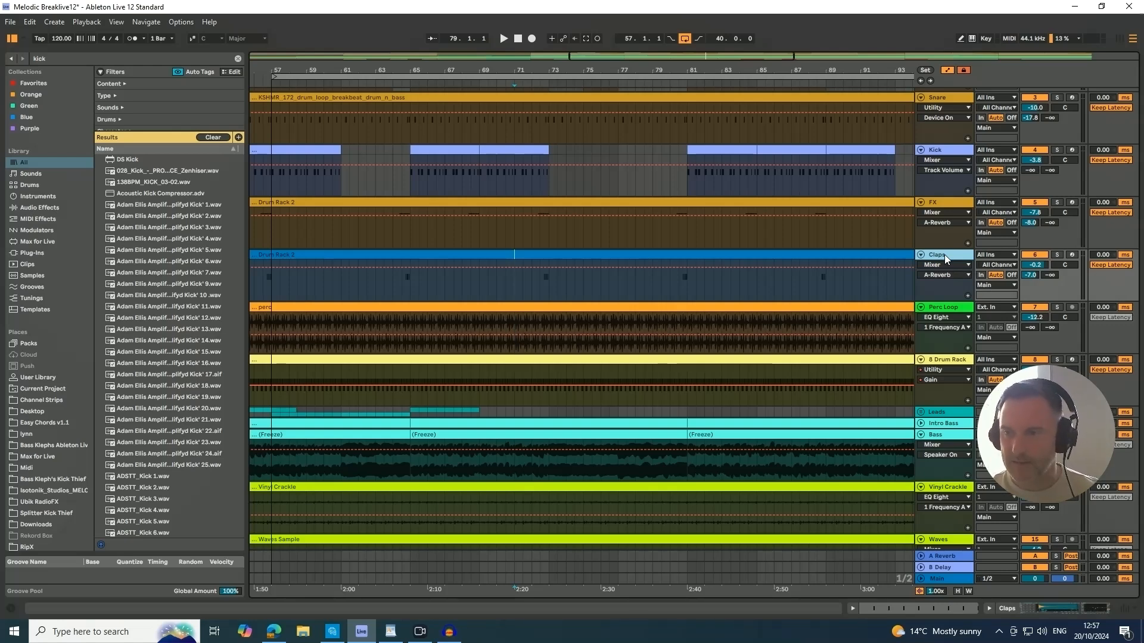
key("s")
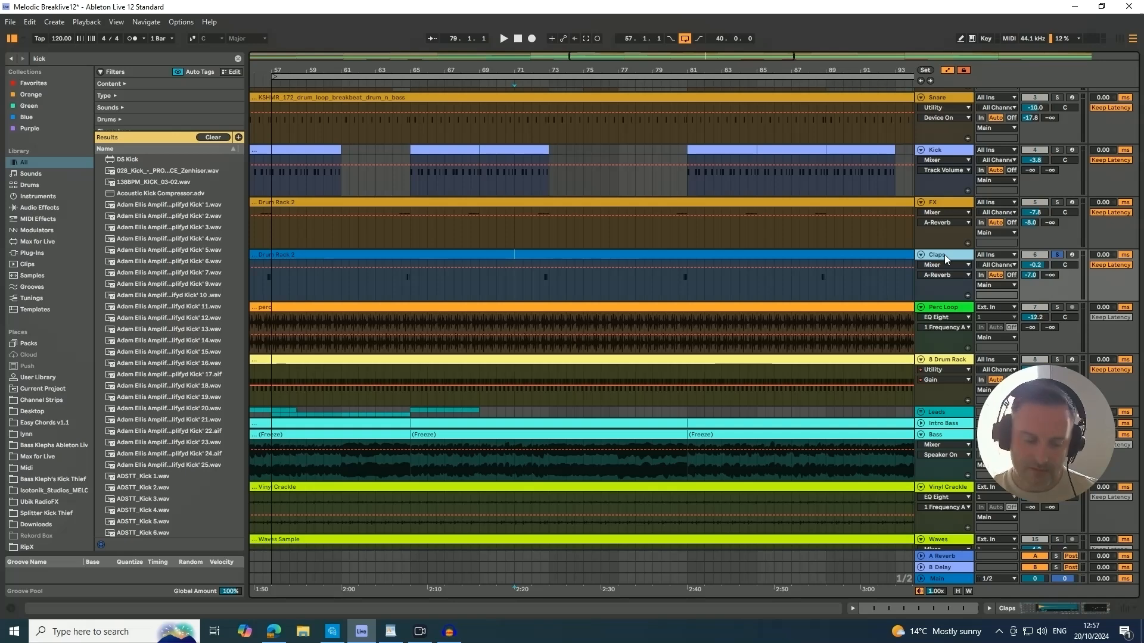
key("s")
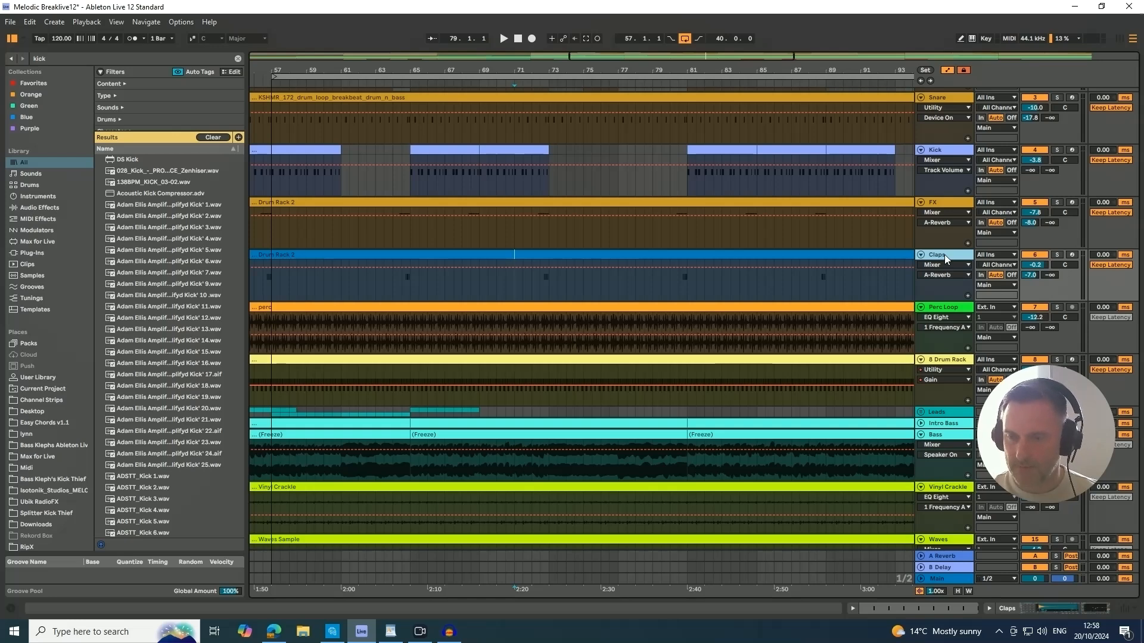
Move the selection from the Claps track to the Perc Loop track below and solo it.
left_click(945, 255)
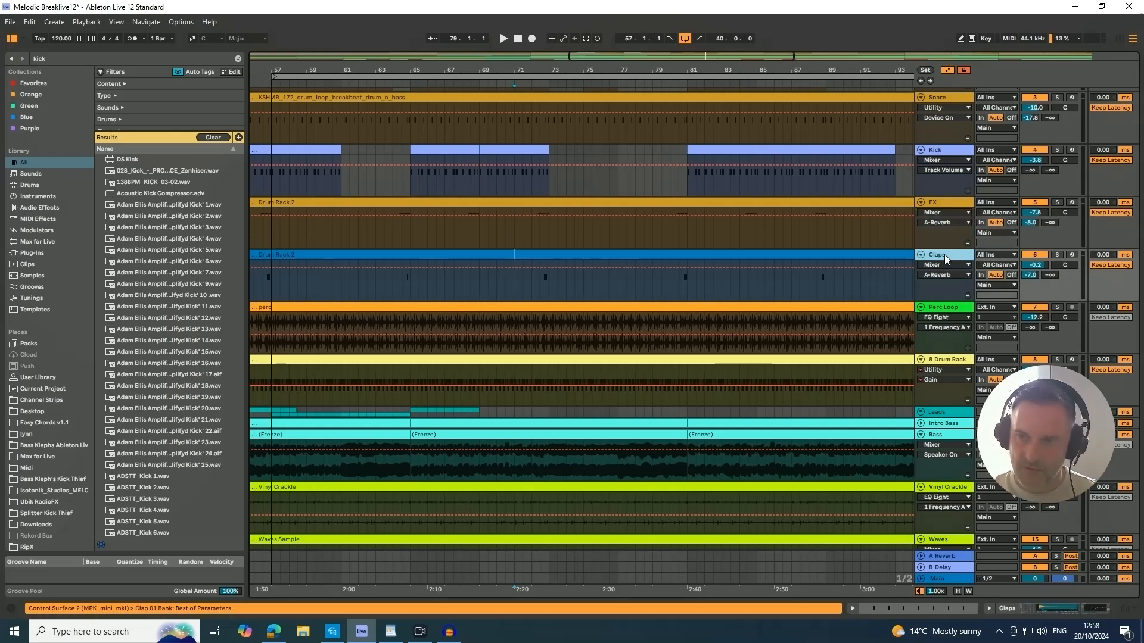
key("Down")
key("s")
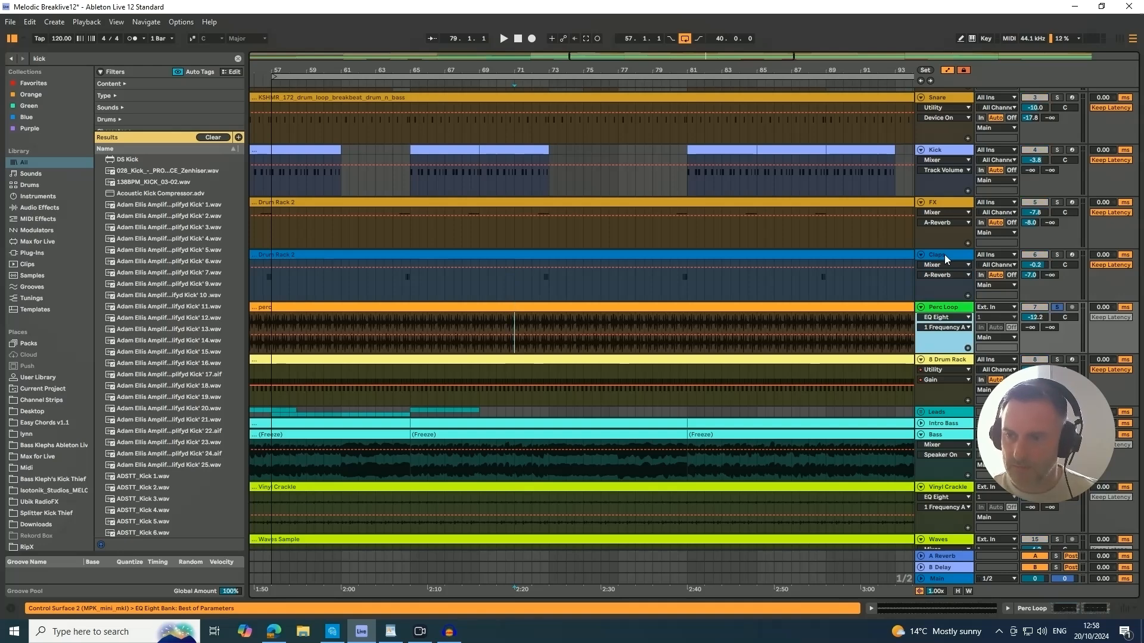
Move the selection from the Perc Loop track up to the Kick track and toggle its solo.
key("Up")
key("Up")
key("Up")
key("s")
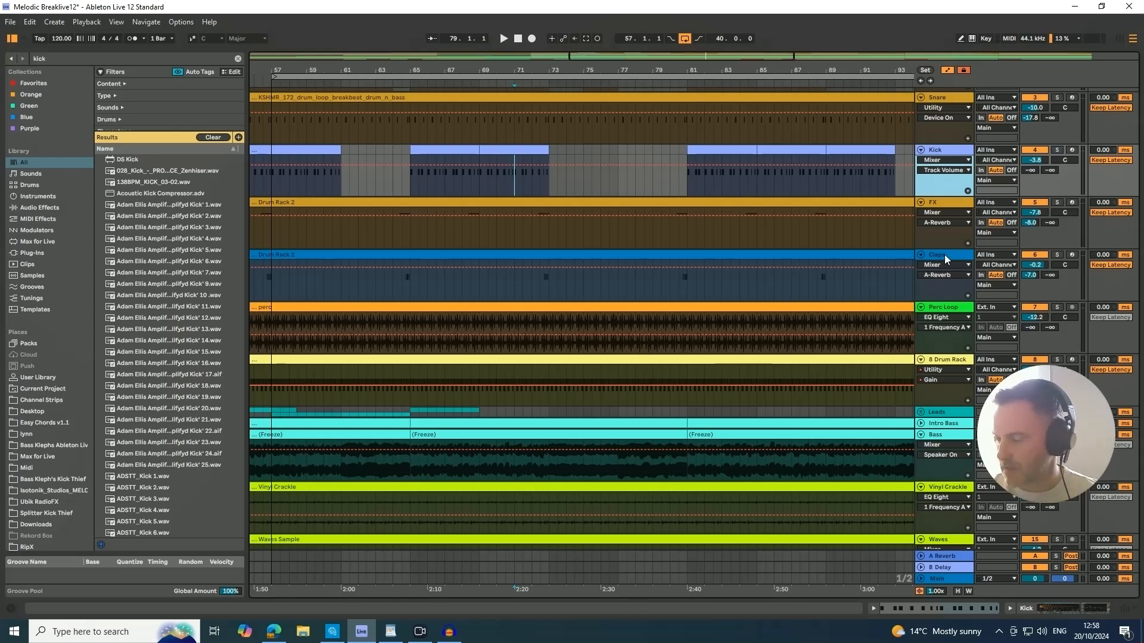
Unfold and arm the 1 MIDI track, and record a clip of about two bars starting at bar 73.
scroll(864, 295, "up", 3)
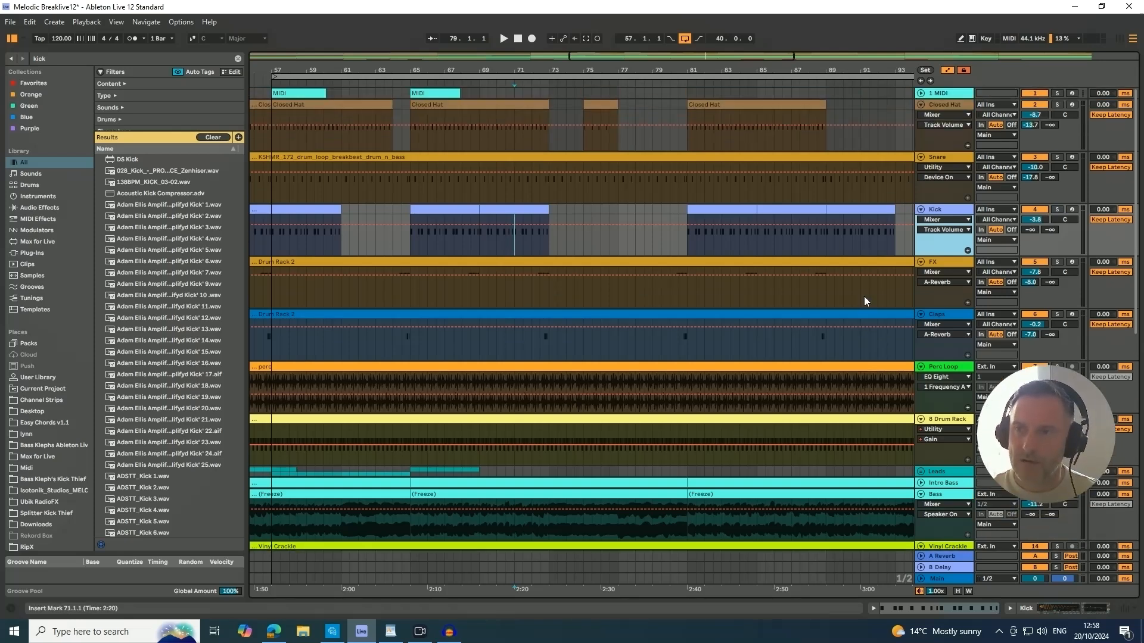
left_click(920, 92)
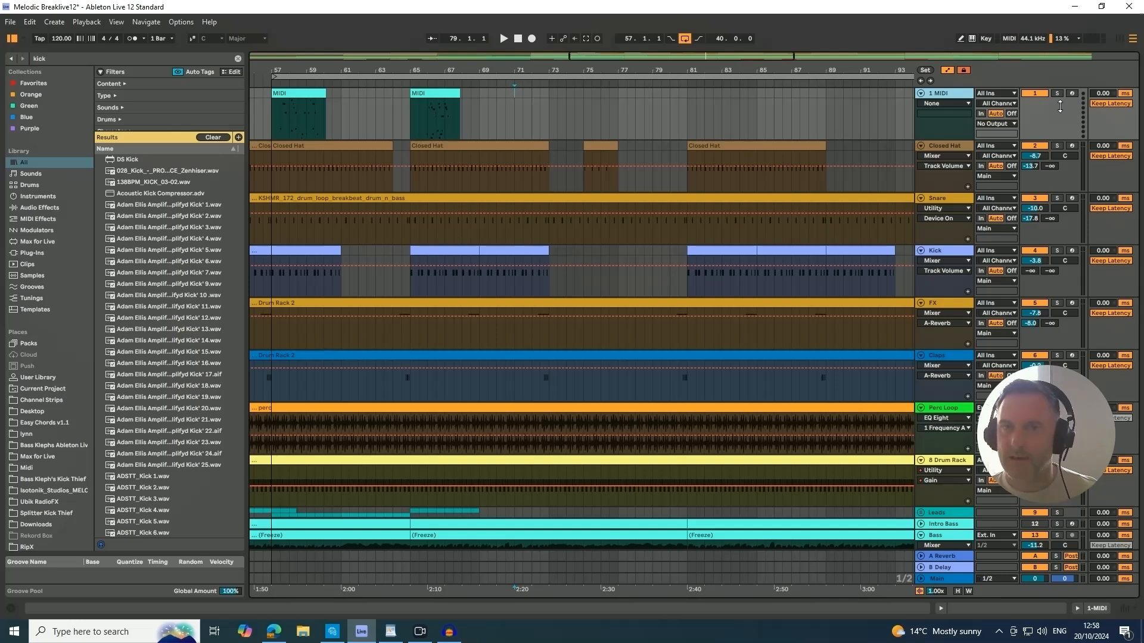
key("c")
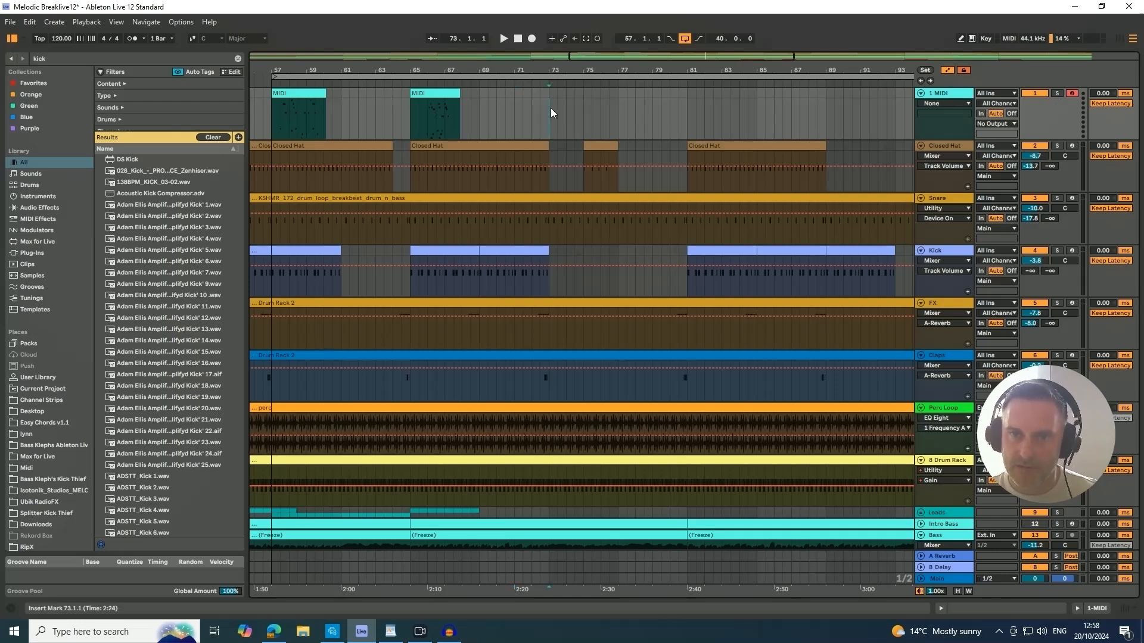
key("F9")
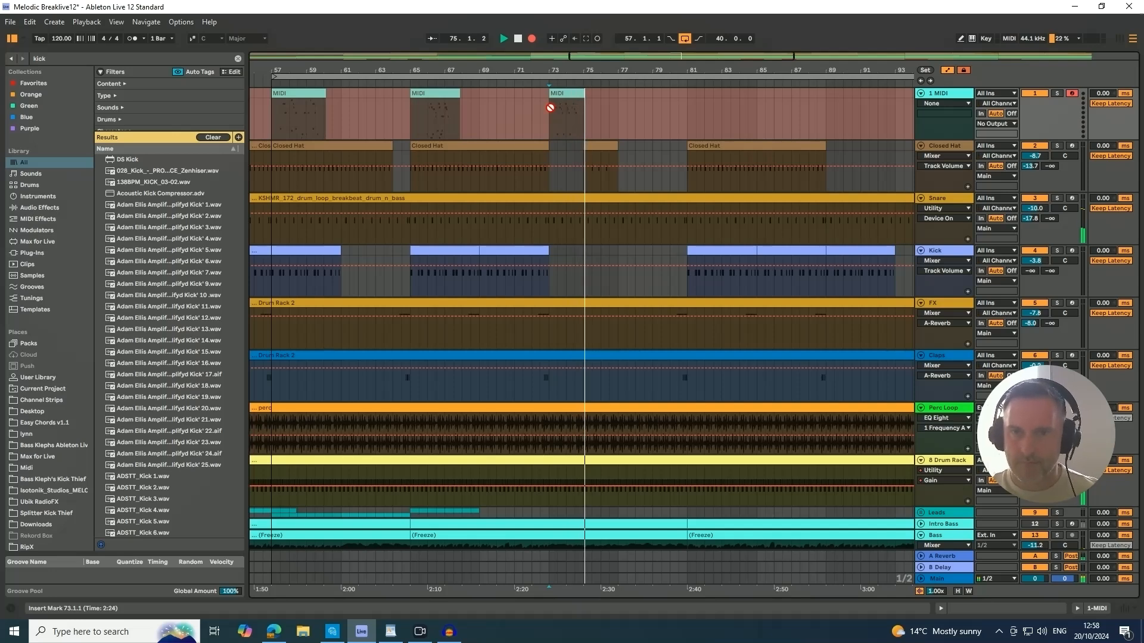
key("space")
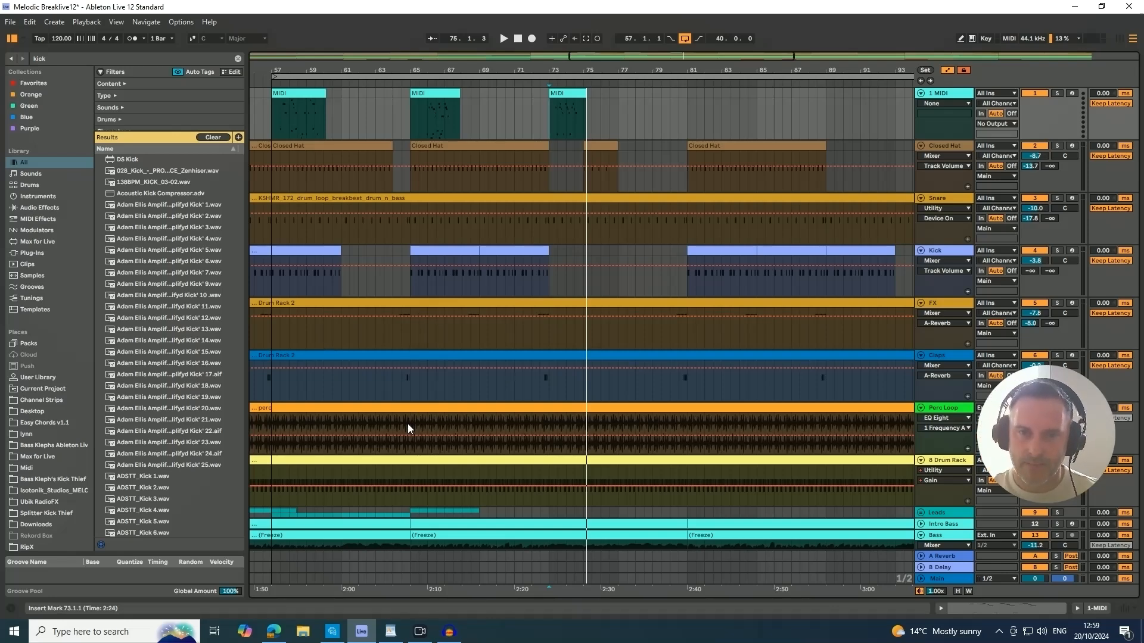
Deactivate the Closed Hat clip at bar 57 and reactivate it.
left_click(324, 146)
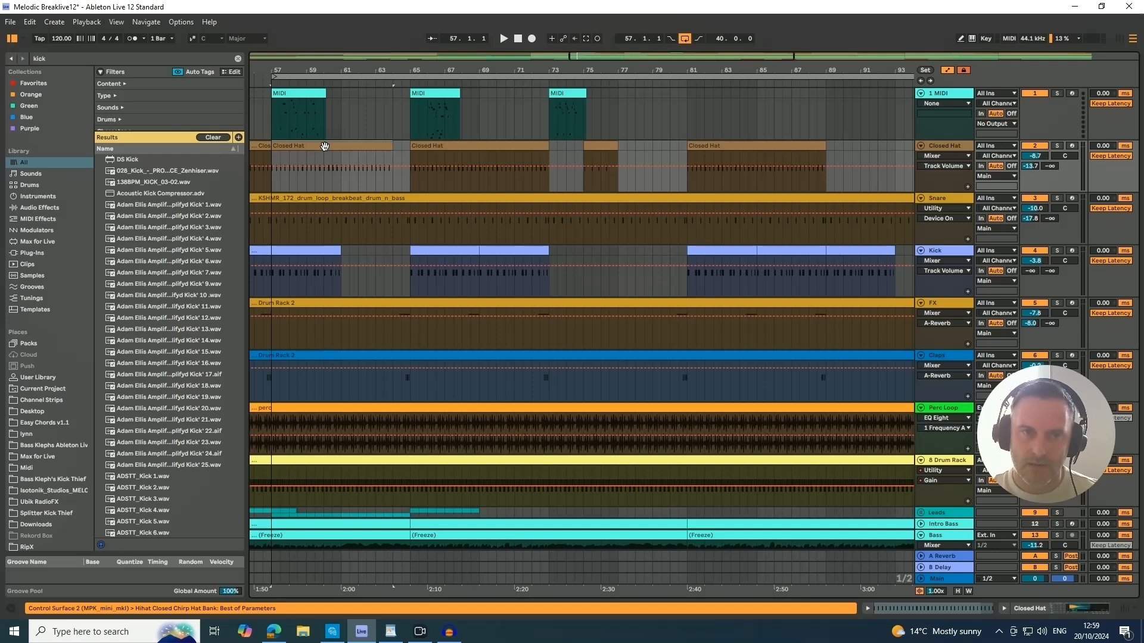
left_click(324, 147)
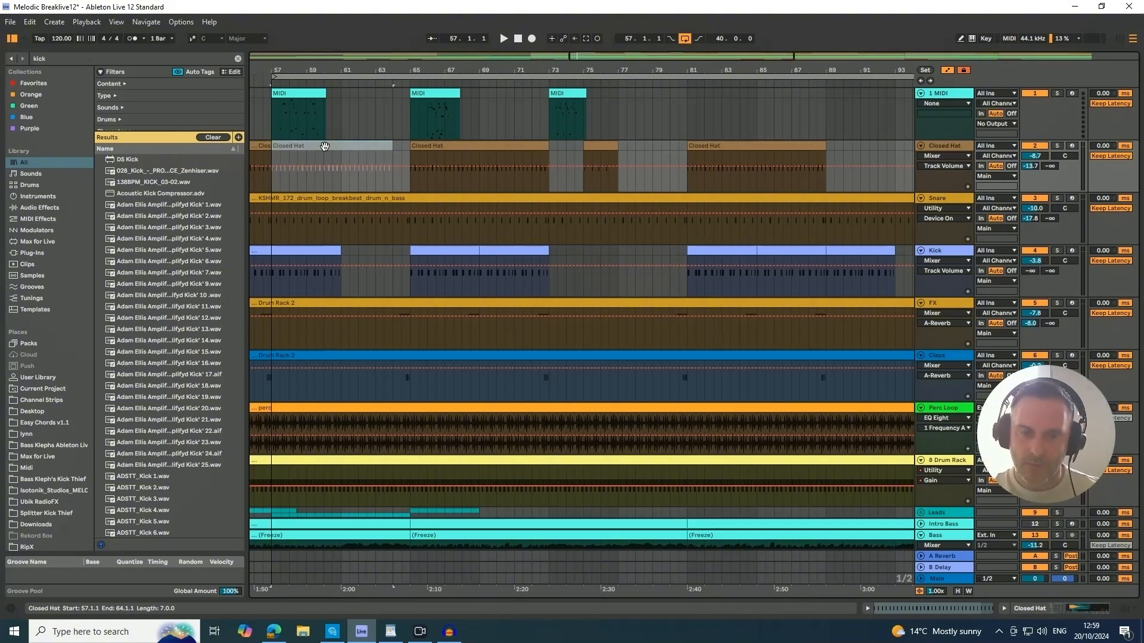
key("0")
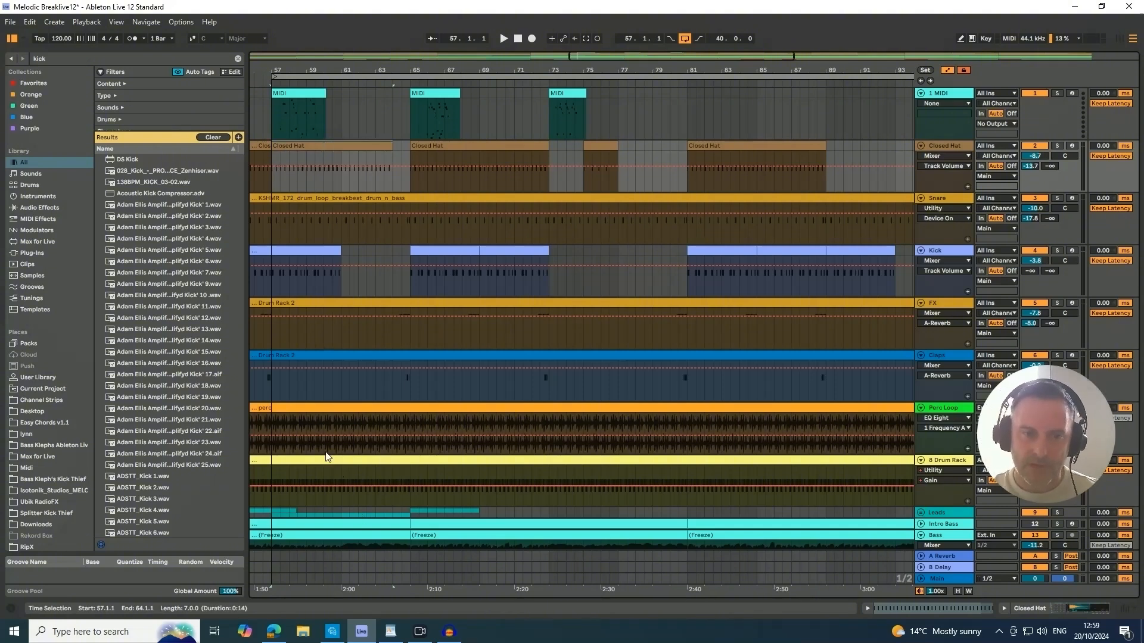
Split out the section of the Perc Loop track's clip from 60.1.1 to 61.3.1.
left_click_drag(322, 419, 348, 409)
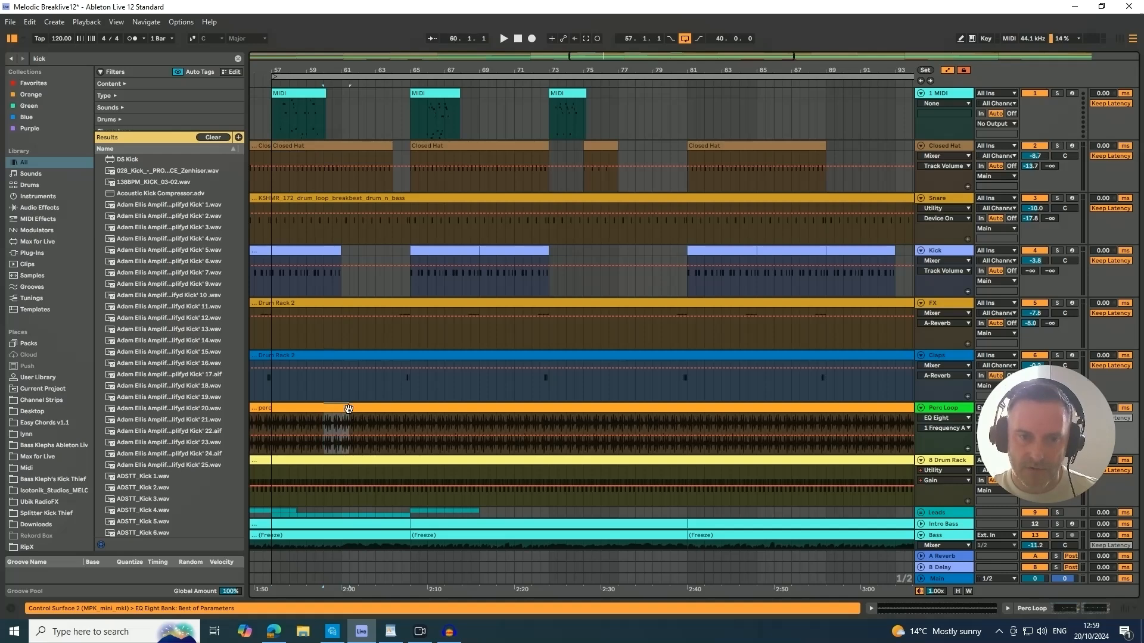
key("ctrl+e")
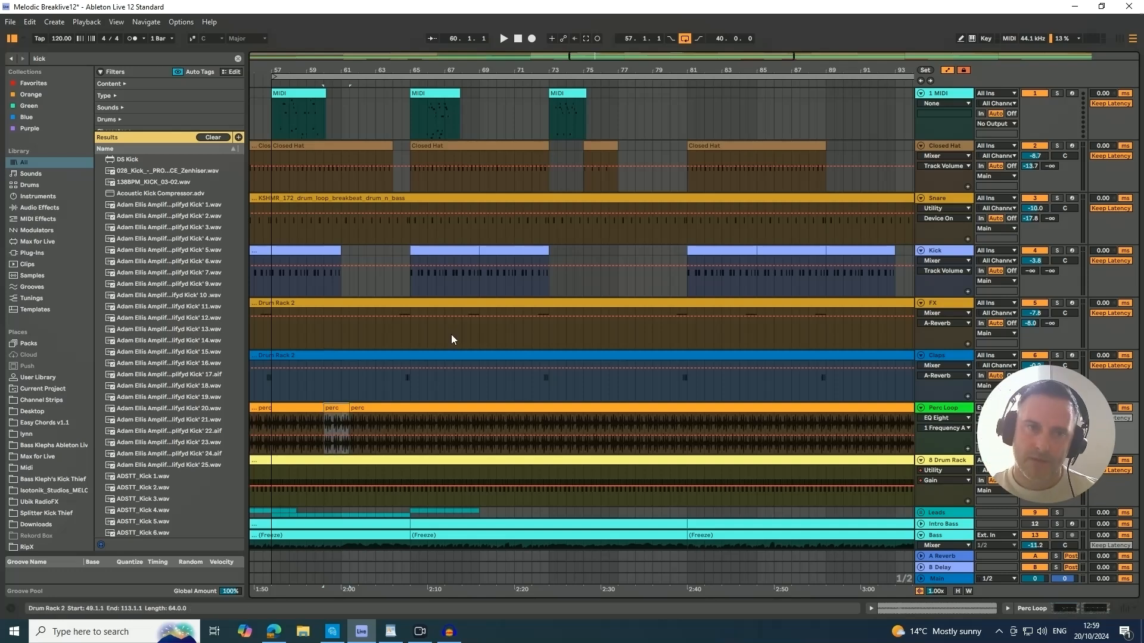
Insert silence from 56.3.1 to 57.1.1 across the arrangement and undo the insertion.
left_click_drag(270, 67, 415, 67)
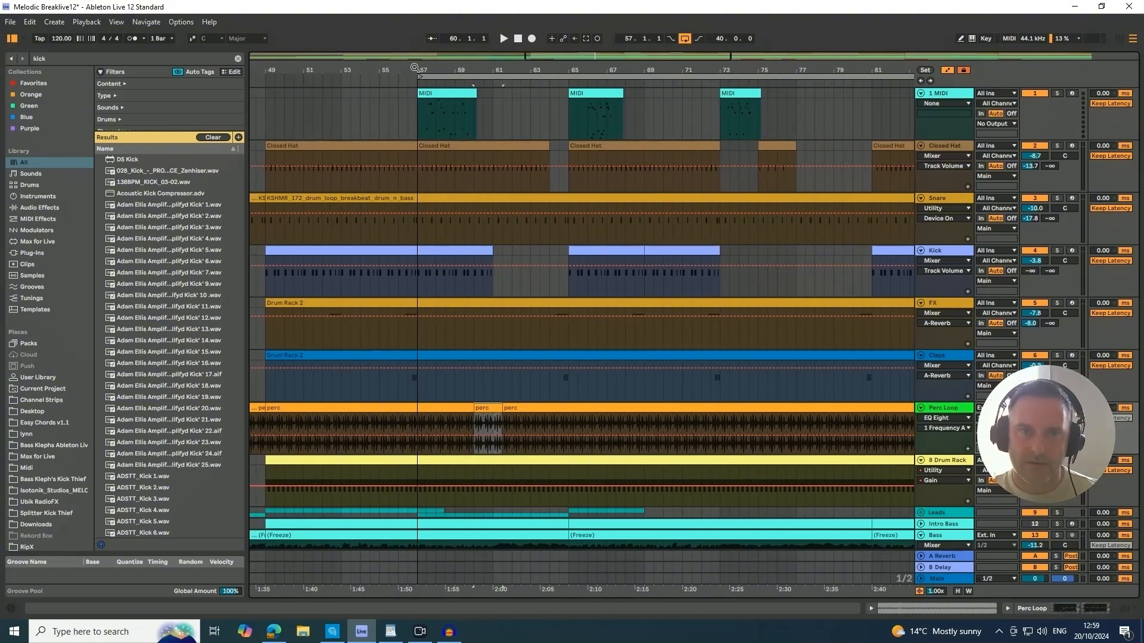
left_click_drag(414, 67, 414, 101)
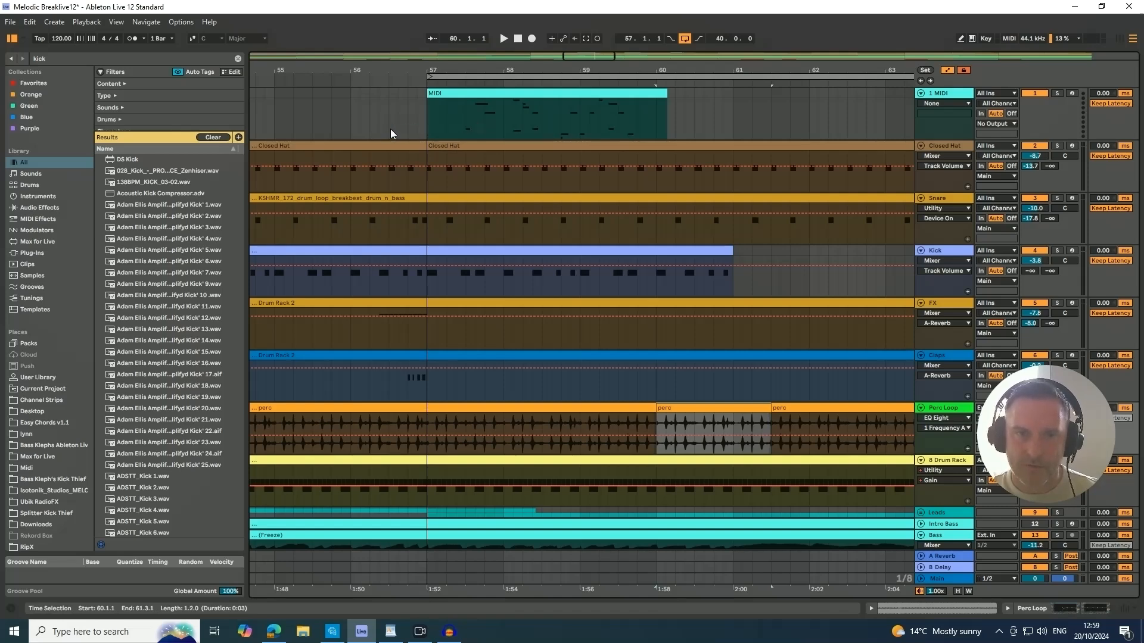
left_click_drag(389, 129, 425, 126)
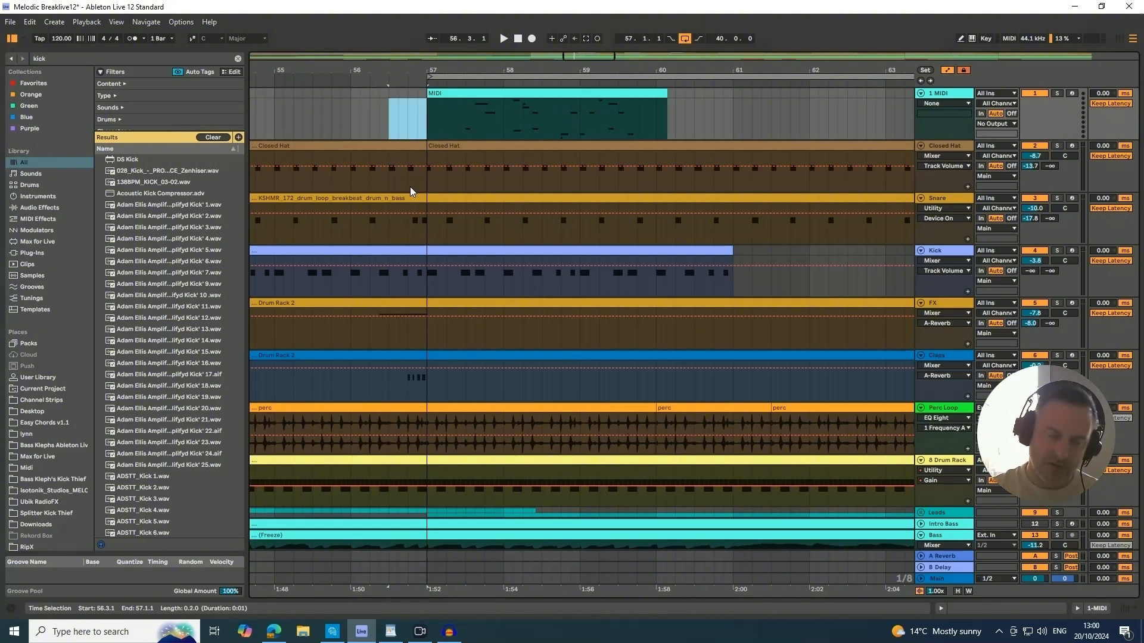
key("ctrl+i")
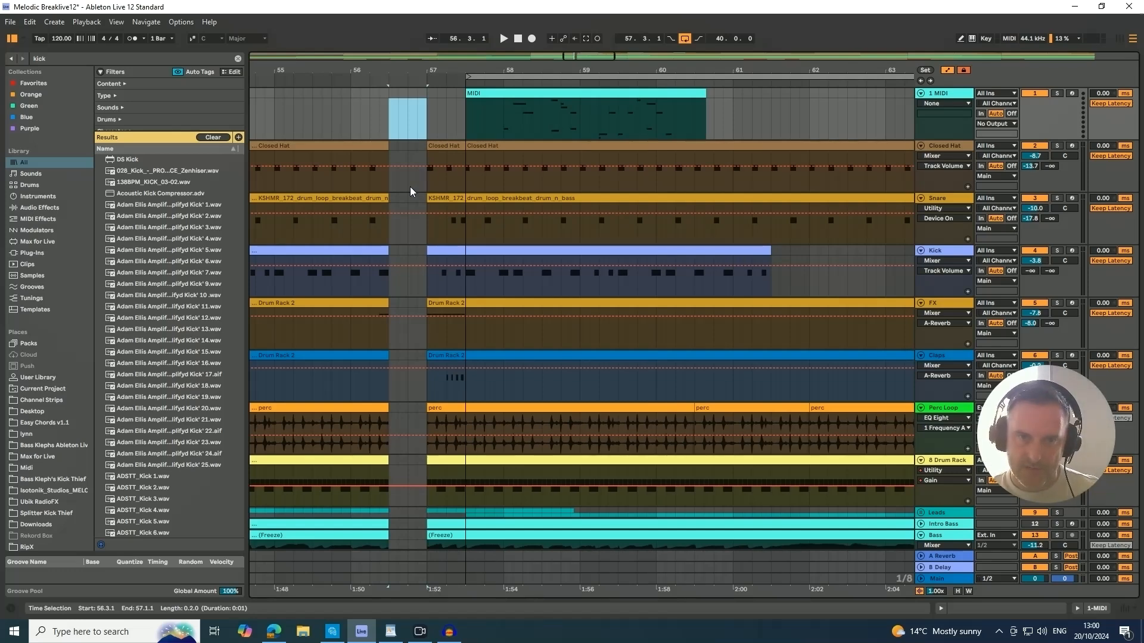
key("ctrl+z")
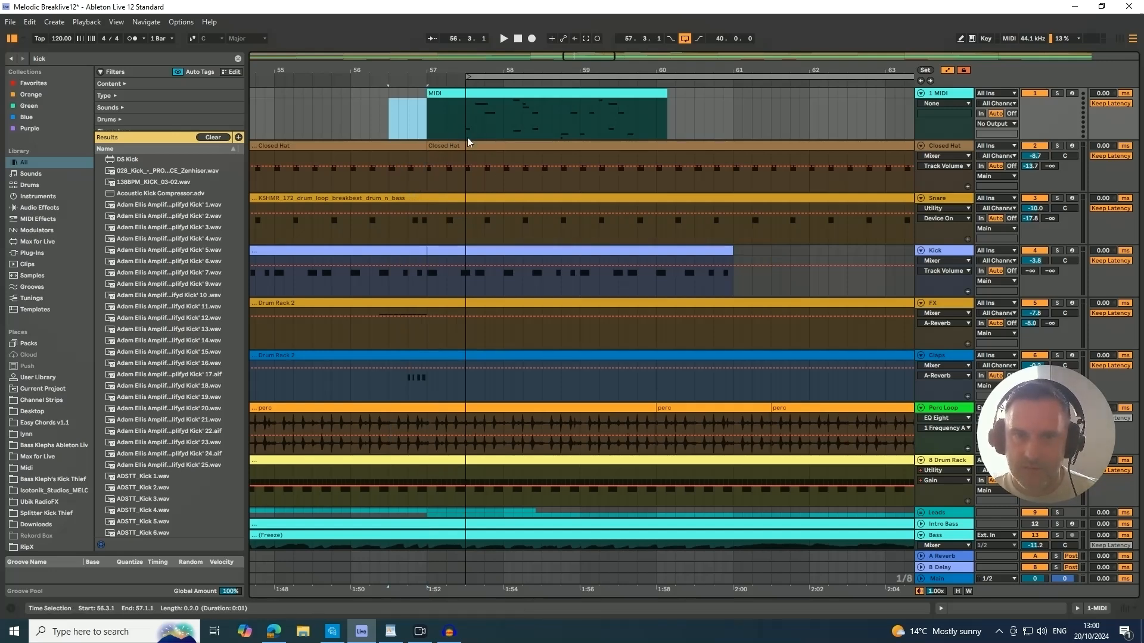
Insert silence from 57.3.1 to 58.1.1 across the arrangement, play over the gap, and undo the insertion.
left_click_drag(466, 137, 504, 137)
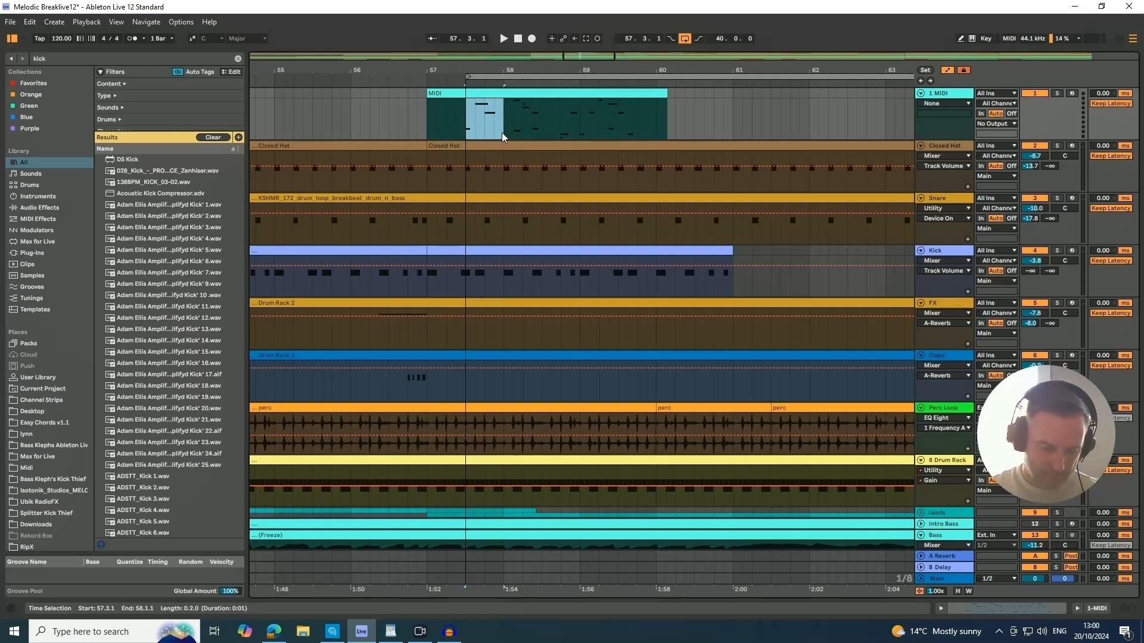
key("ctrl+i")
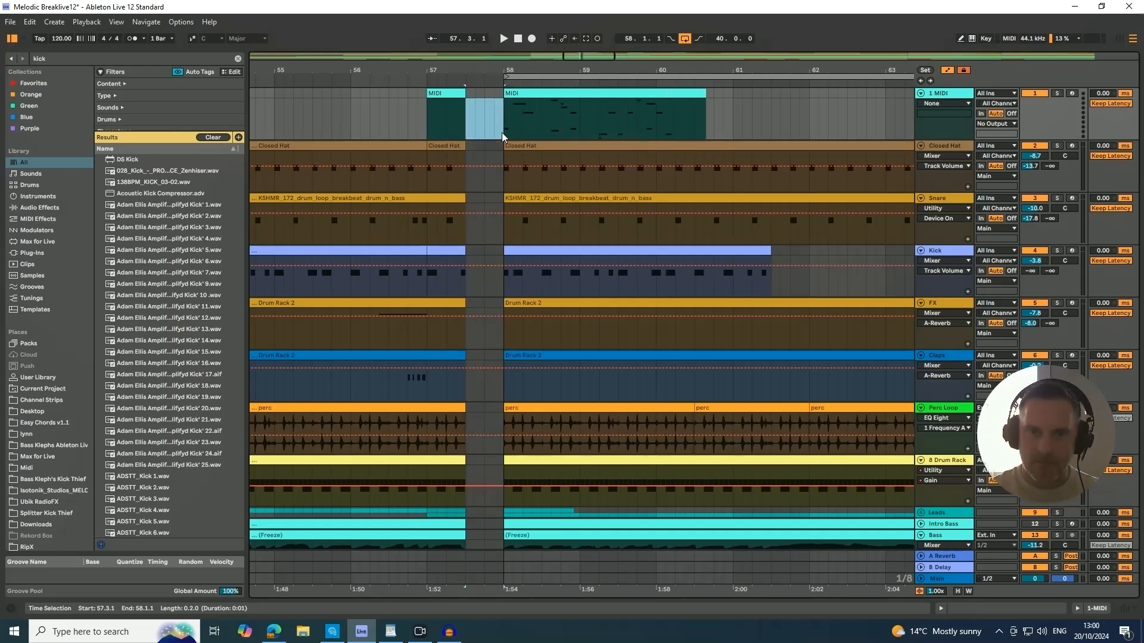
left_click(452, 94)
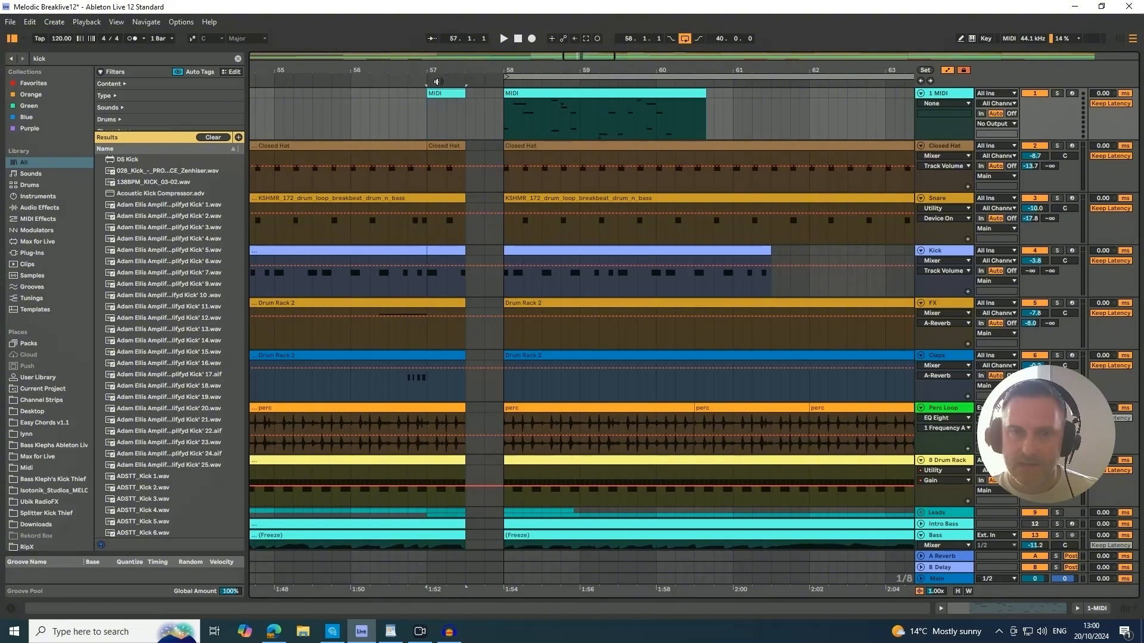
left_click(438, 81)
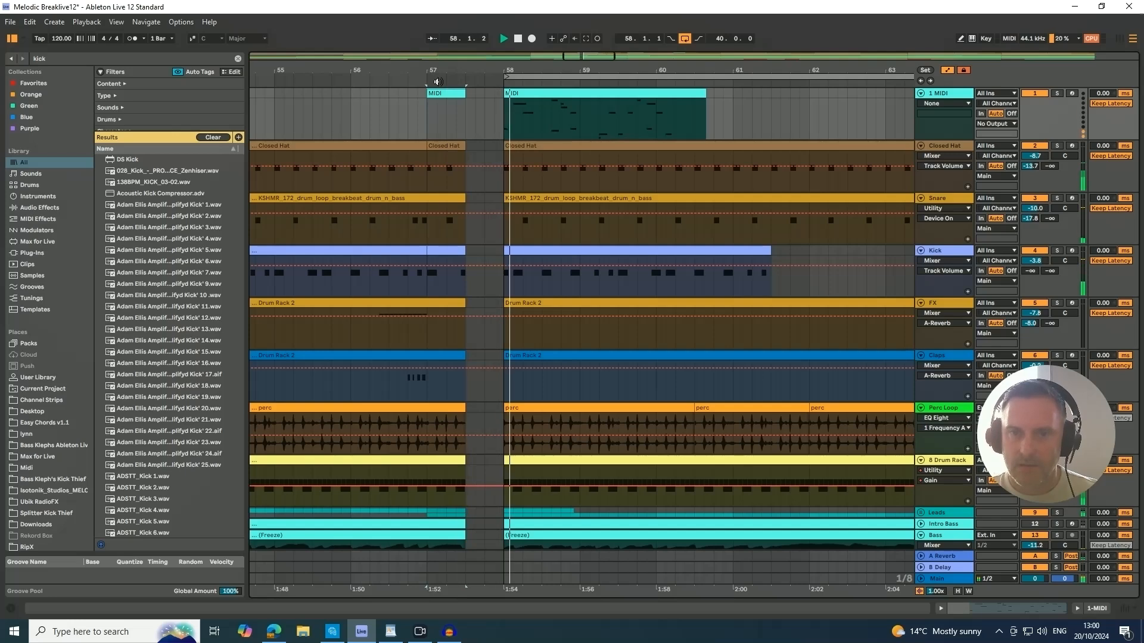
key("space")
key("ctrl+z")
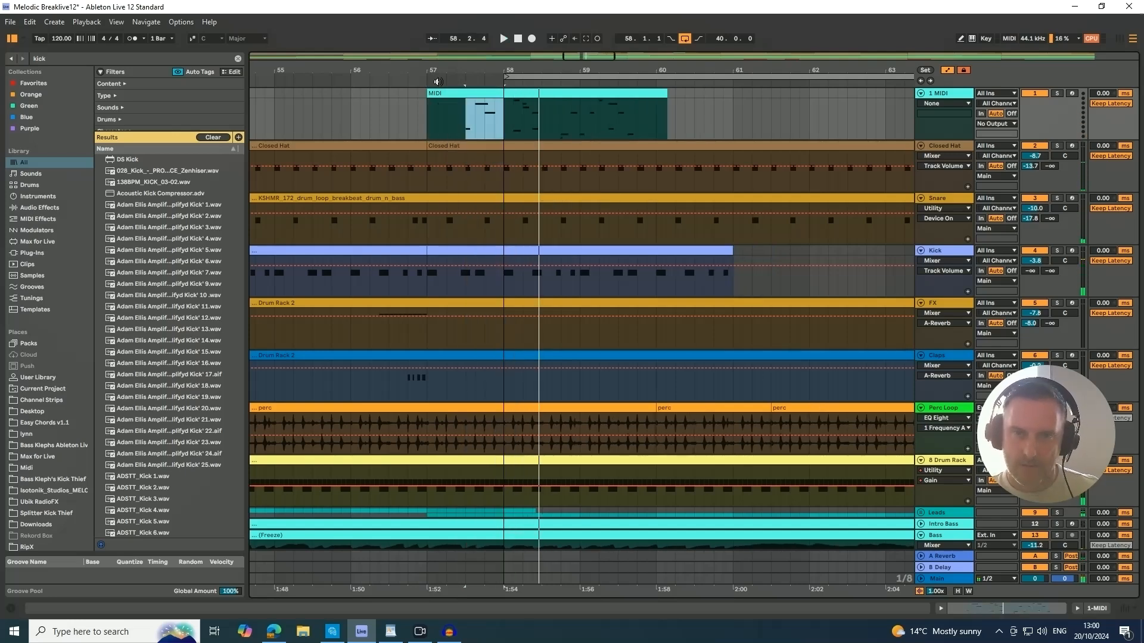
key("ctrl+z")
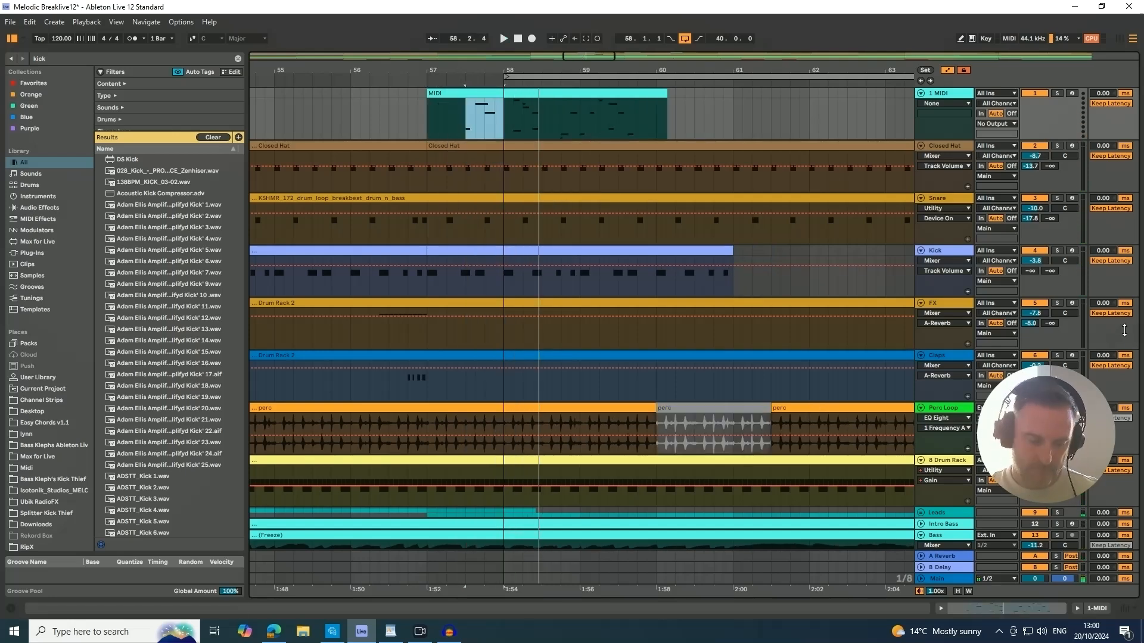
Deactivate the section from 57.3.1 to 58.1.1 on the 1 MIDI track and reactivate the perc clip at bar 60.
key("0")
left_click(725, 409)
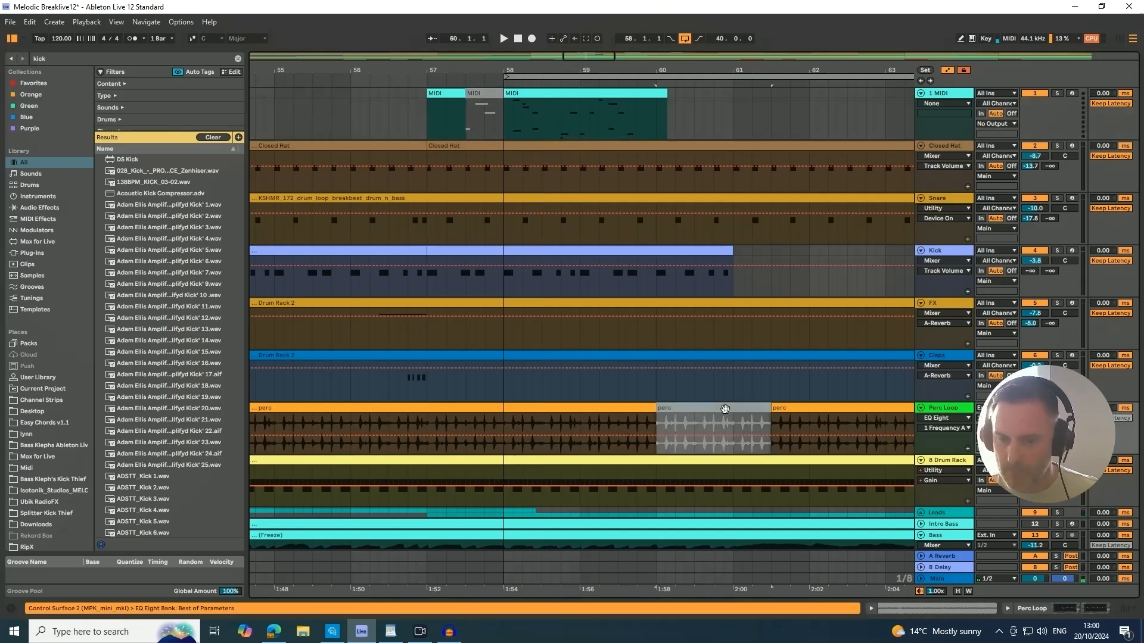
key("0")
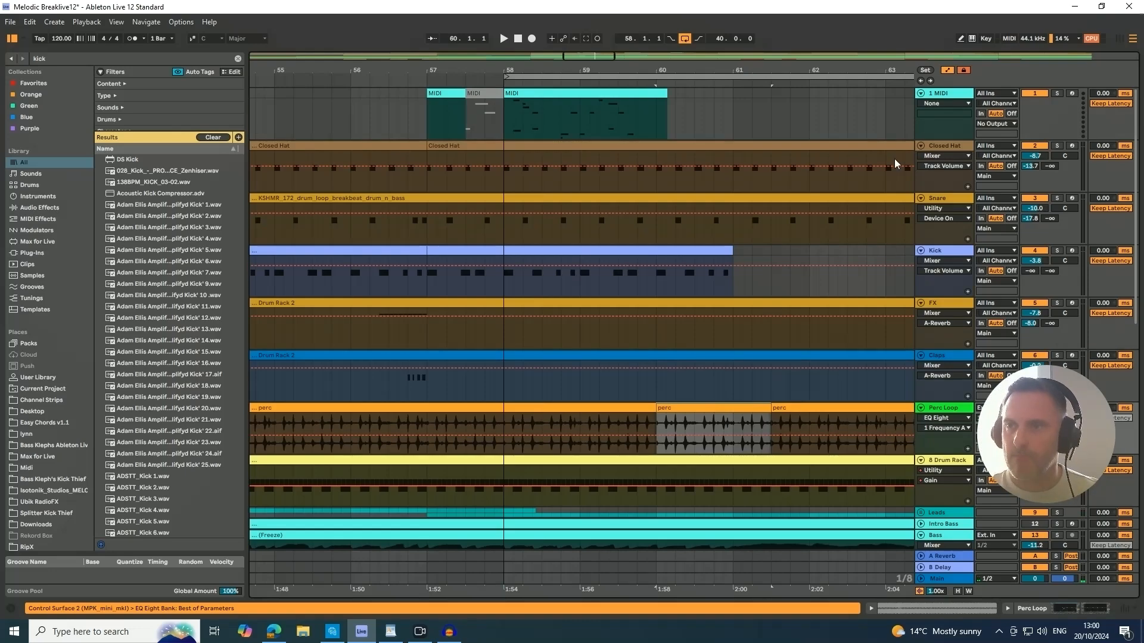
Set the arrangement loop to the 8-bar Closed Hat clip at bar 65.
left_click_drag(568, 70, 372, 13)
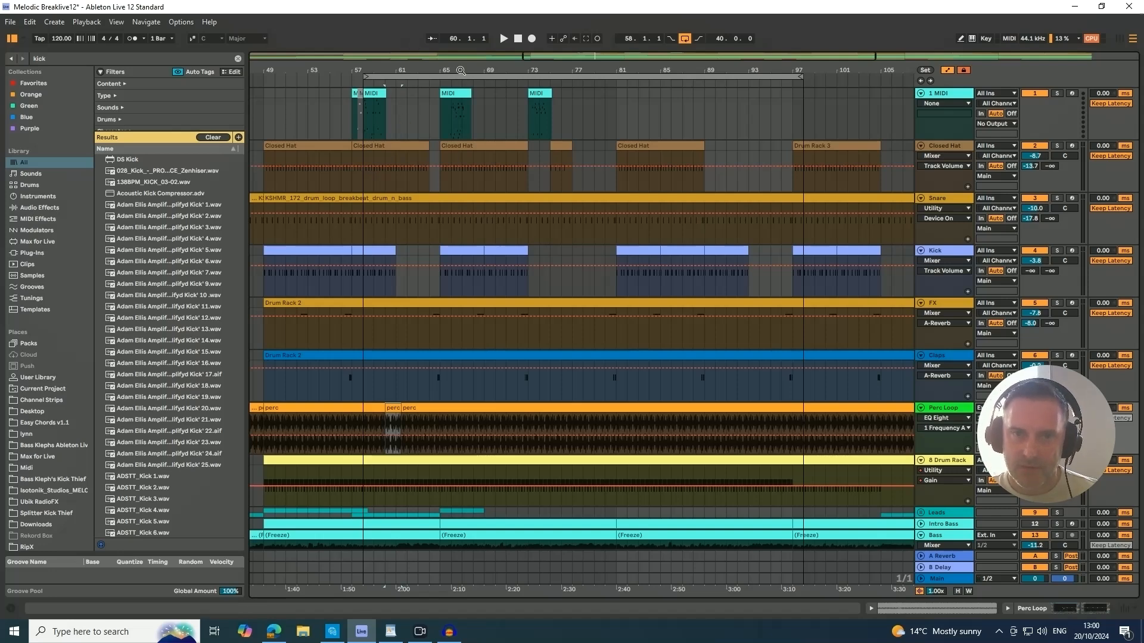
left_click_drag(461, 70, 462, 90)
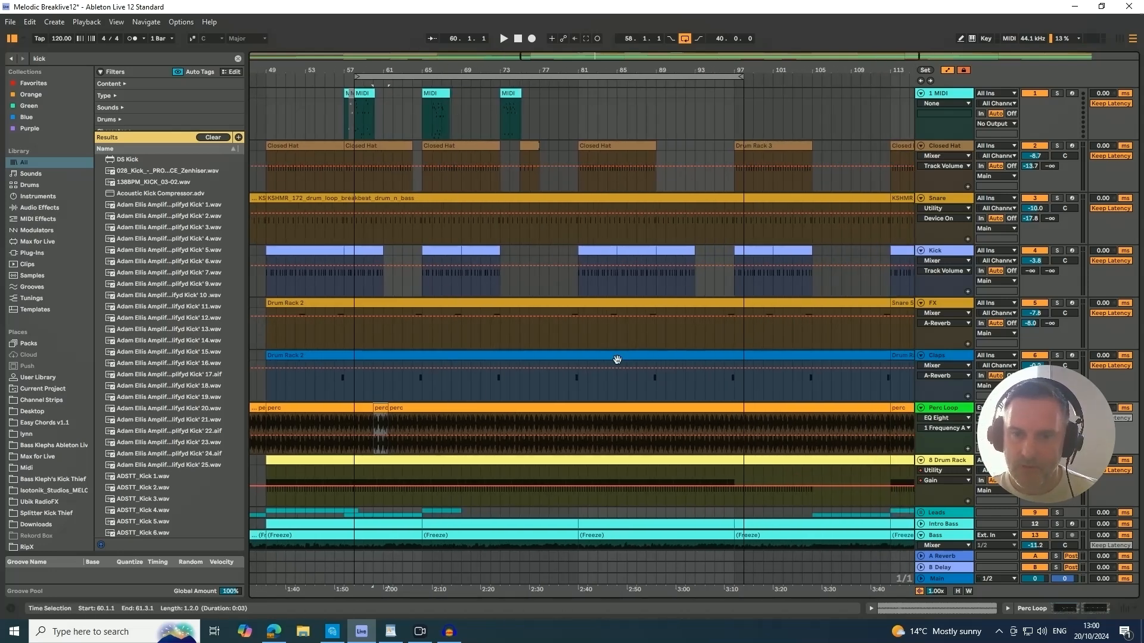
left_click(450, 148)
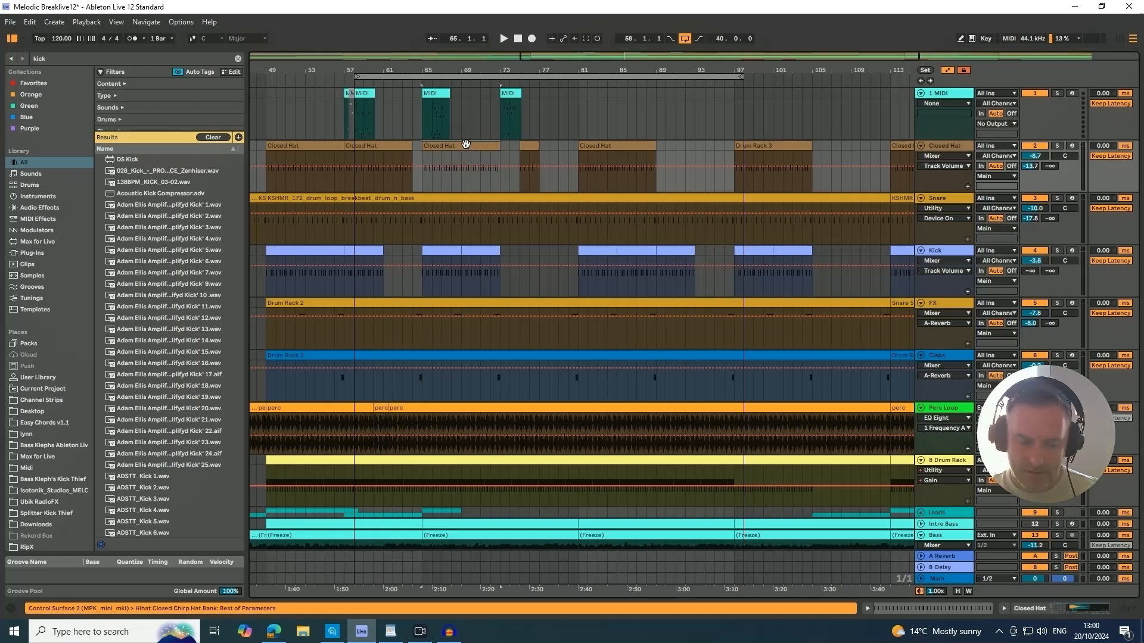
key("ctrl+l")
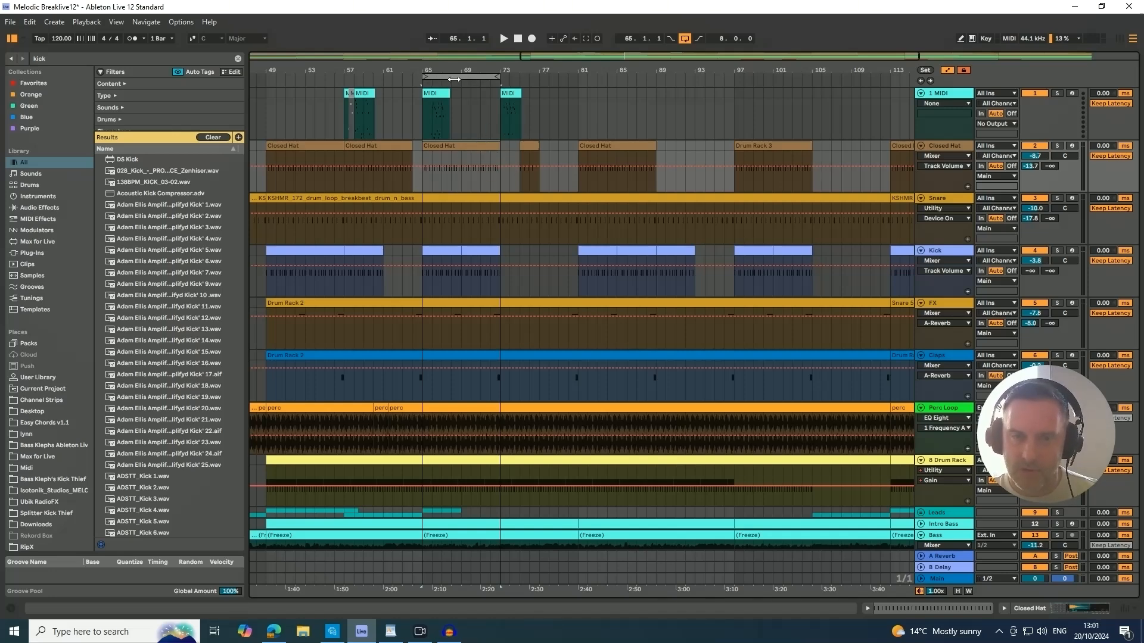
left_click(447, 168)
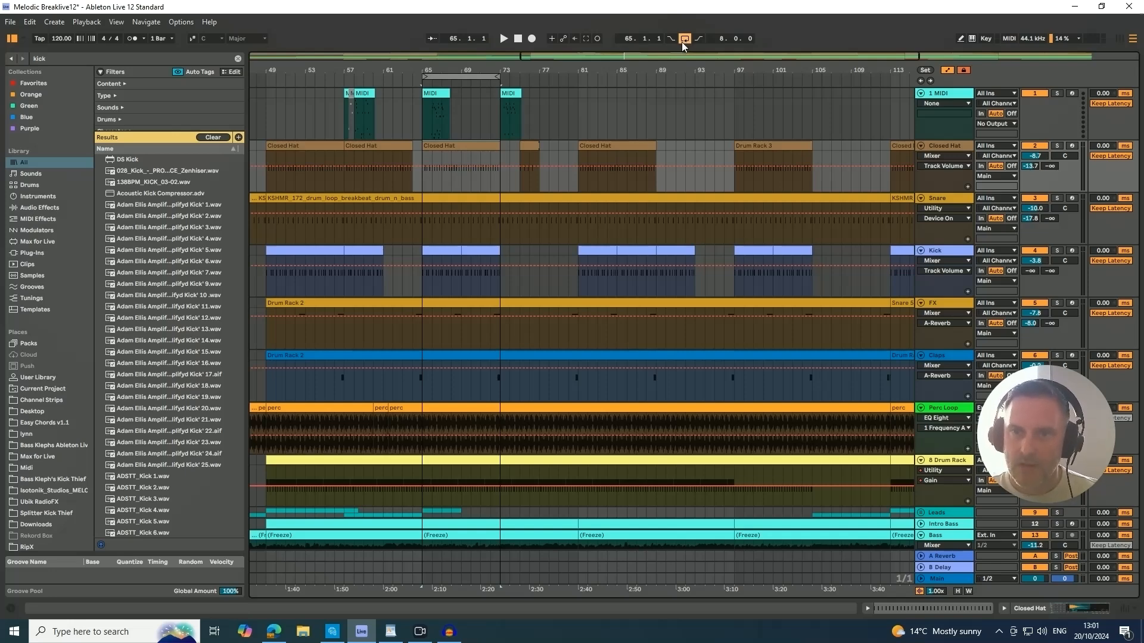
Loop the range from bar 76 to bar 97 on the 1 MIDI track and extend the loop start back to bar 65.
left_click_drag(734, 105, 530, 102)
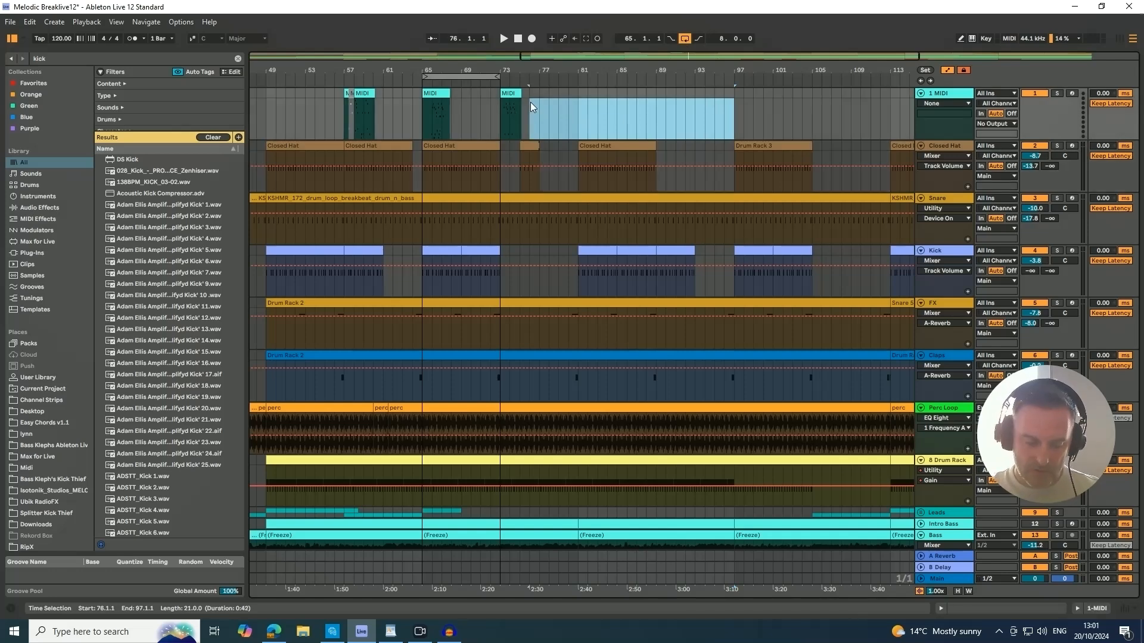
key("ctrl+l")
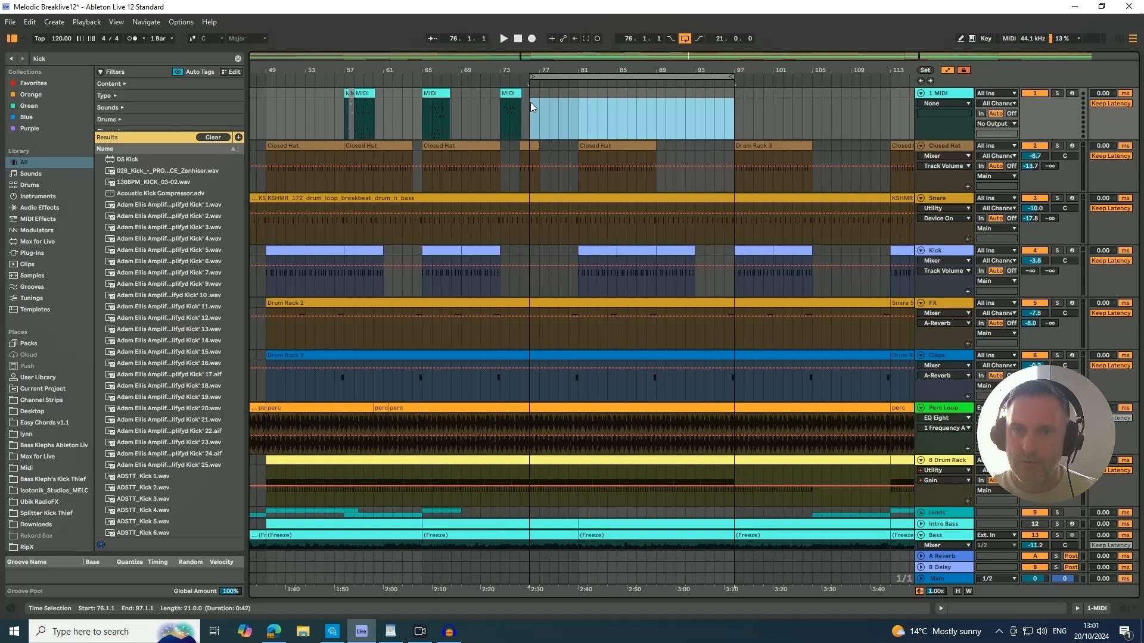
left_click_drag(620, 64, 518, 70)
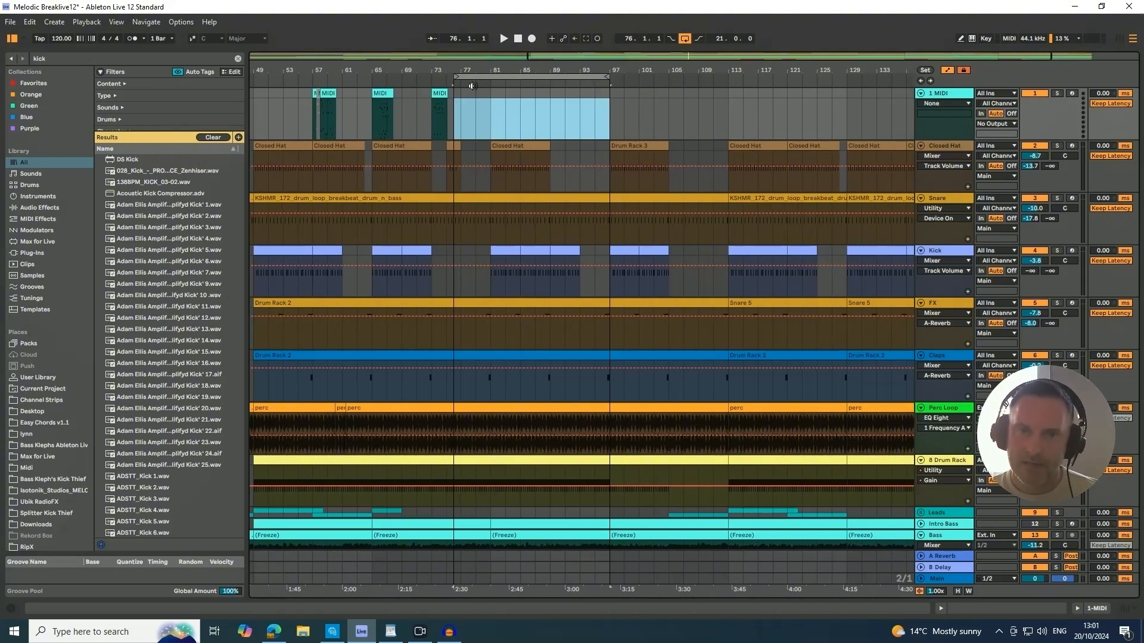
left_click_drag(455, 78, 414, 78)
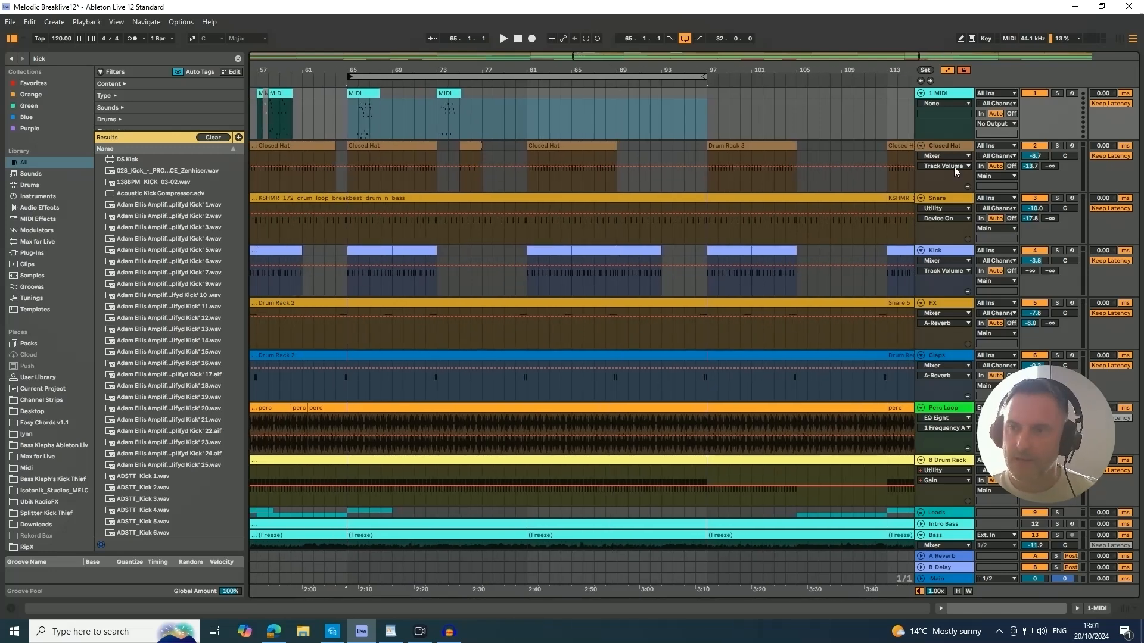
Hide the automation in the arrangement and show it again.
key("a")
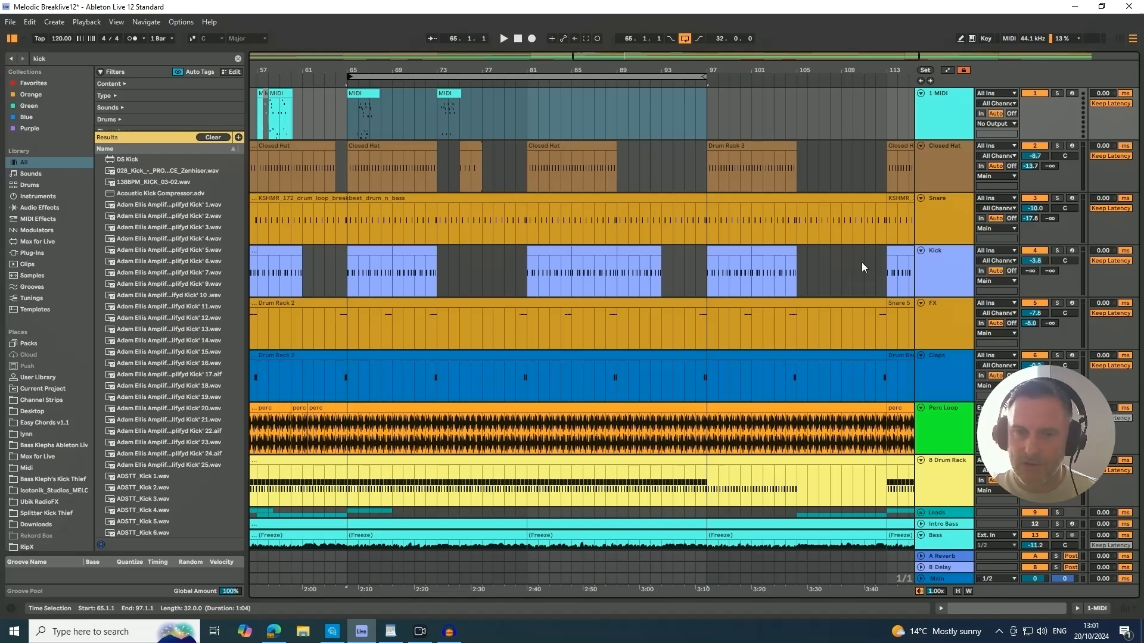
key("a")
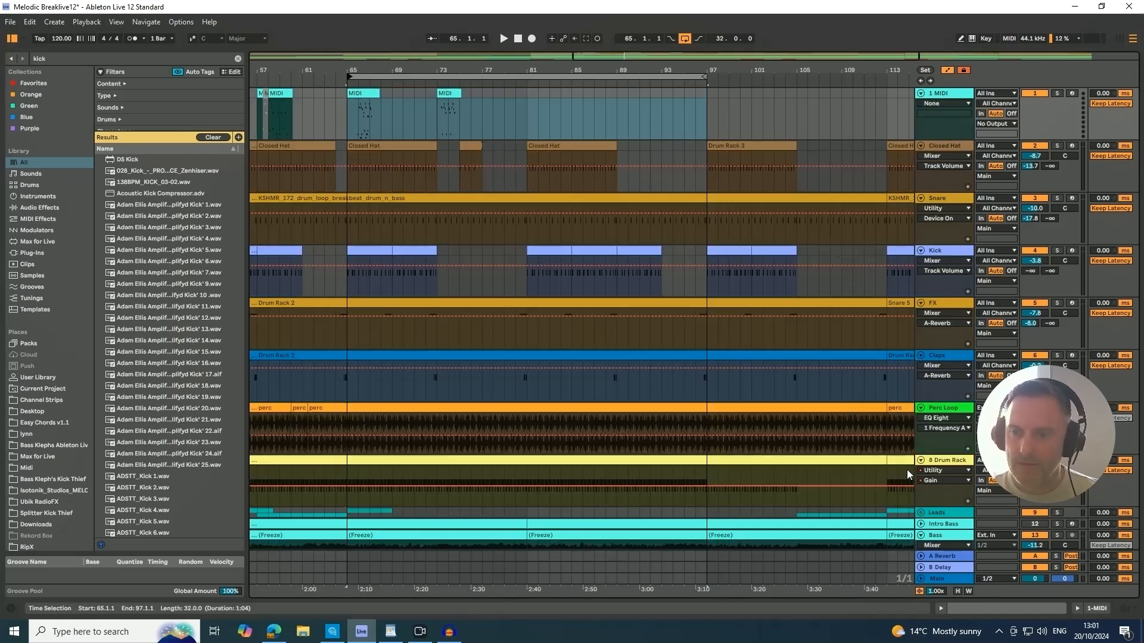
Check the automation device choices of the Perc Loop track and look through the automation lanes of the other tracks.
left_click(930, 418)
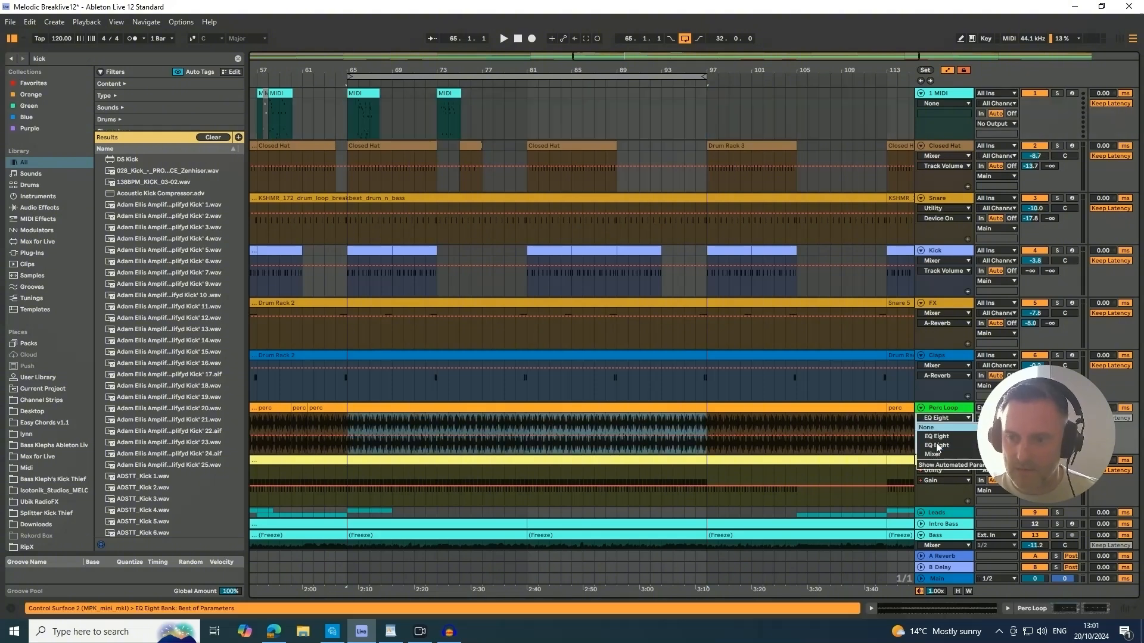
left_click(938, 363)
left_click(940, 497)
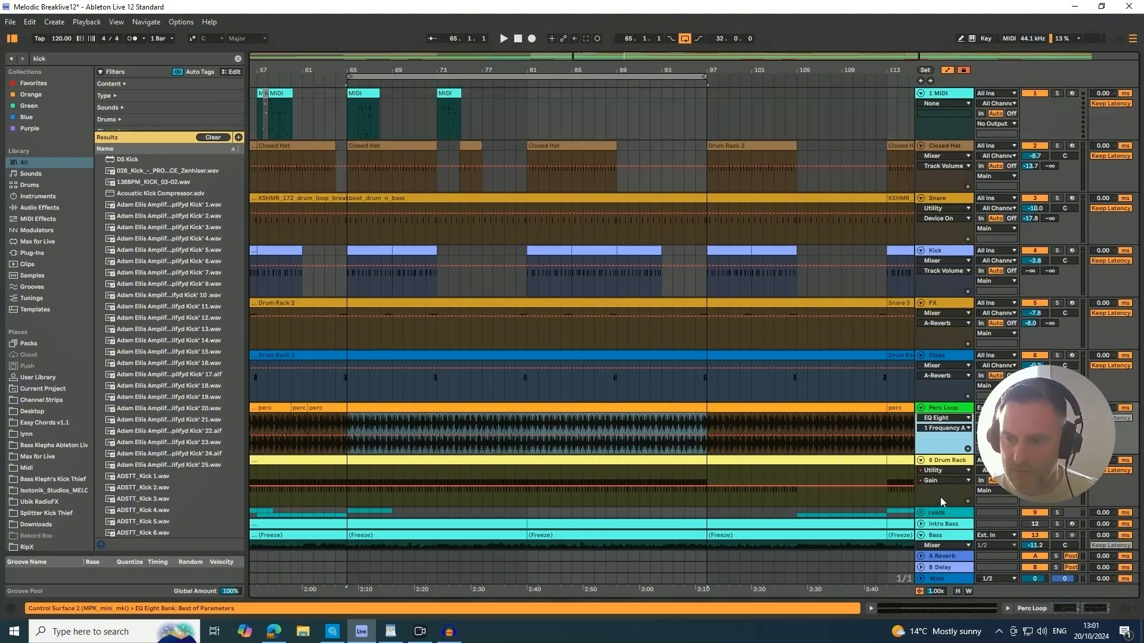
scroll(941, 494, "down", 3)
scroll(942, 488, "down", 10)
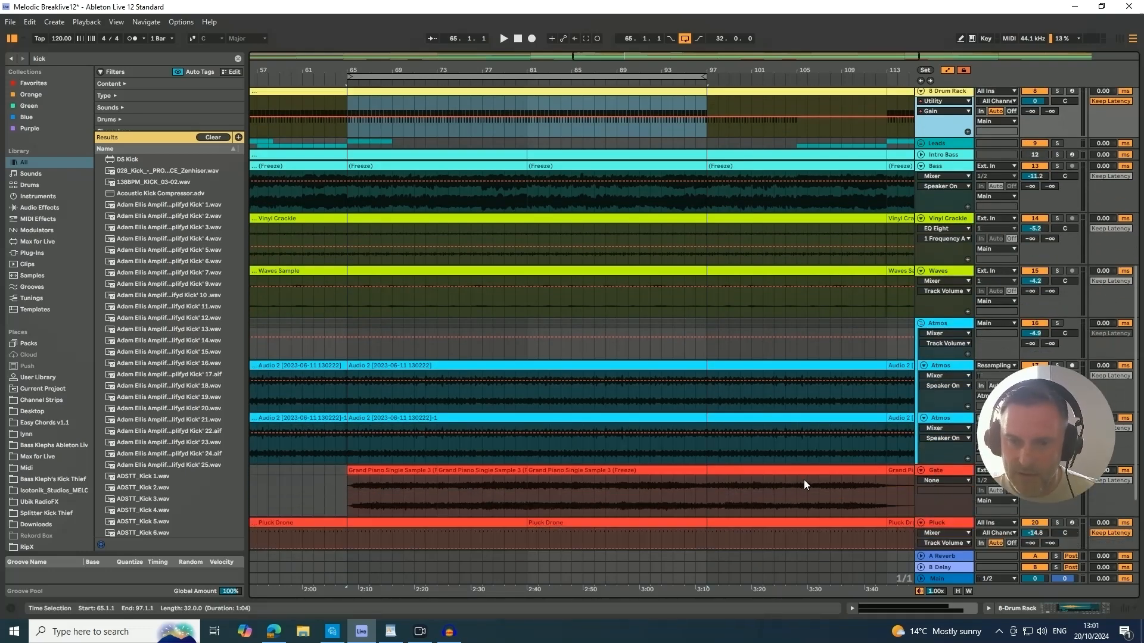
scroll(803, 480, "up", 8)
scroll(804, 481, "up", 4)
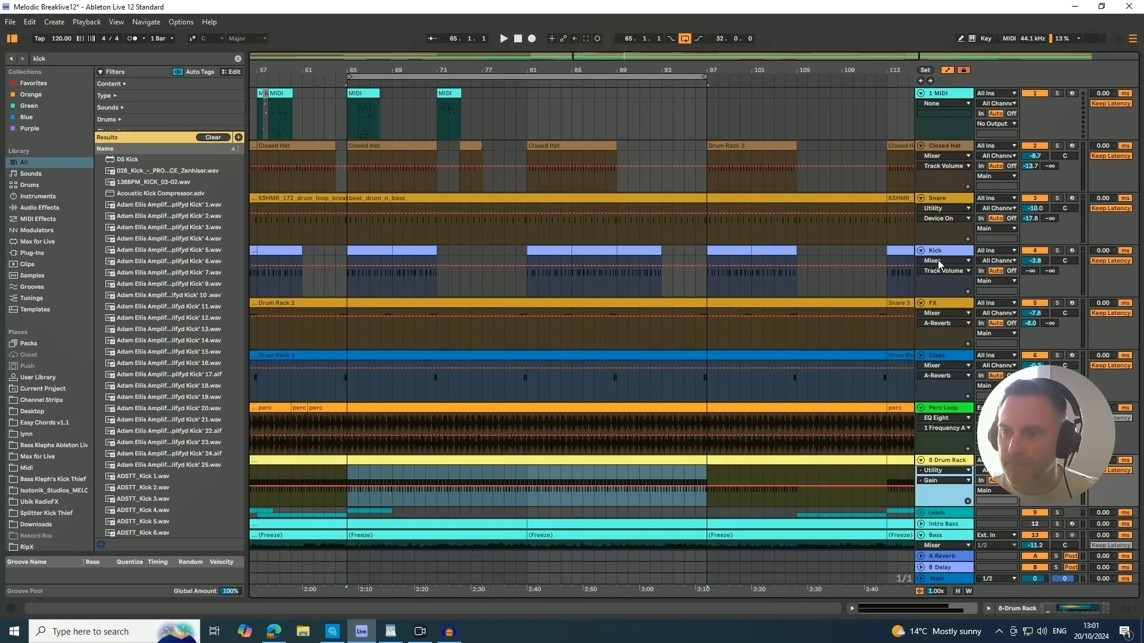
Turn off the computer MIDI keyboard and toggle the arrangement's automation display several times, leaving it hidden.
key("a")
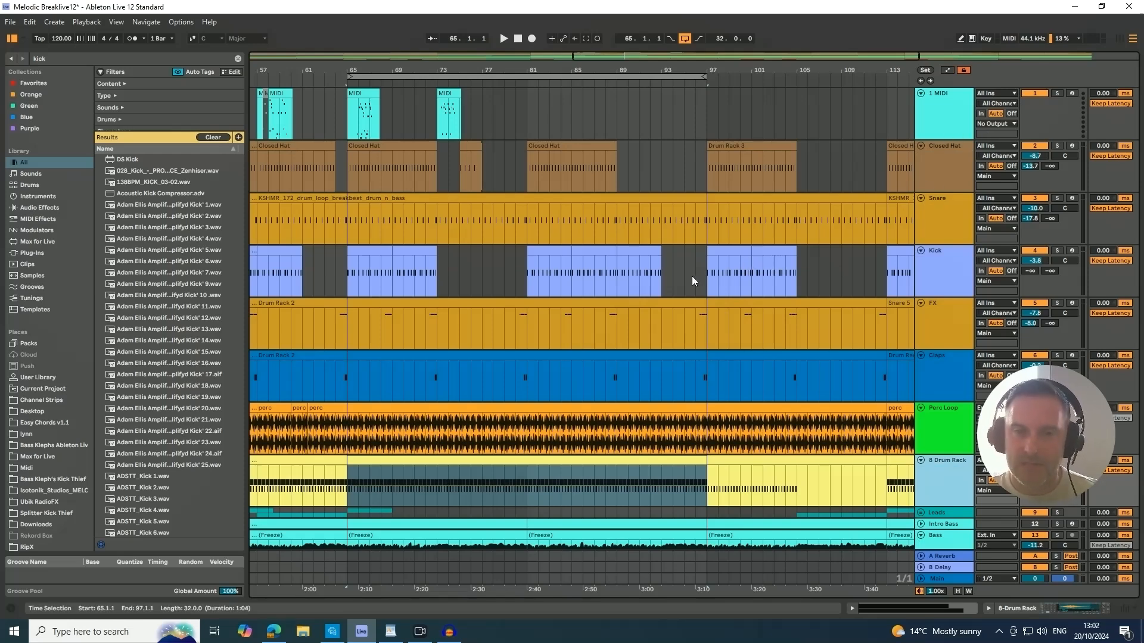
left_click(972, 39)
key("a")
key("a")
key("a")
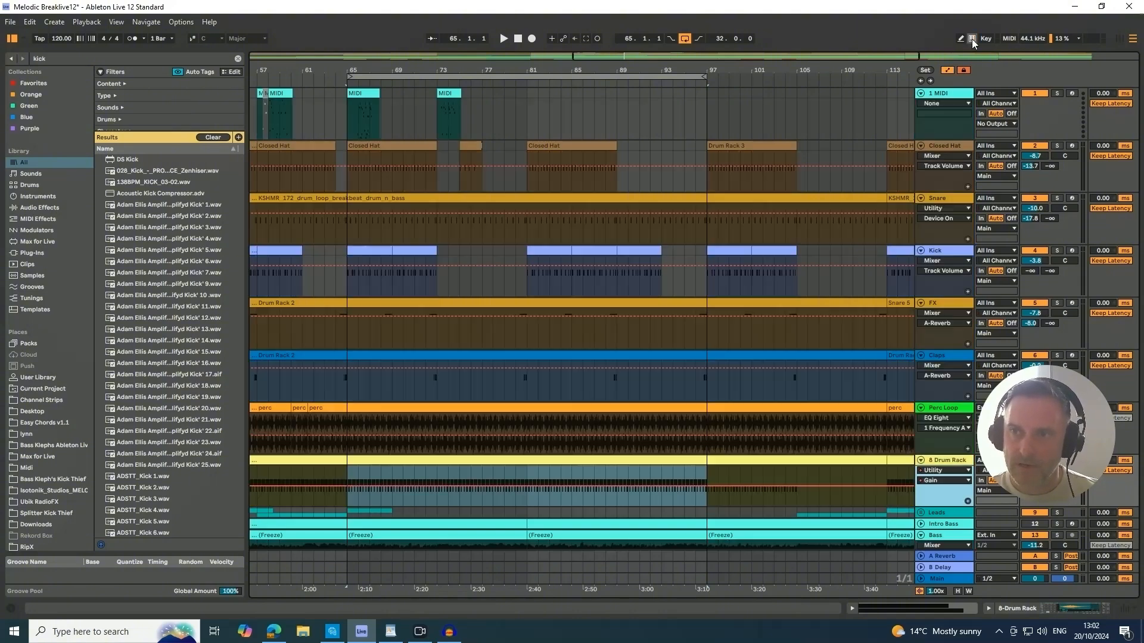
key("a")
key("a")
key("a")
key("a")
key("a")
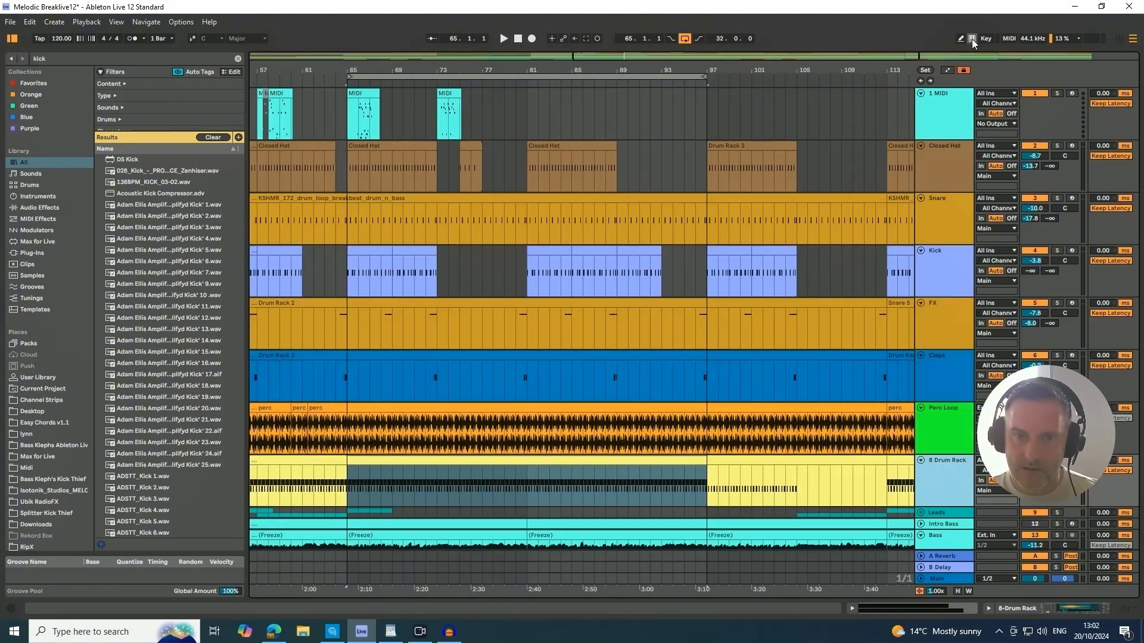
key("a")
key("a")
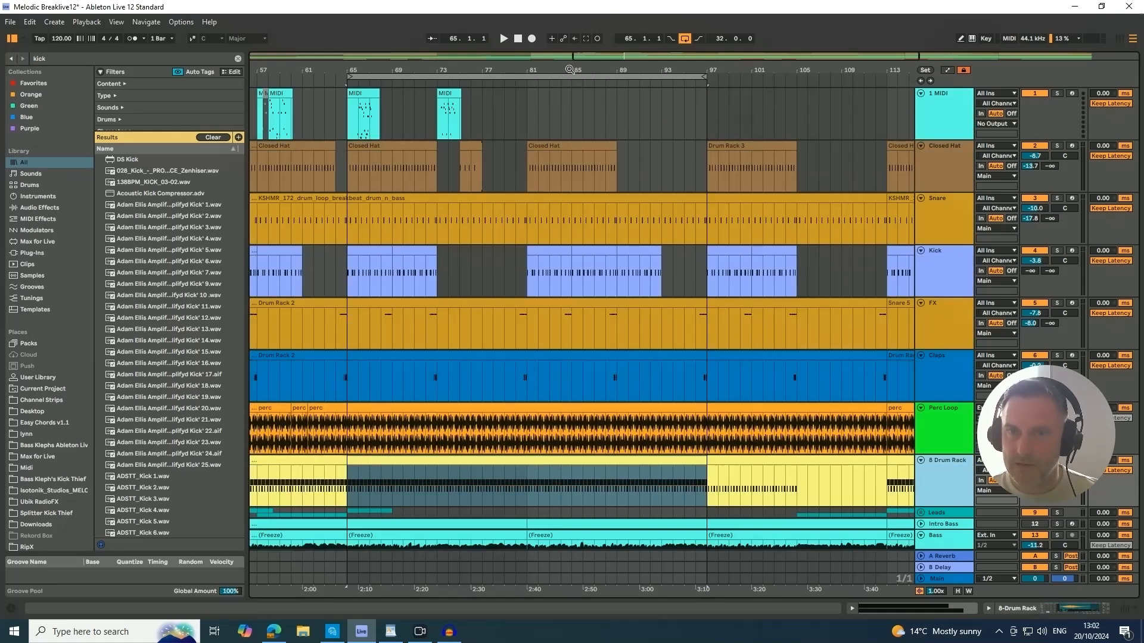
Switch back and forth between Session View and Arrangement View several times, ending in Arrangement View.
left_click_drag(569, 69, 556, 69)
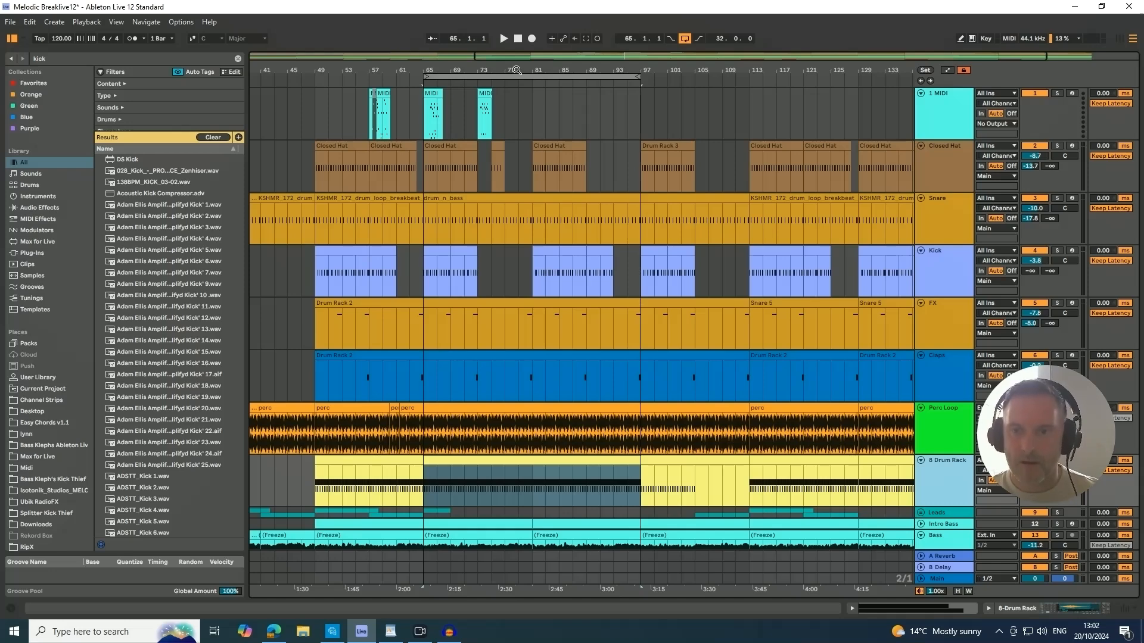
left_click_drag(517, 70, 588, 70)
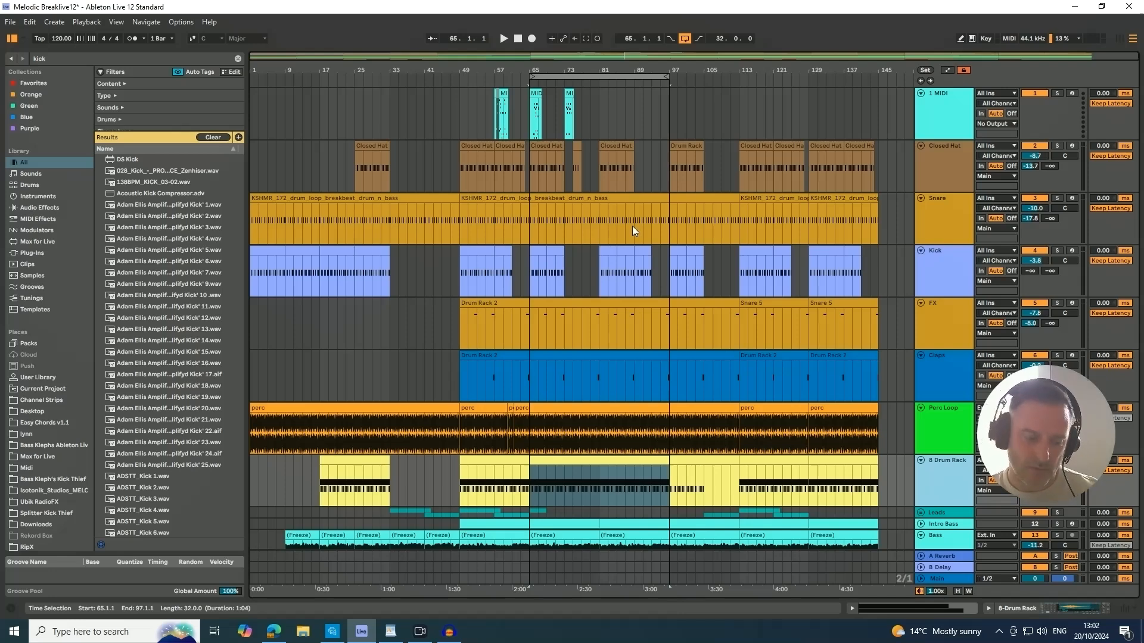
key("Tab")
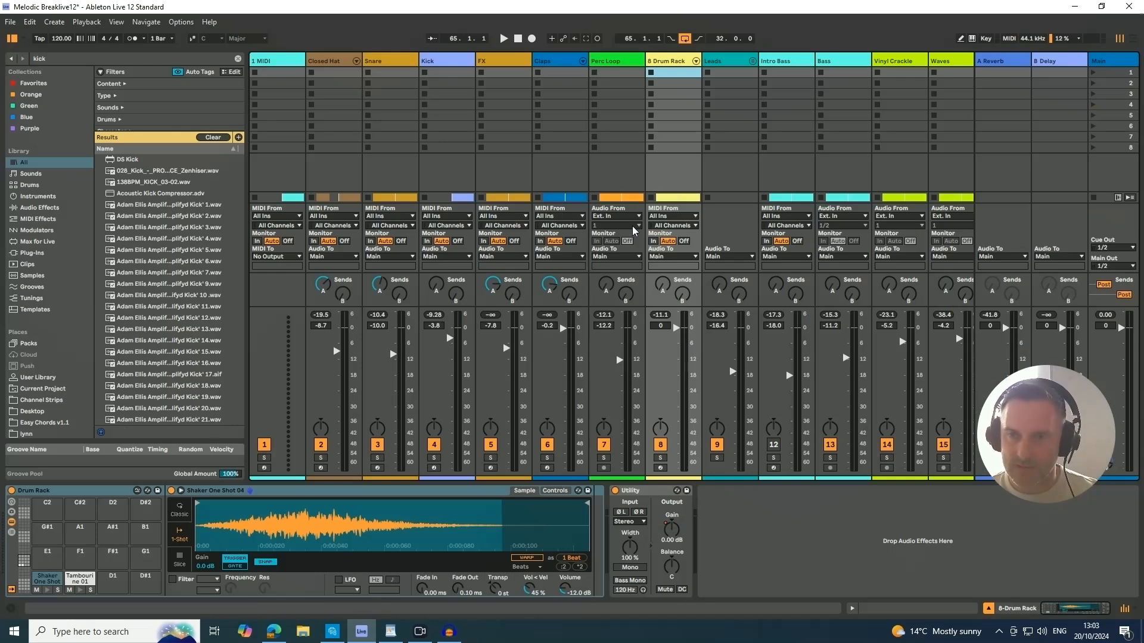
key("Tab")
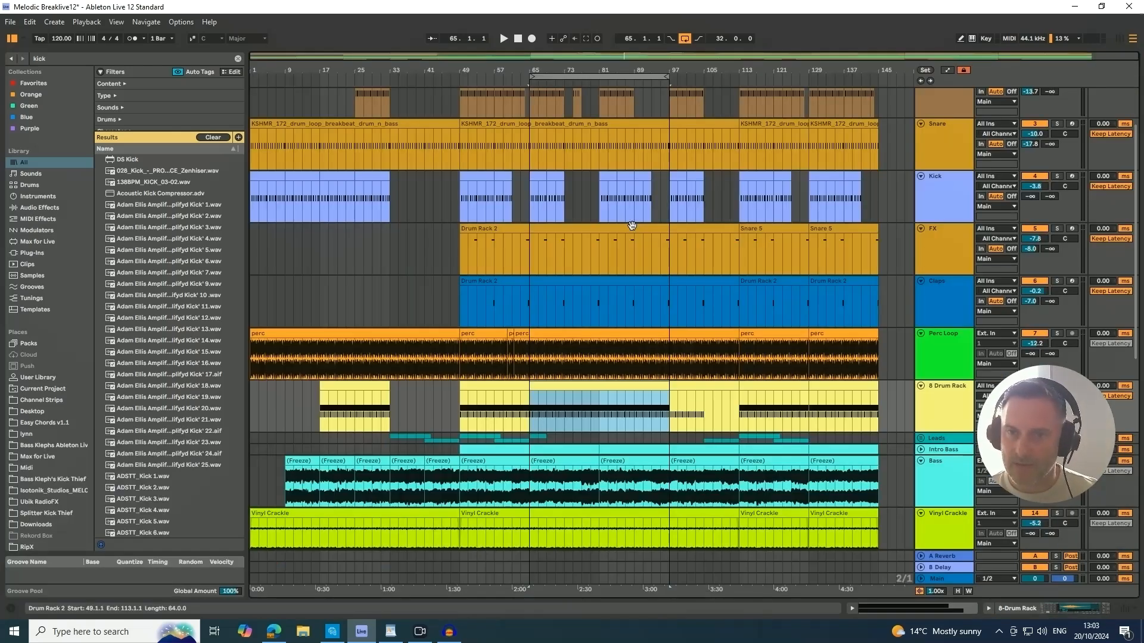
key("Tab")
key("Tab")
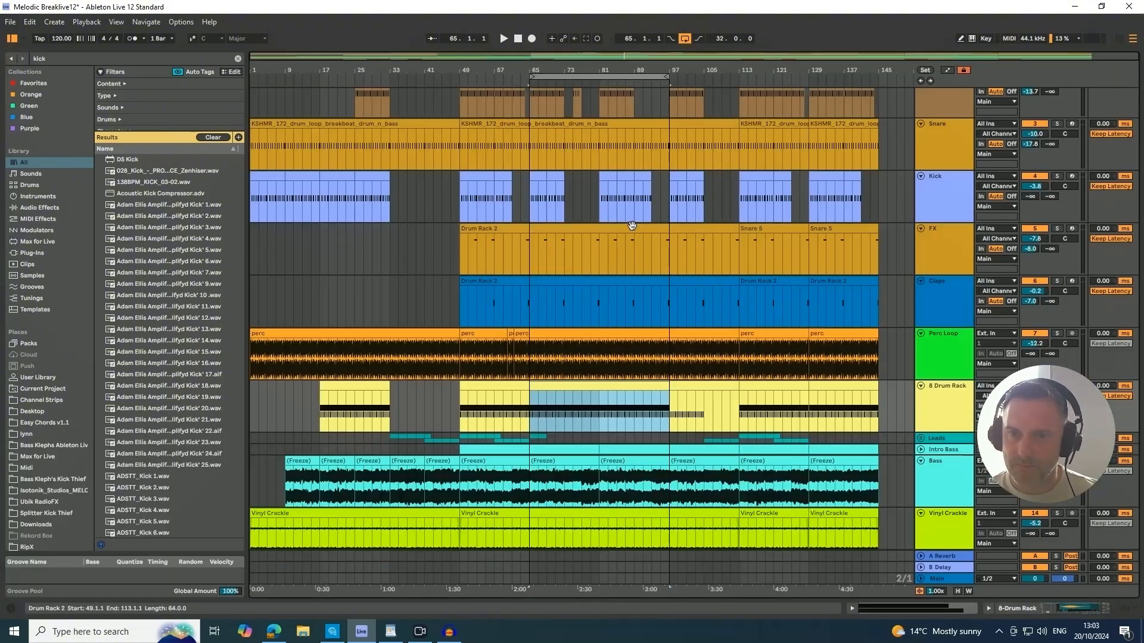
key("Tab")
key("Tab")
key("Tab")
key("Tab")
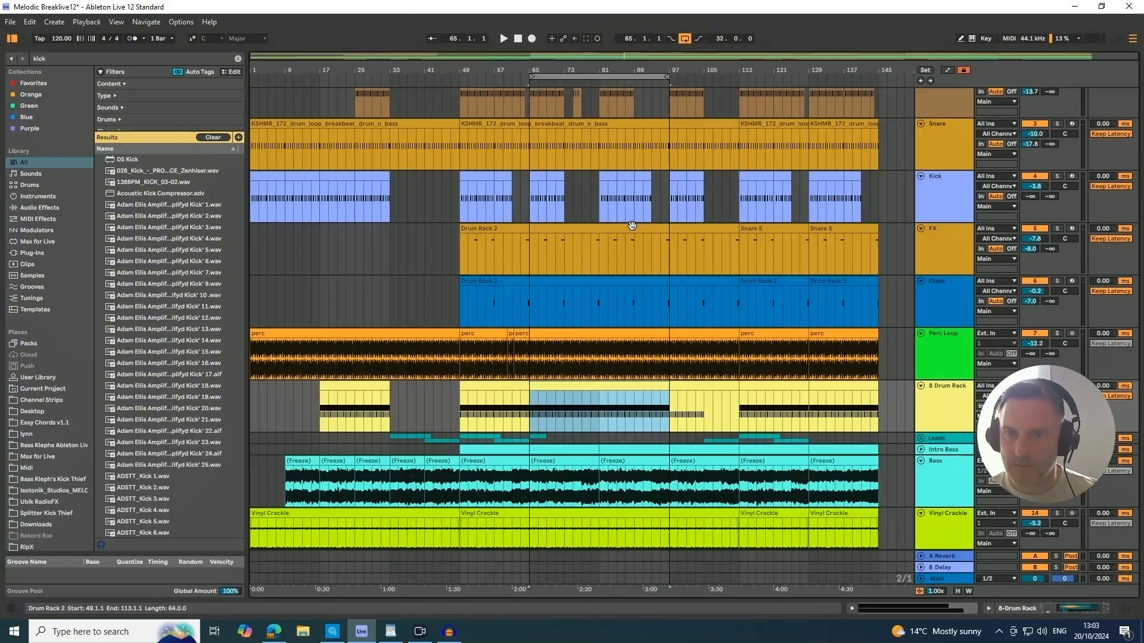
key("Tab")
key("Tab")
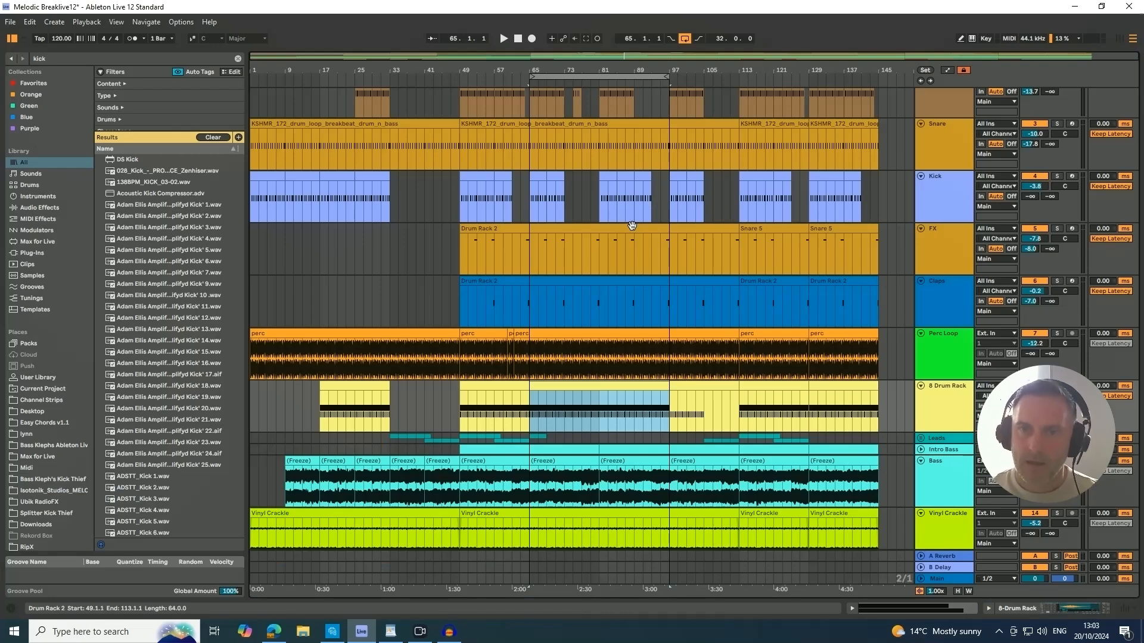
Play the looped section from bar 65 and look over the arrangement's tracks during playback.
left_click_drag(613, 71, 545, 72)
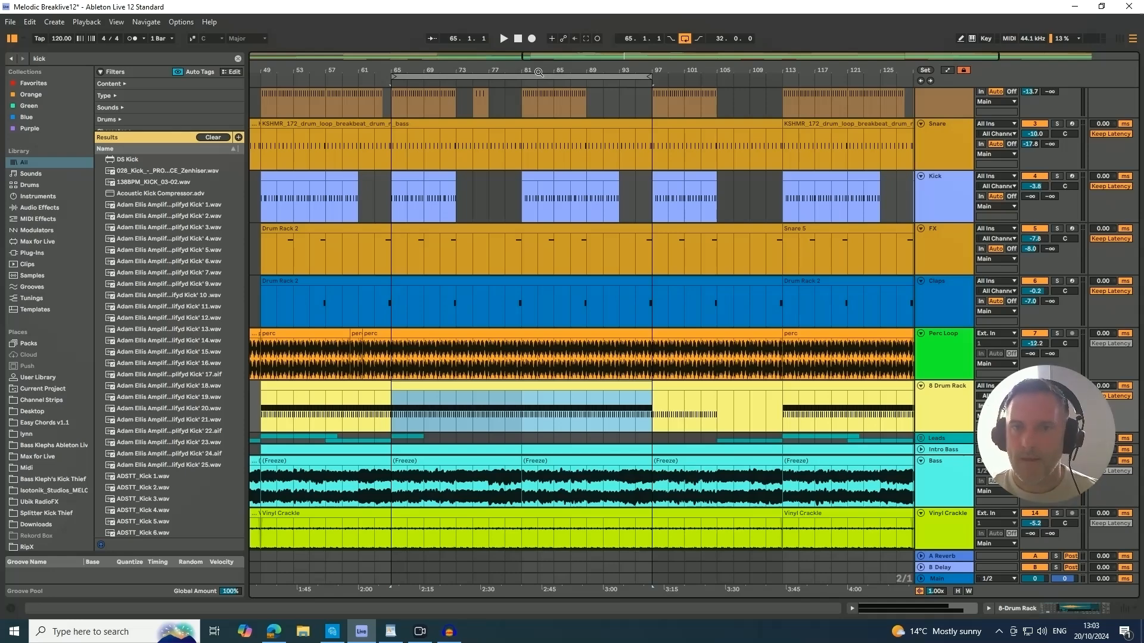
mouse_move(512, 72)
left_mouse_down()
mouse_move(512, 92)
mouse_move(526, 89)
left_mouse_up()
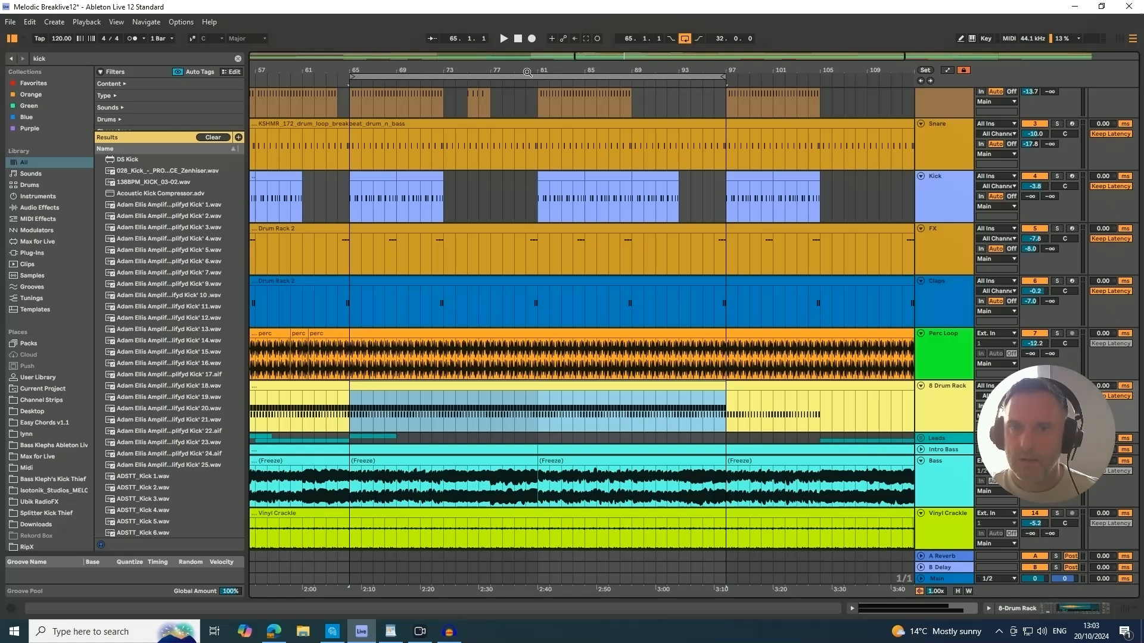
left_click_drag(527, 75, 527, 96)
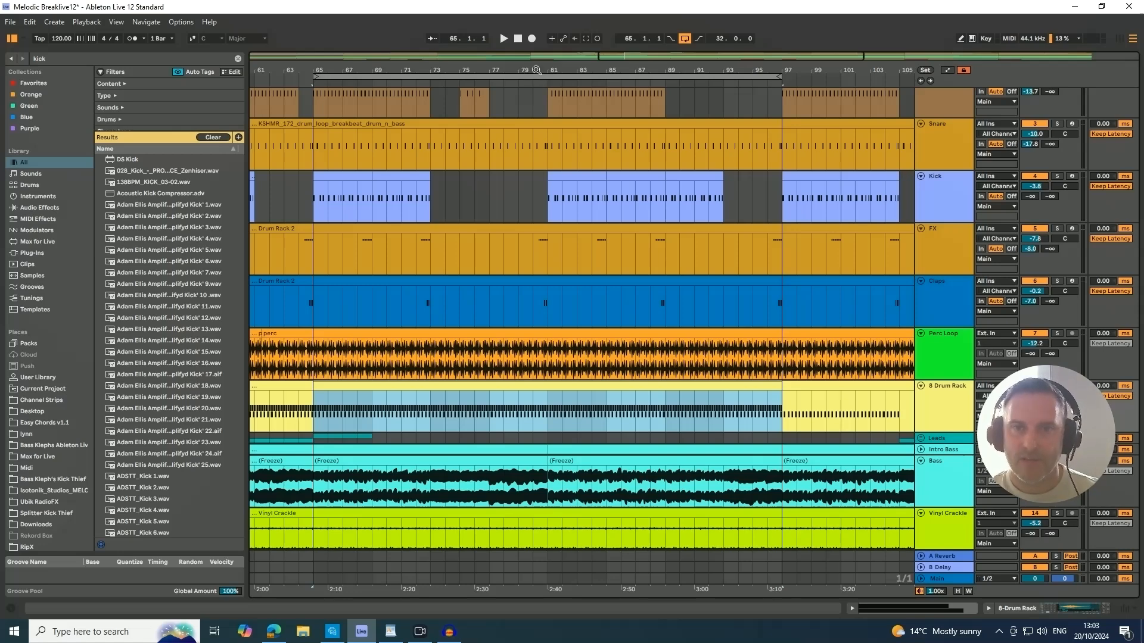
left_click_drag(531, 71, 535, 70)
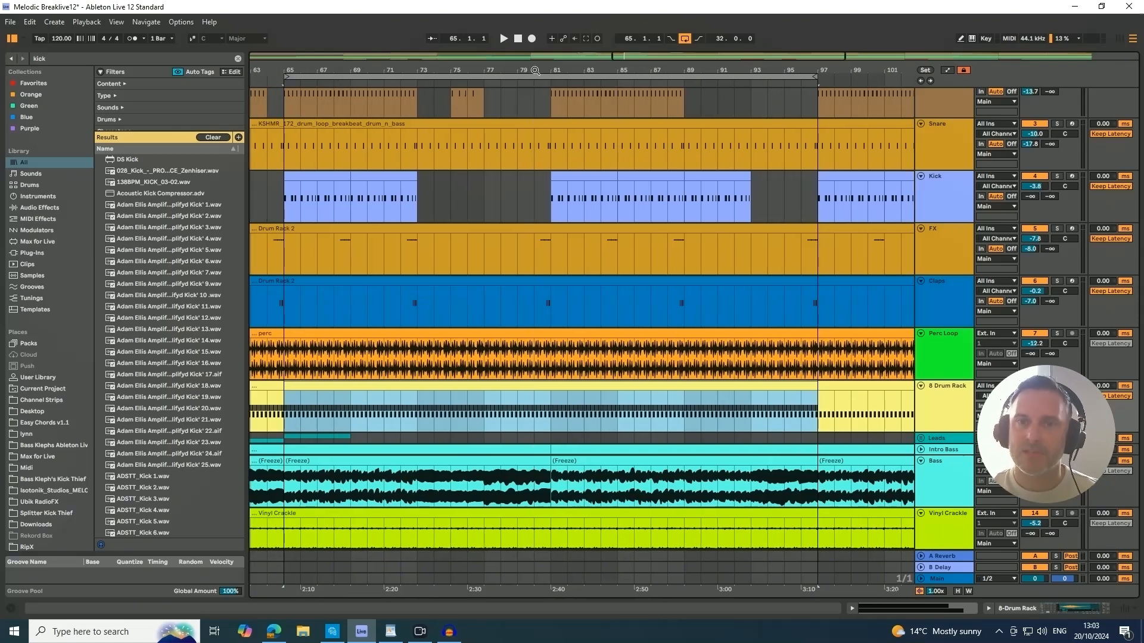
key("space")
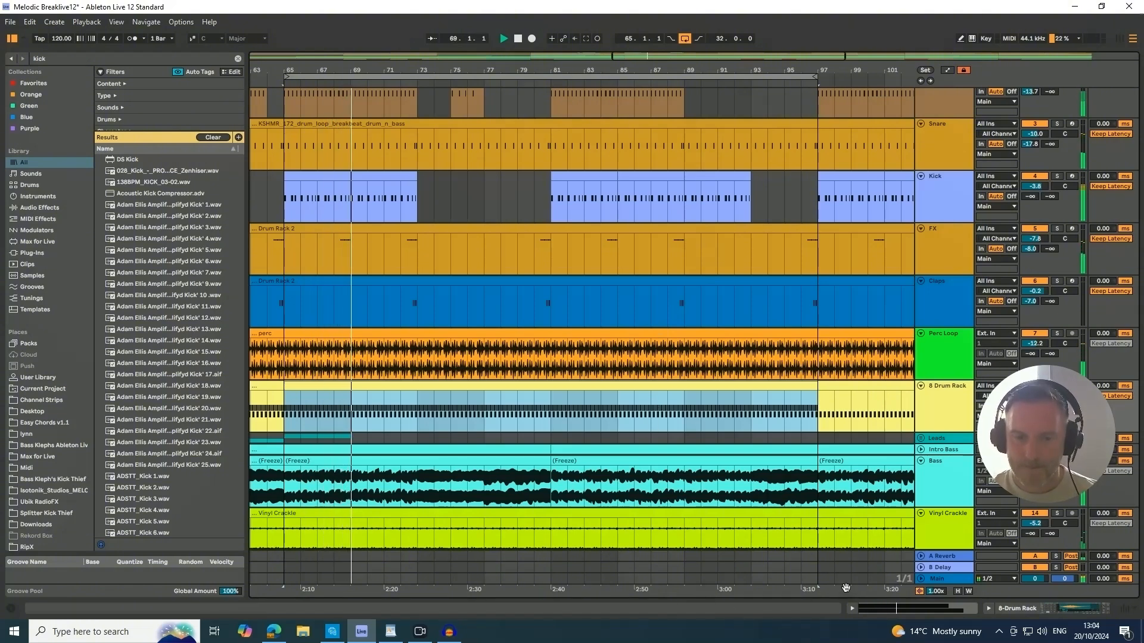
scroll(720, 447, "up", 3)
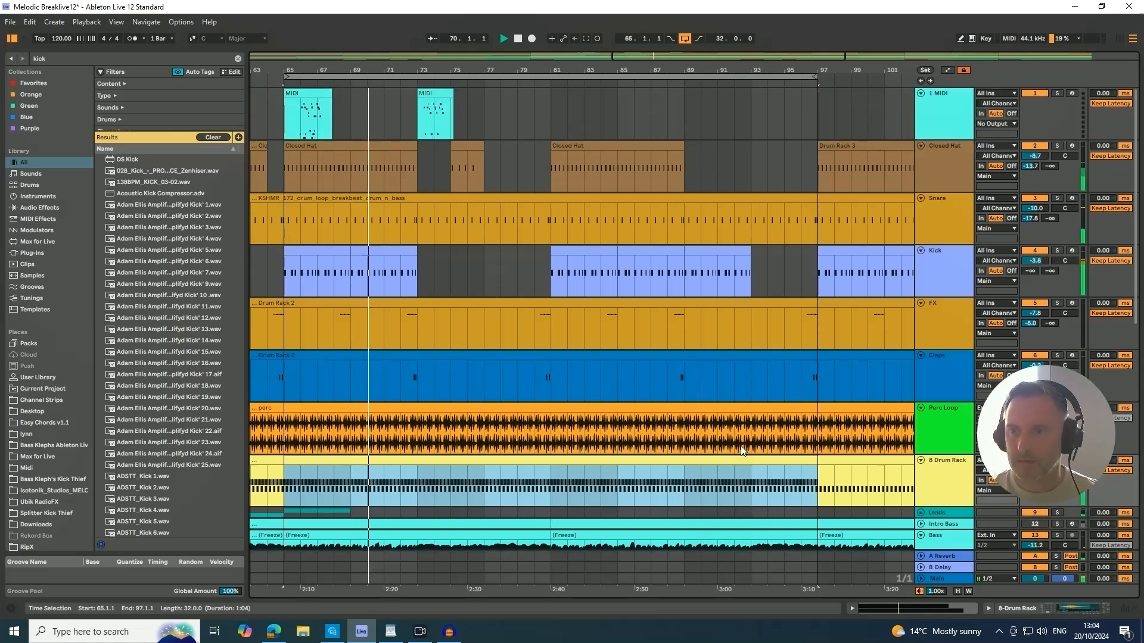
scroll(768, 411, "down", 4)
scroll(807, 369, "down", 10)
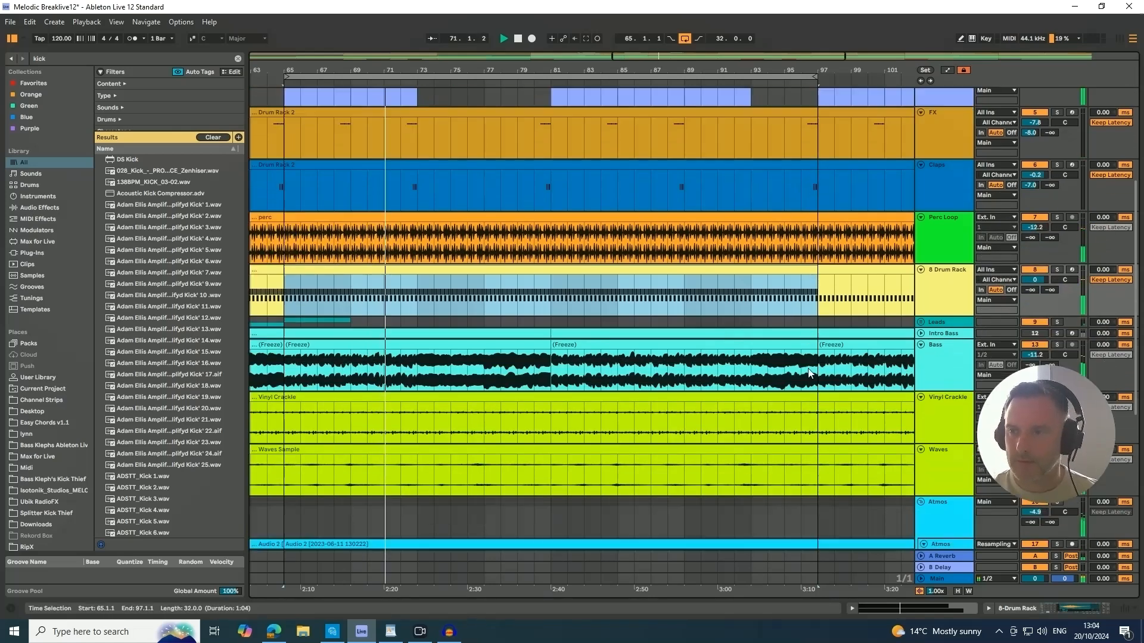
scroll(809, 369, "down", 2)
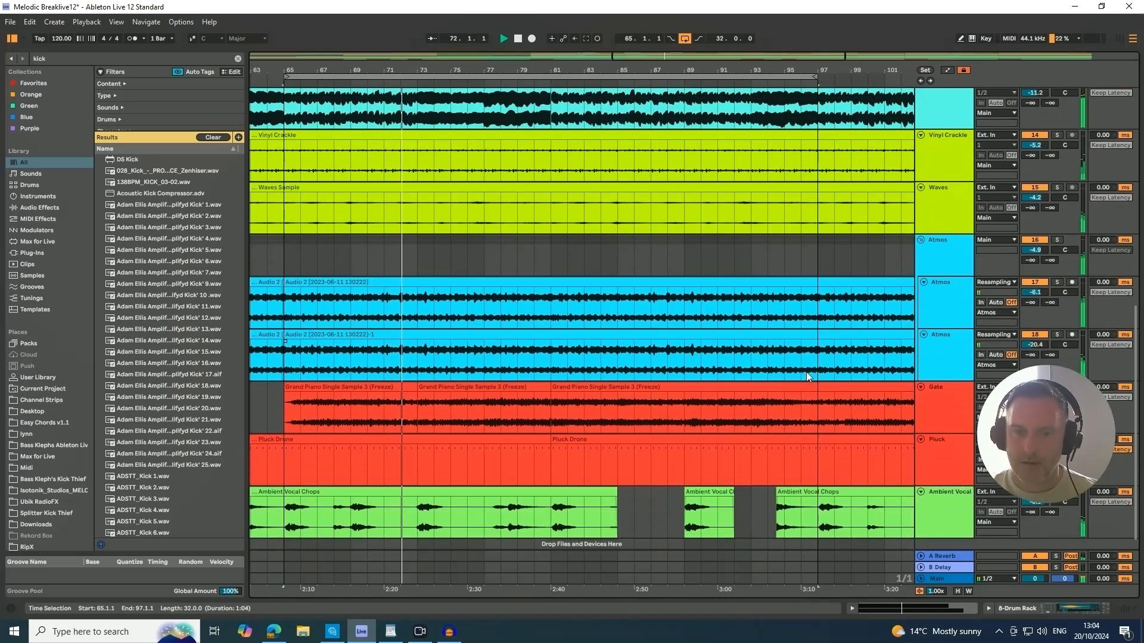
left_click_drag(519, 70, 519, 29)
scroll(828, 302, "up", 5)
scroll(828, 299, "up", 3)
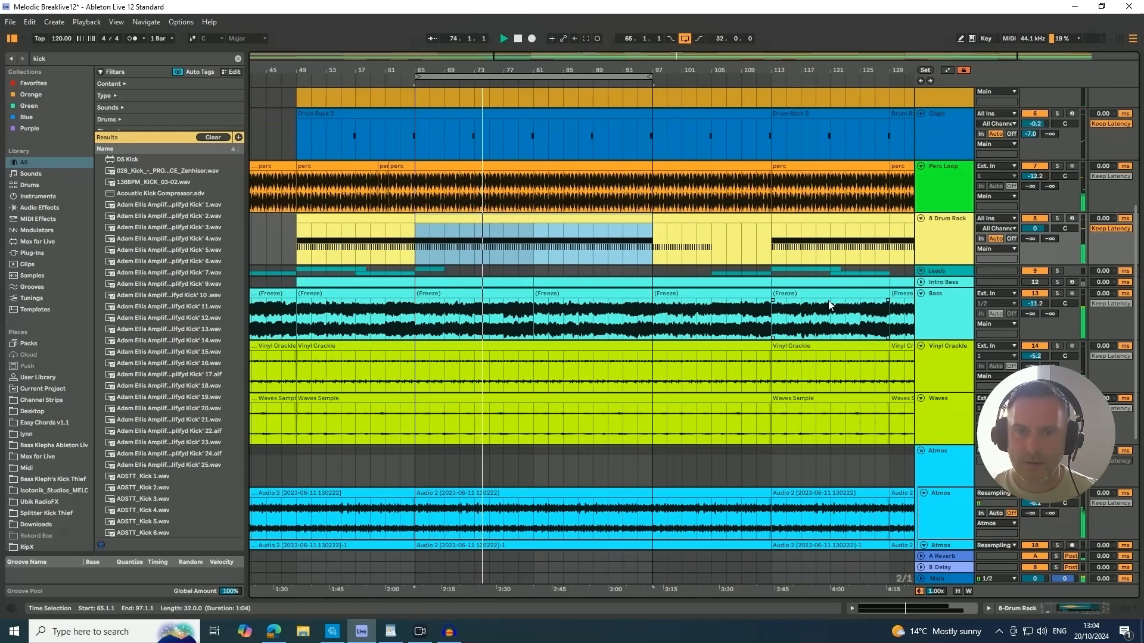
Open the notes of the 8 Drum Rack clip that starts at bar 49 and close the clip editor again.
double_click(517, 263)
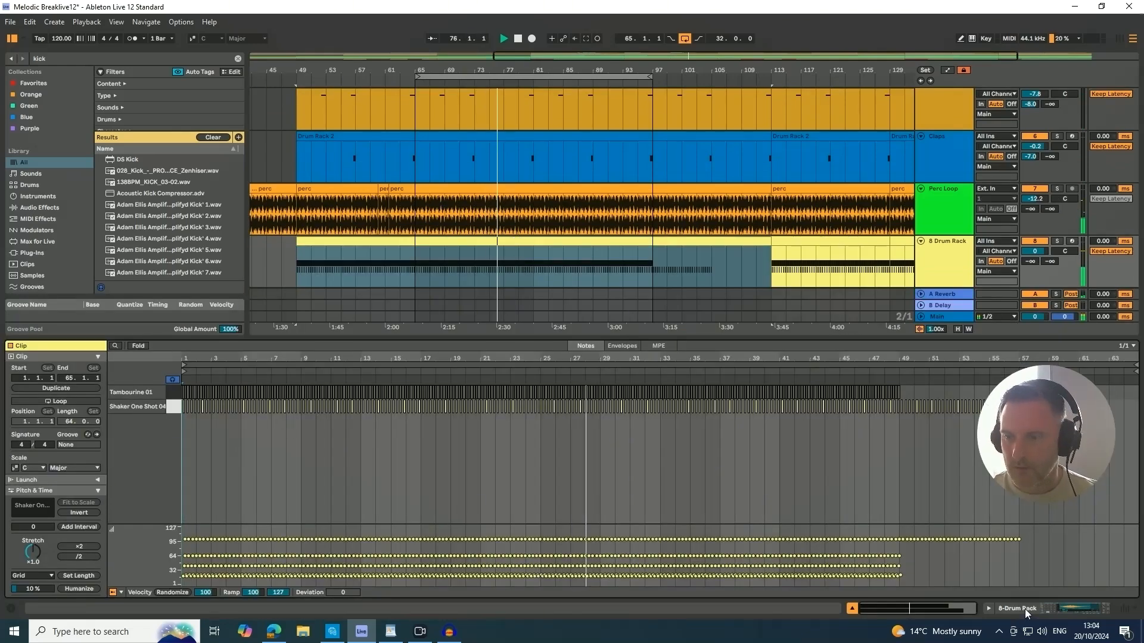
left_click(852, 608)
scroll(860, 377, "up", 3)
scroll(859, 371, "up", 4)
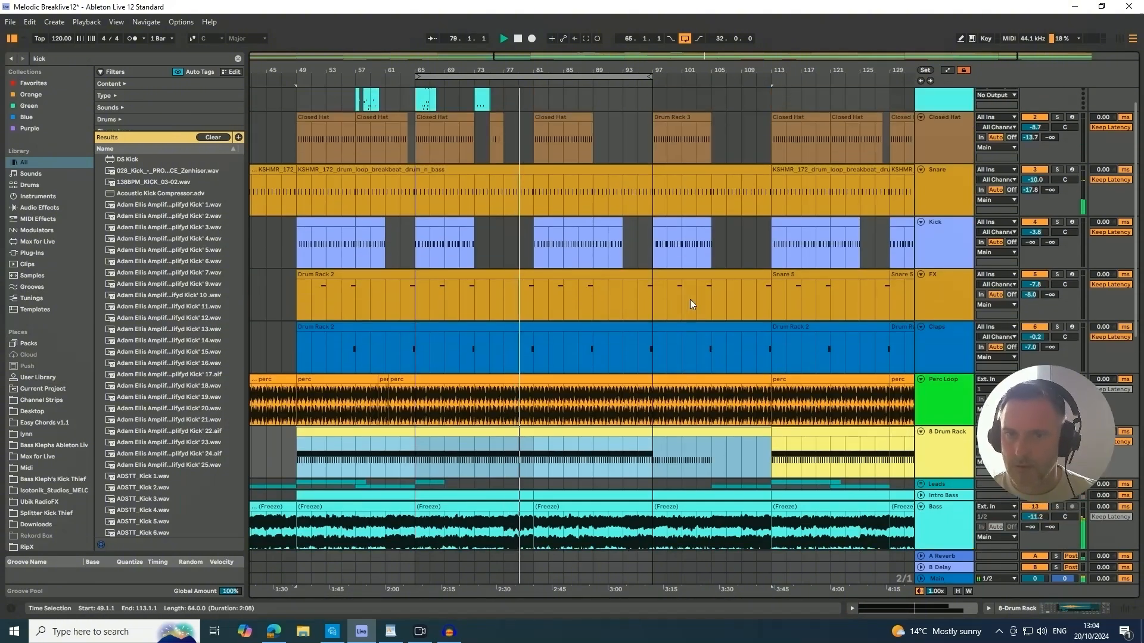
Review the tracks from 1 MIDI down to Ambient Vocal during playback, and stop playback near bar 97.
scroll(689, 299, "up", 1)
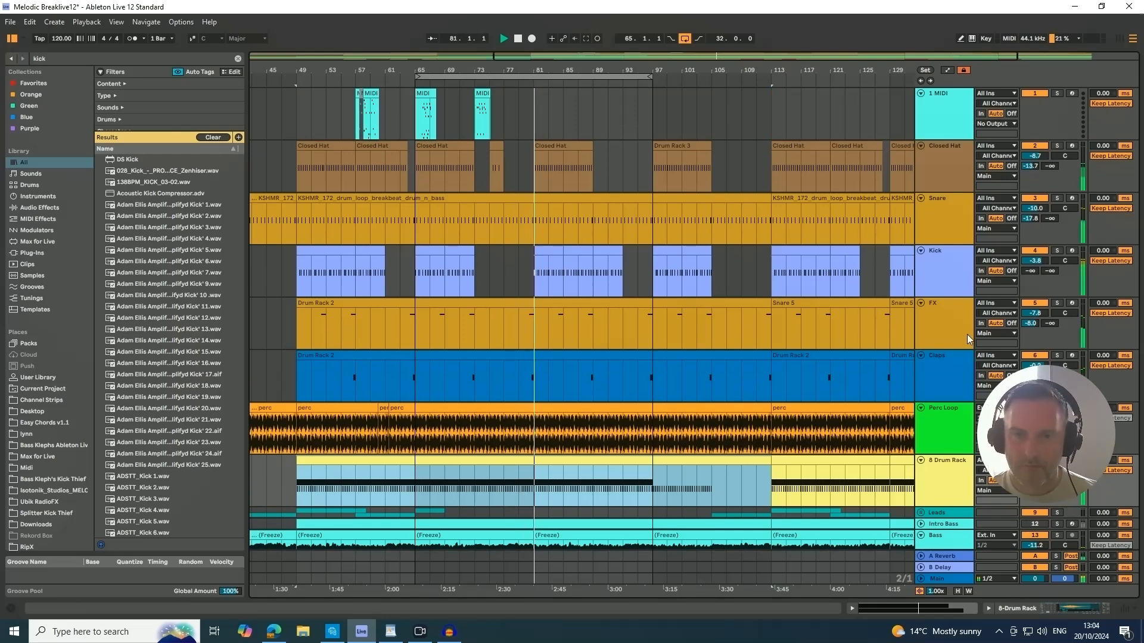
scroll(967, 334, "down", 3)
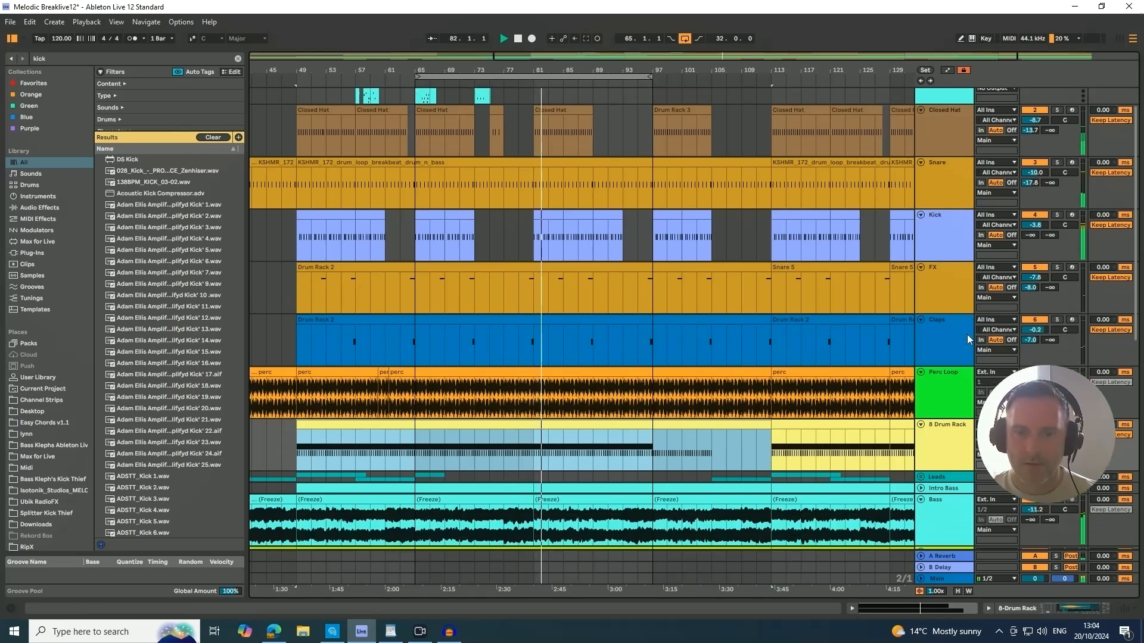
scroll(967, 339, "down", 5)
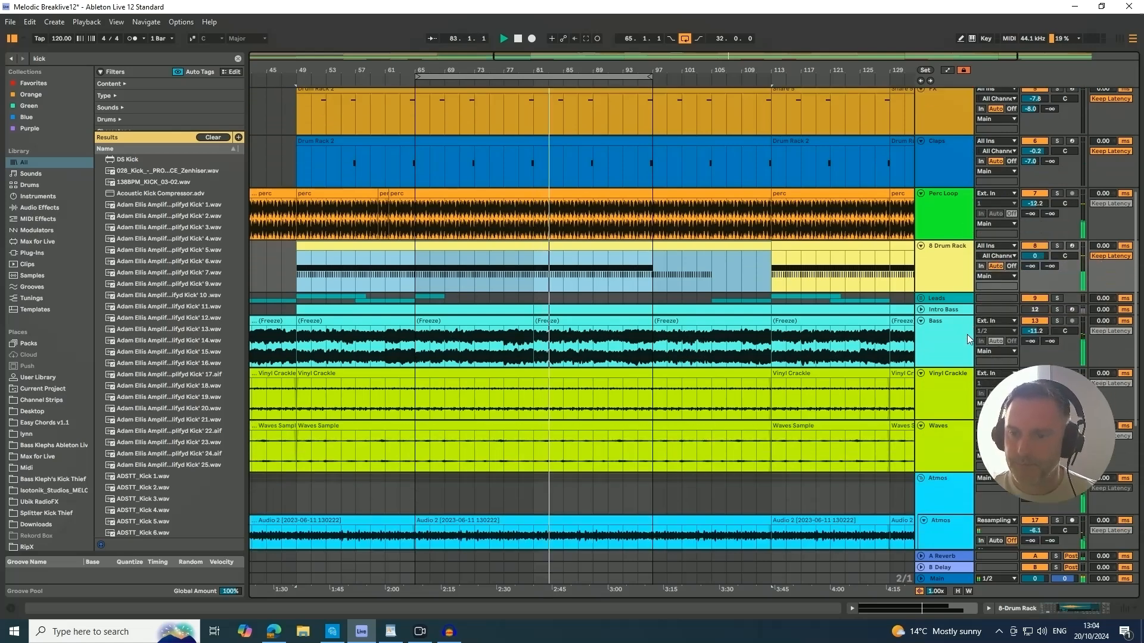
scroll(966, 334, "down", 3)
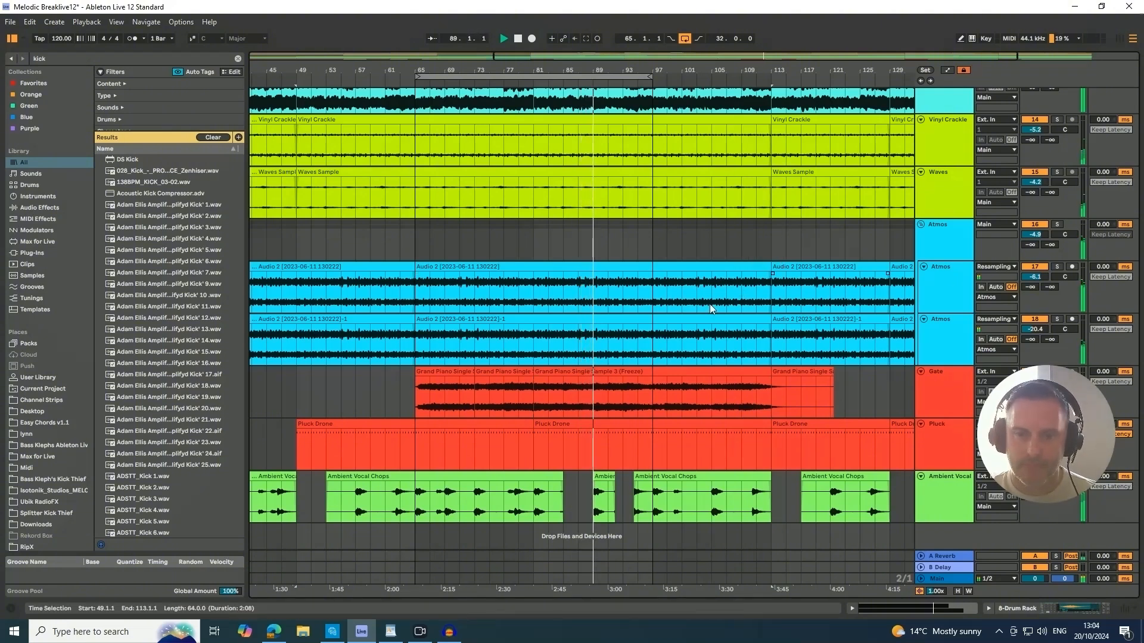
scroll(724, 310, "up", 3)
scroll(726, 312, "down", 3)
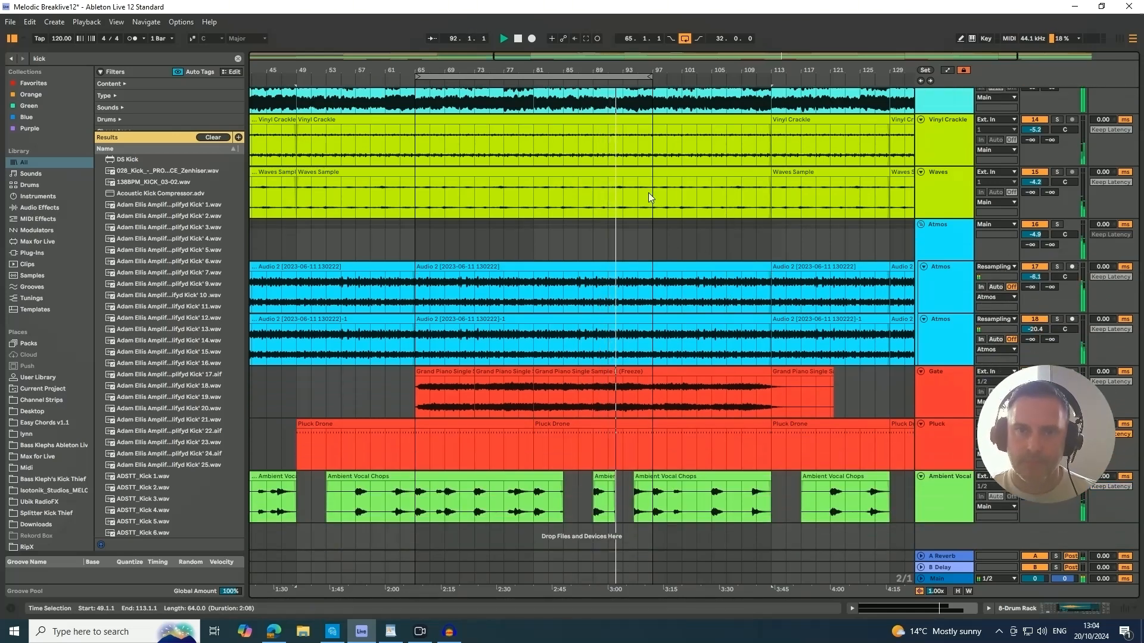
left_click(671, 168)
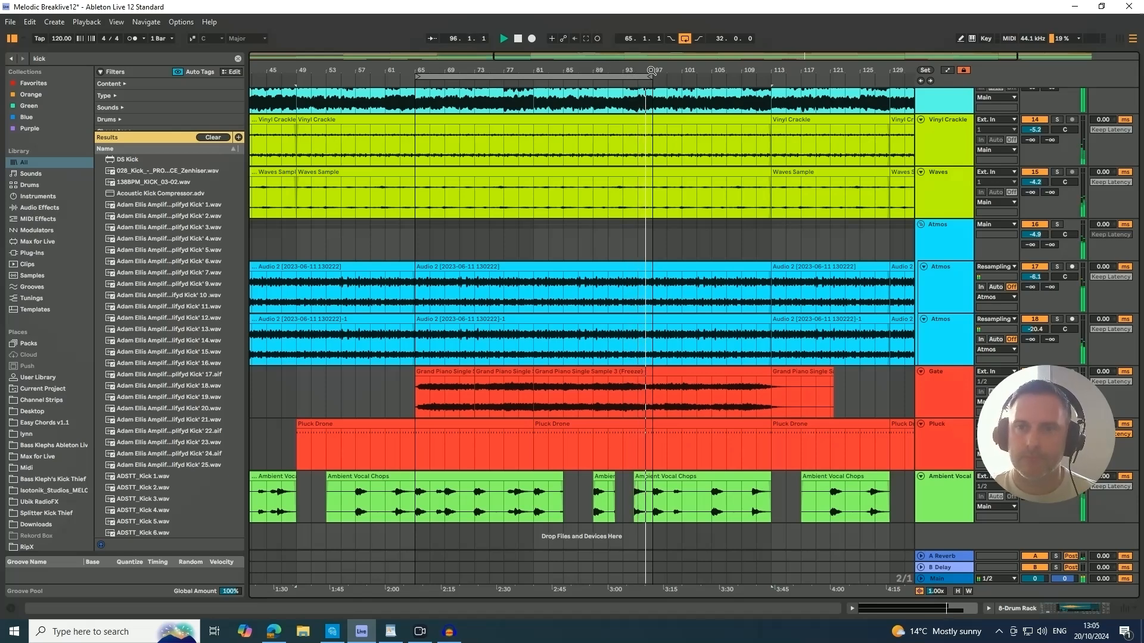
key("space")
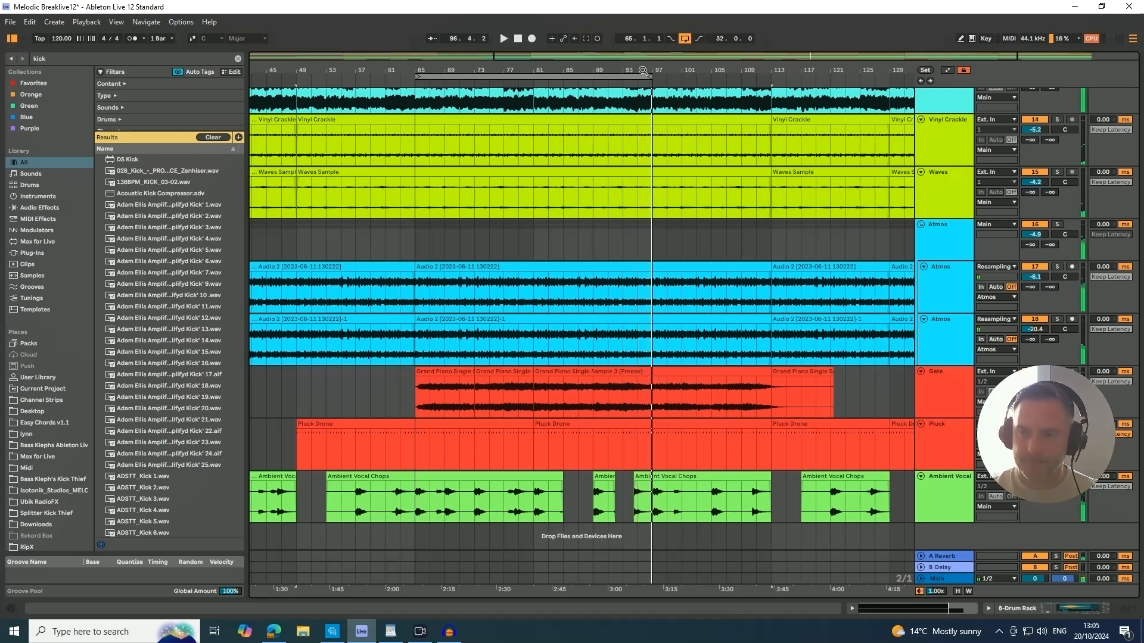